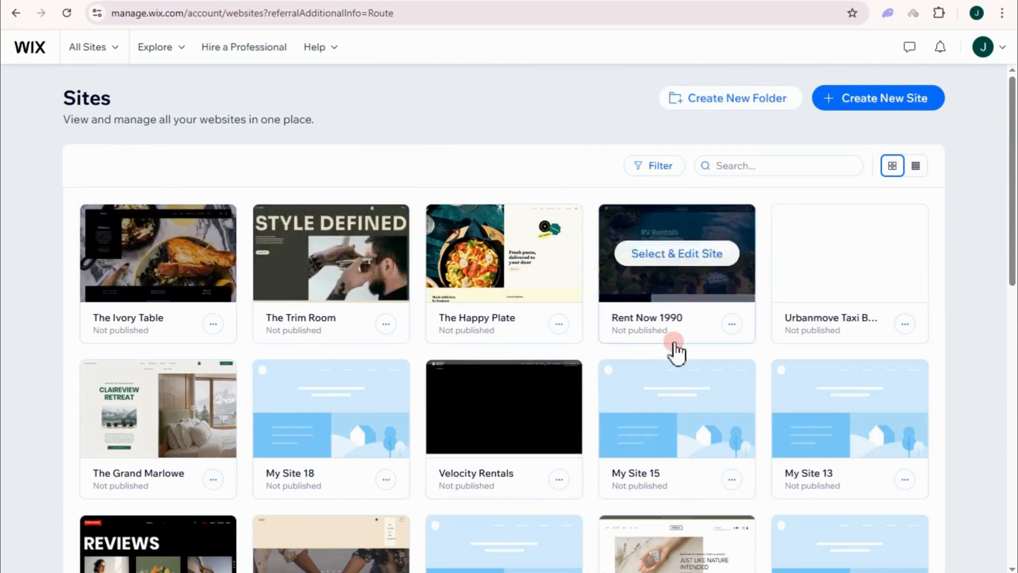
# - Start creating a new site on Wix Editor and set it up without the AI chat
pyautogui.scroll(-8, 675, 352)
pyautogui.scroll(8, 828, 393)
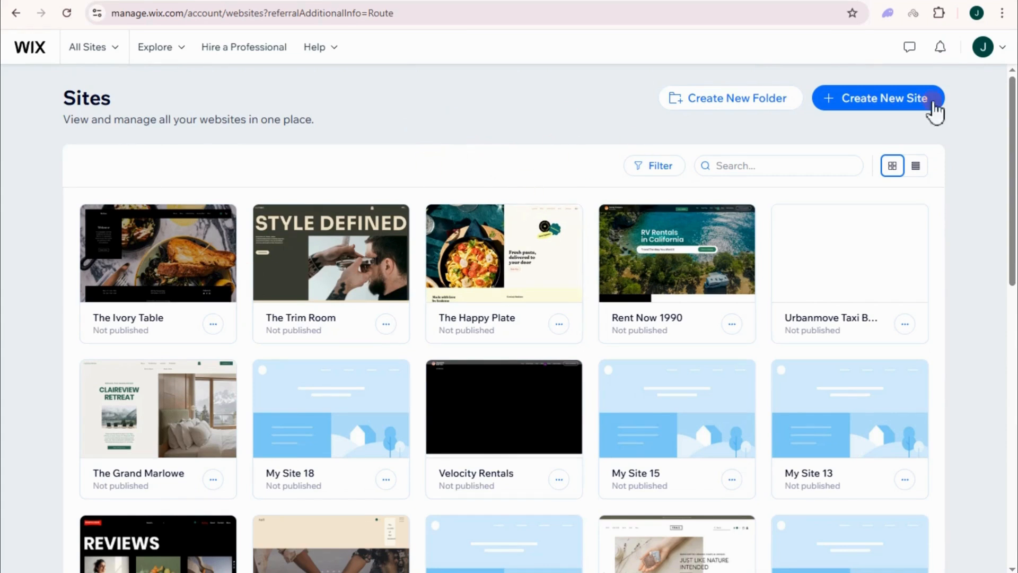
pyautogui.click(876, 104)
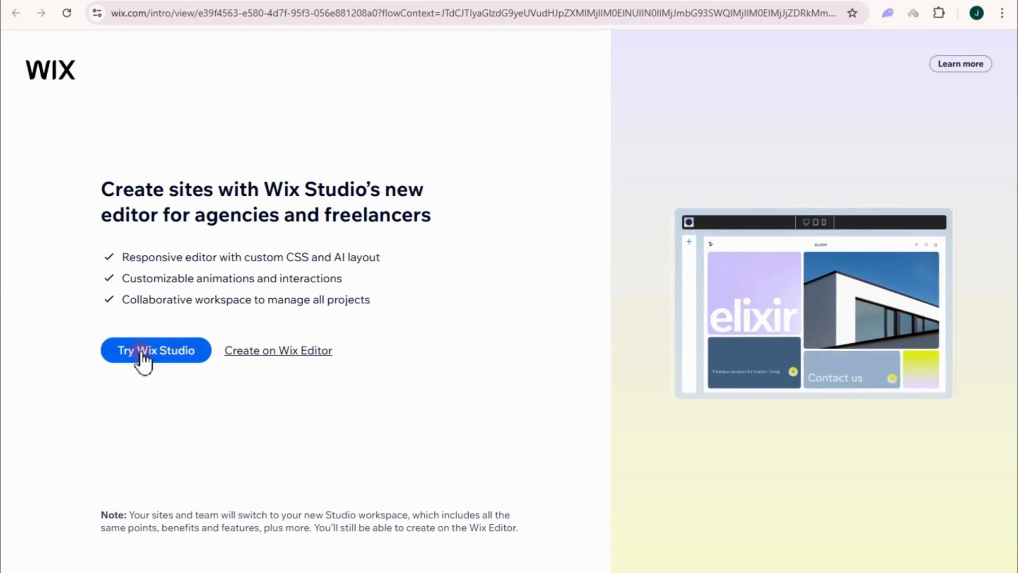
pyautogui.click(306, 352)
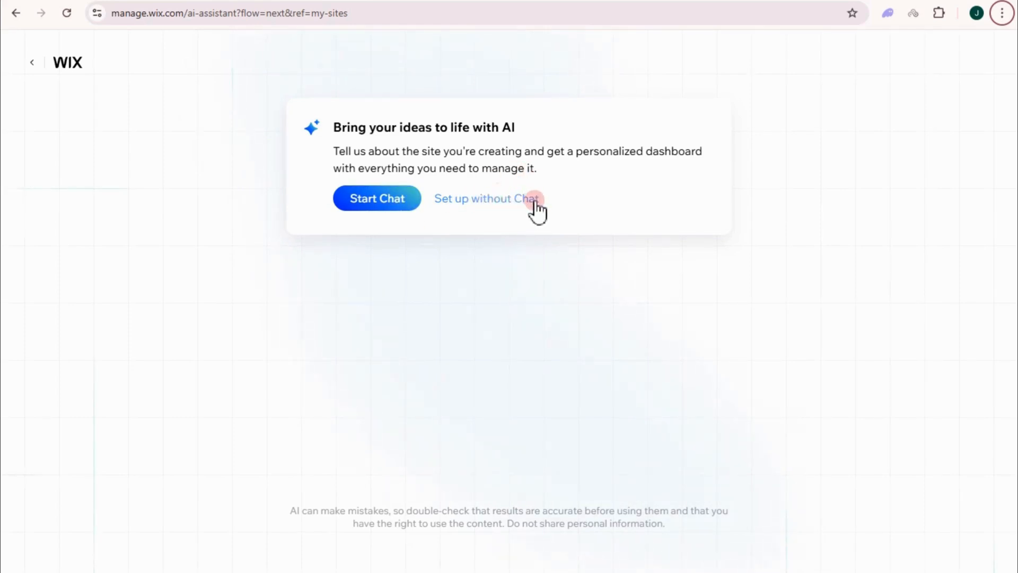
pyautogui.click(508, 203)
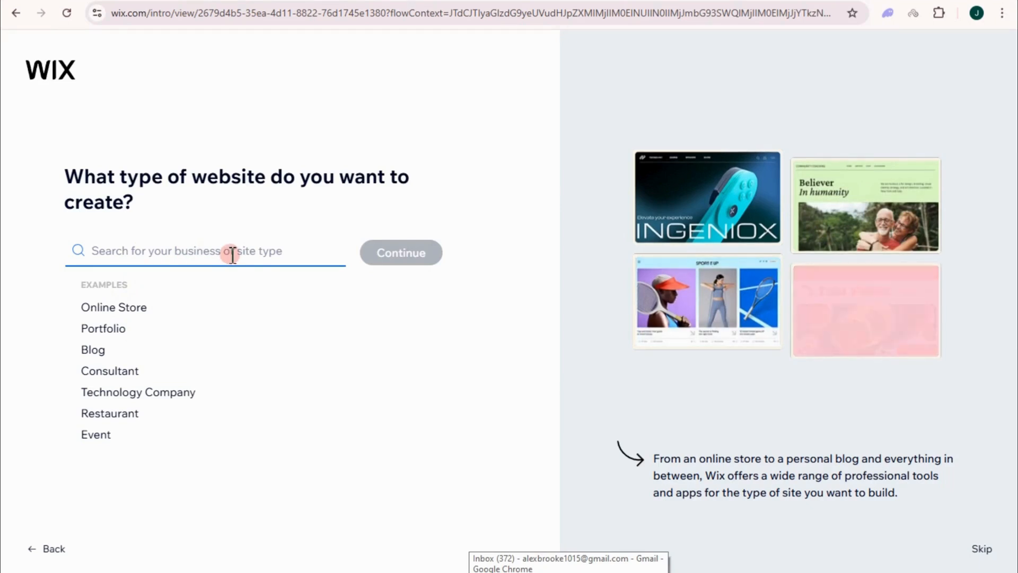
pyautogui.click(97, 434)
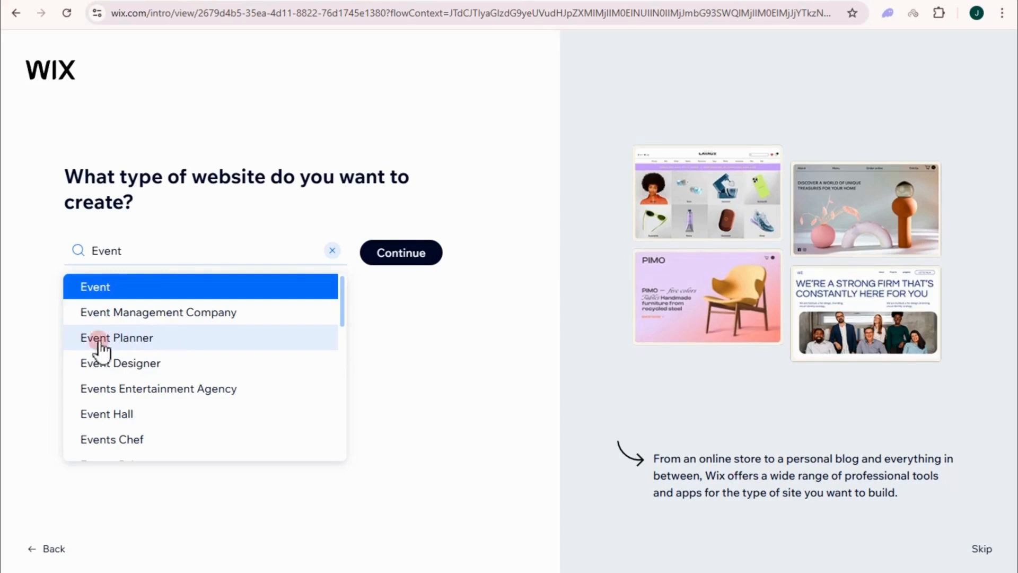
pyautogui.scroll(-1, 175, 366)
pyautogui.scroll(-10, 175, 366)
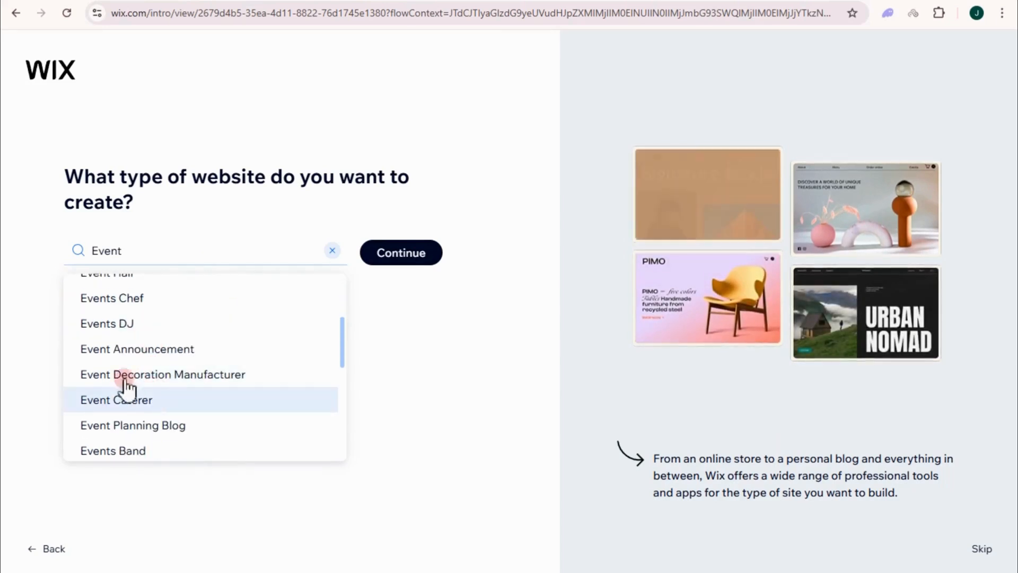
pyautogui.scroll(3, 154, 366)
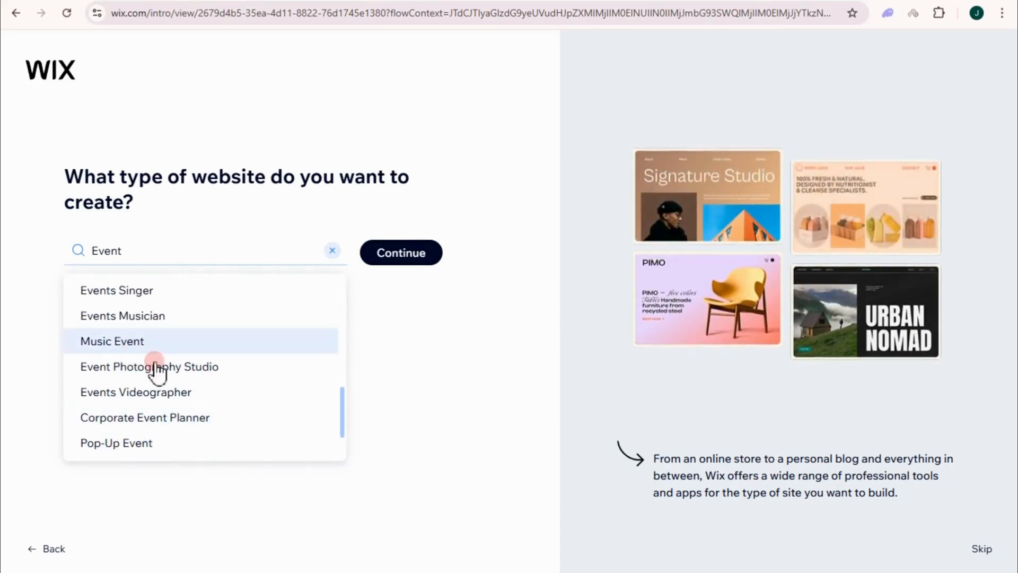
pyautogui.scroll(-3, 200, 387)
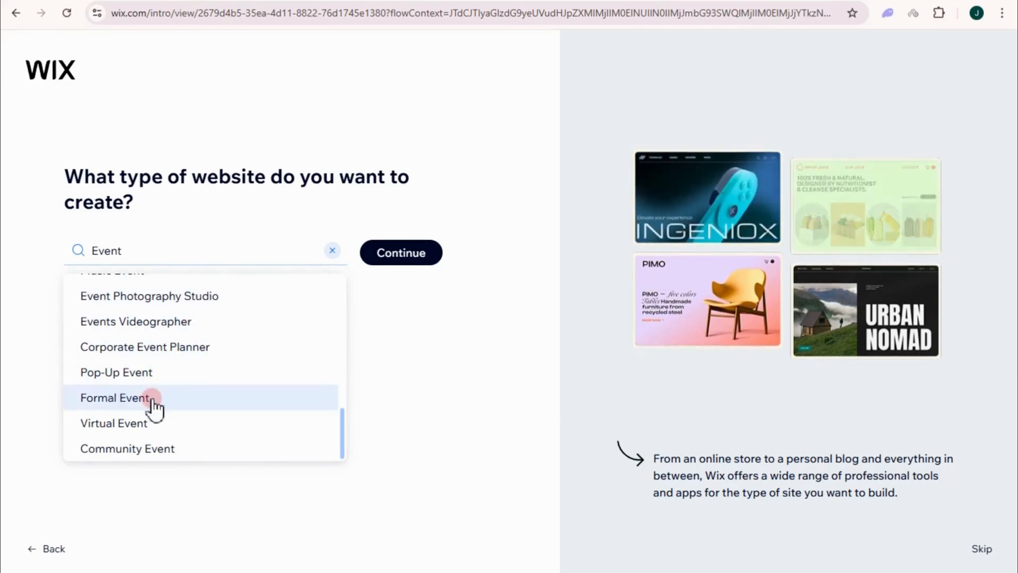
pyautogui.scroll(10, 195, 405)
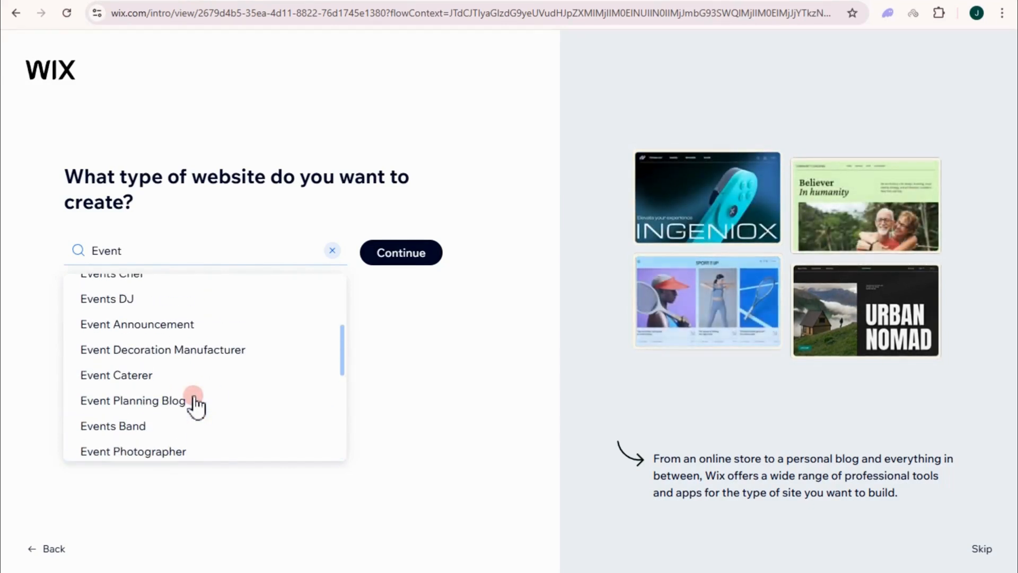
pyautogui.click(332, 250)
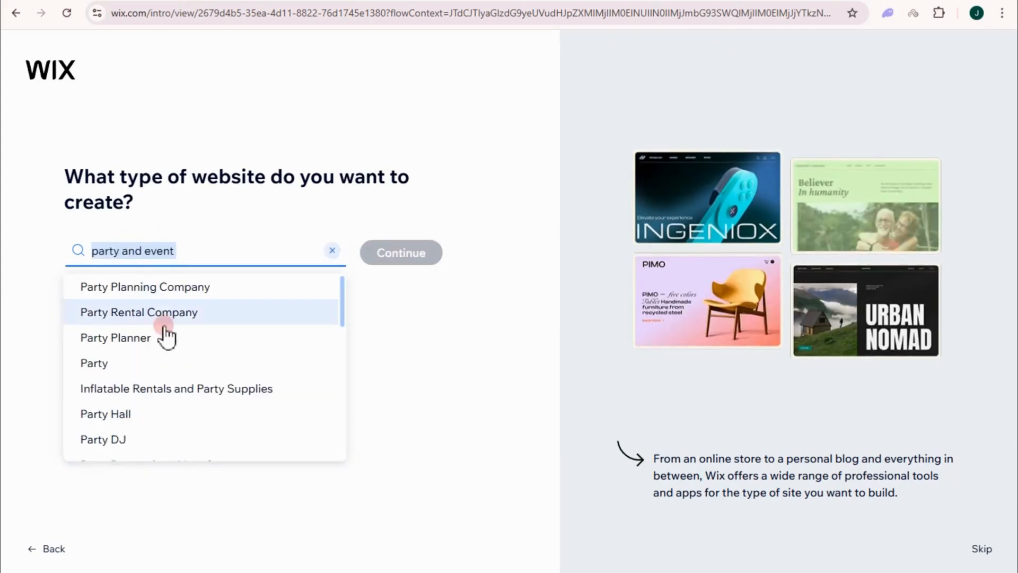
# - Search the site types for "party and event" and continue with Party Rental Company
pyautogui.scroll(-3, 157, 418)
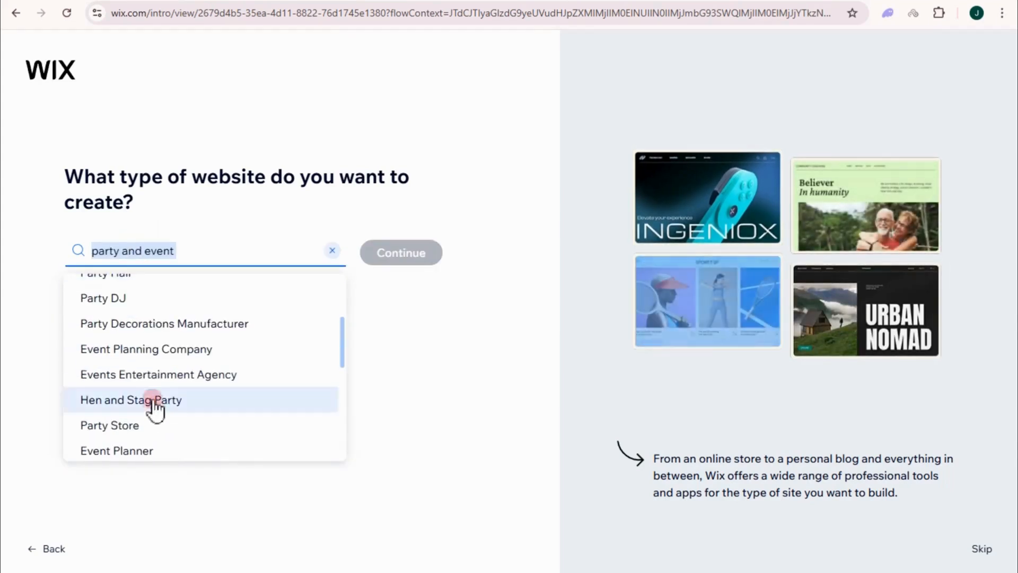
pyautogui.scroll(-2, 175, 401)
pyautogui.scroll(5, 166, 348)
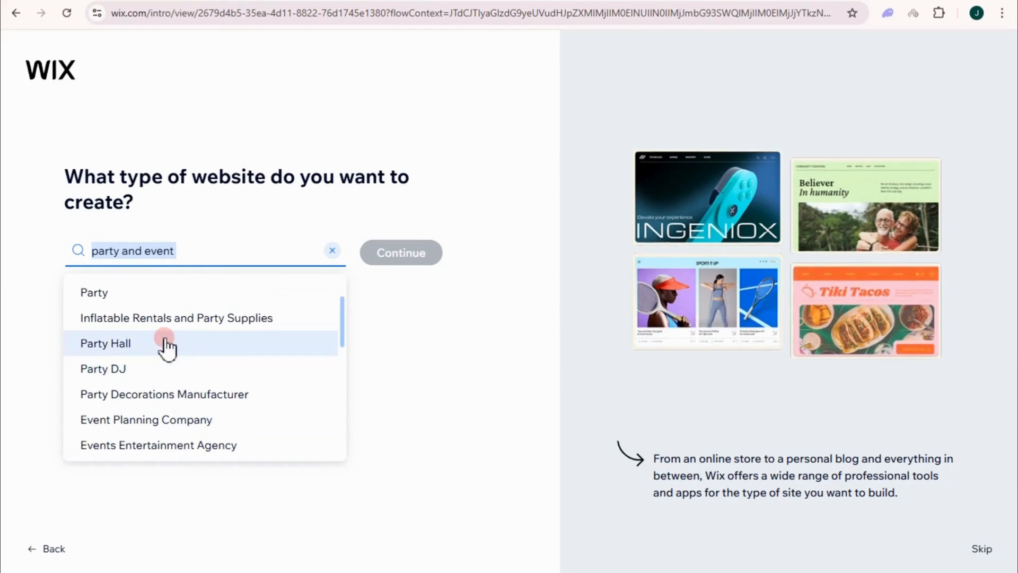
pyautogui.click(172, 313)
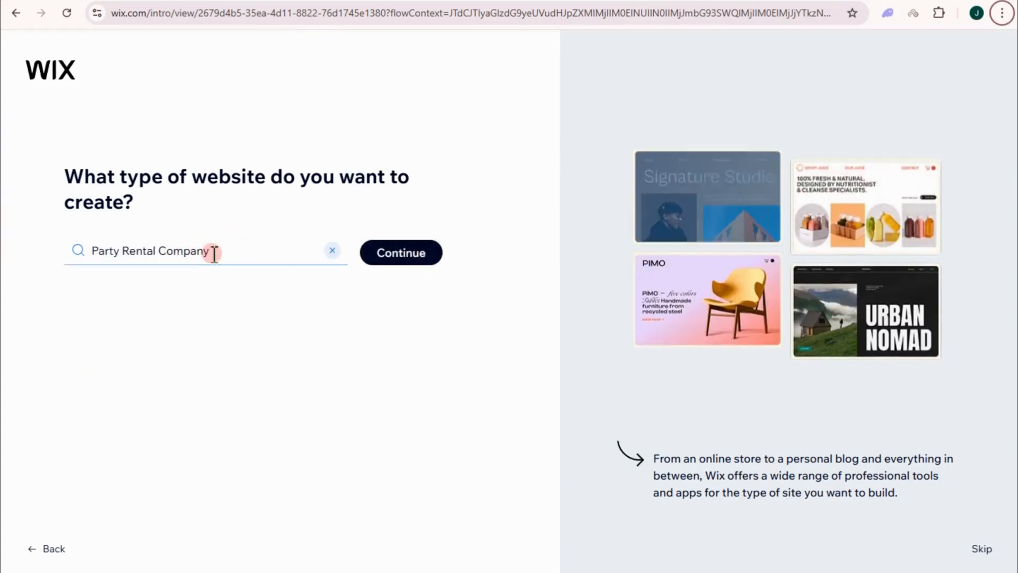
pyautogui.click(404, 263)
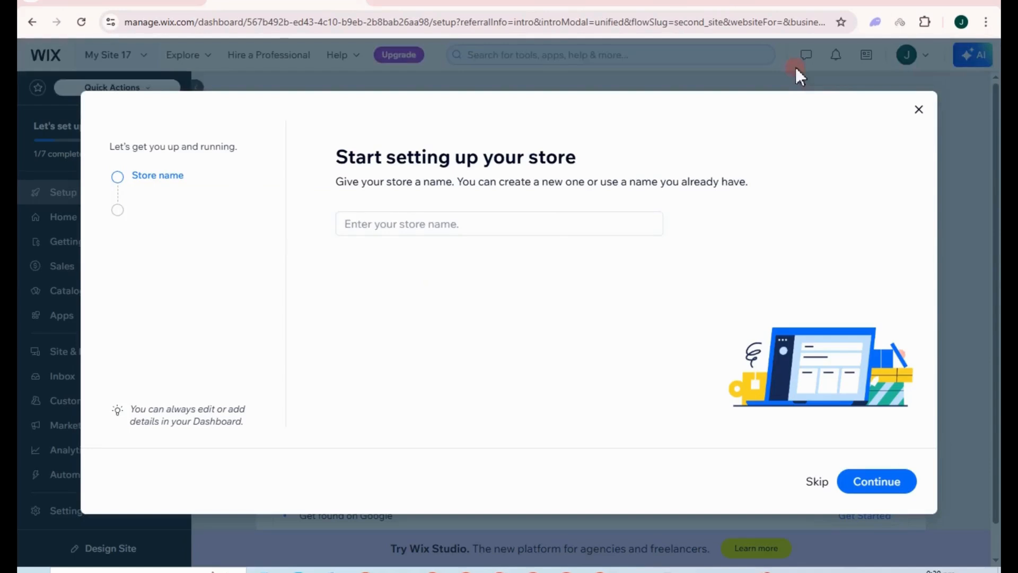
# - Name the store Golden Hour Rentals and answer the online store question with "No, I'm just starting out"
pyautogui.click(436, 228)
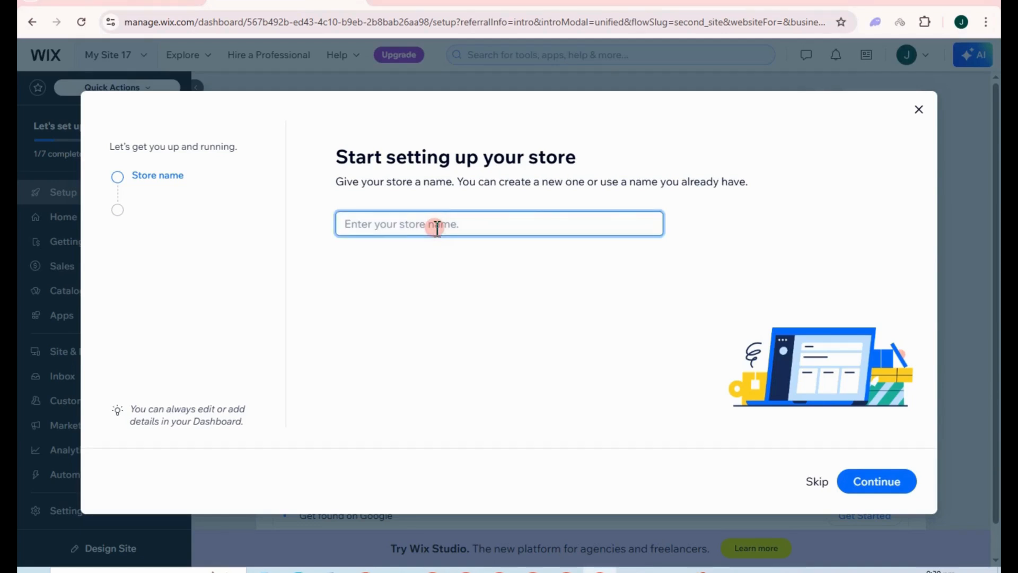
pyautogui.write('Golden Hour Rentals')
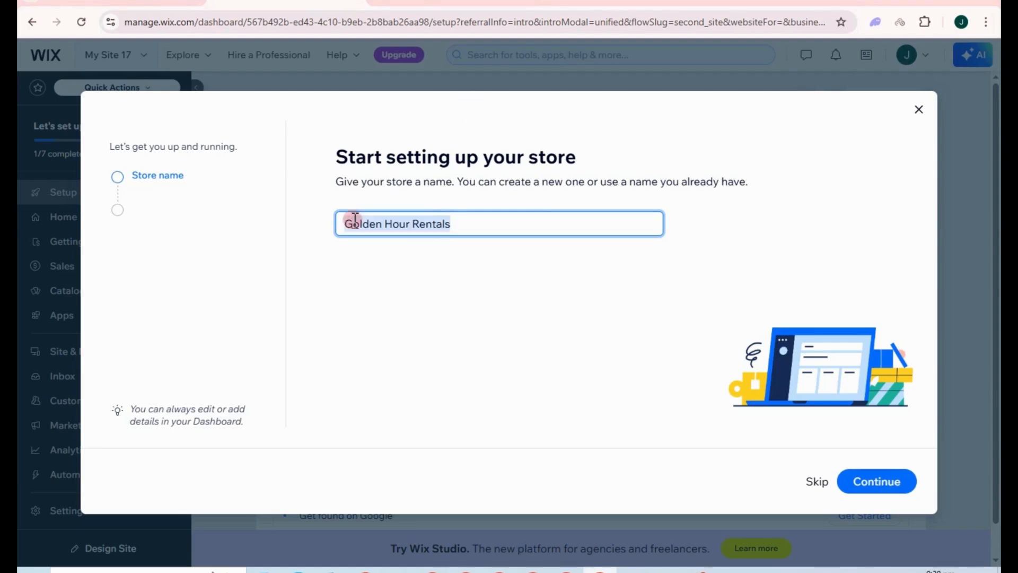
pyautogui.moveTo(352, 223); pyautogui.dragTo(458, 241)
pyautogui.click(873, 484)
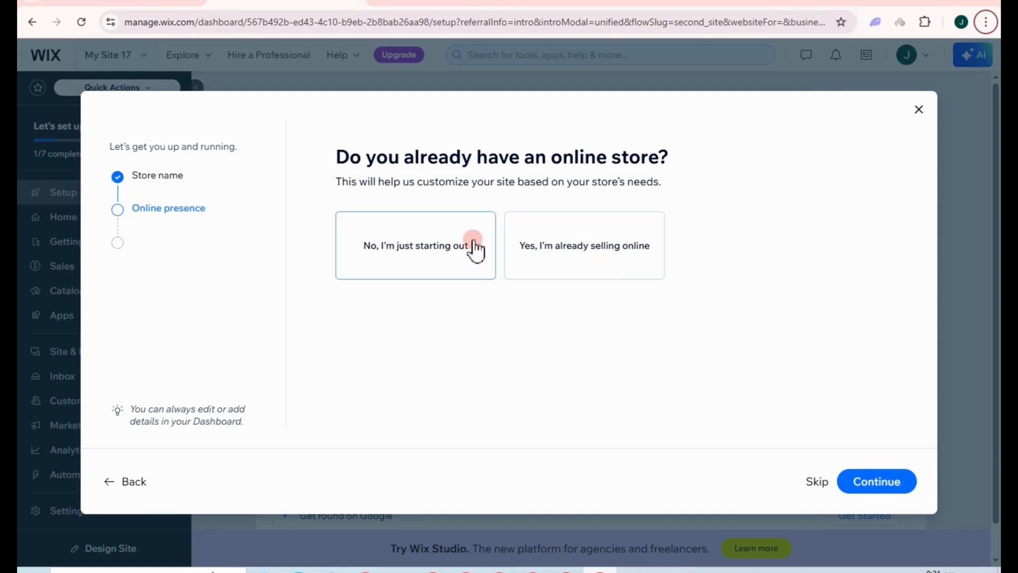
pyautogui.click(407, 249)
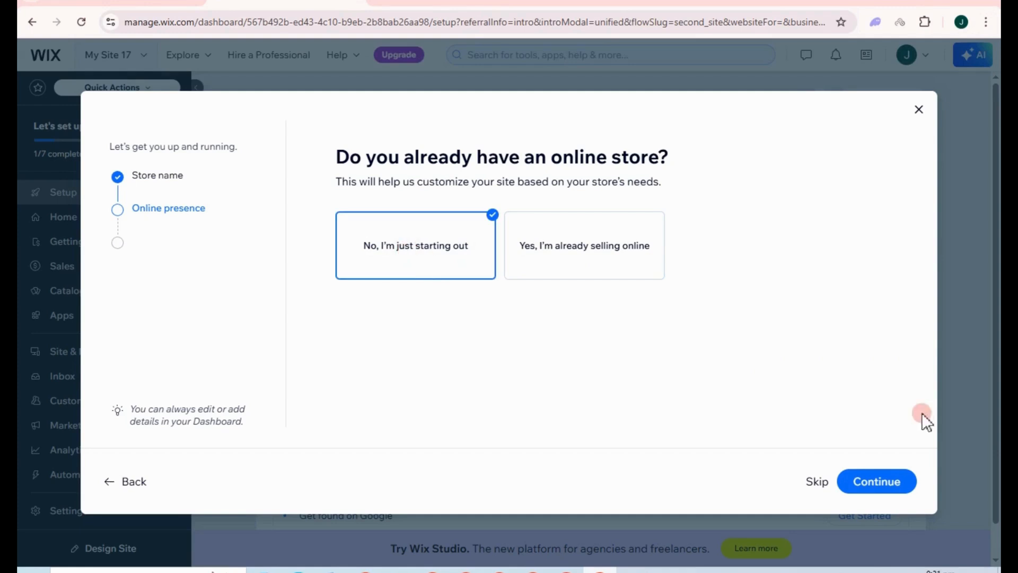
pyautogui.click(878, 482)
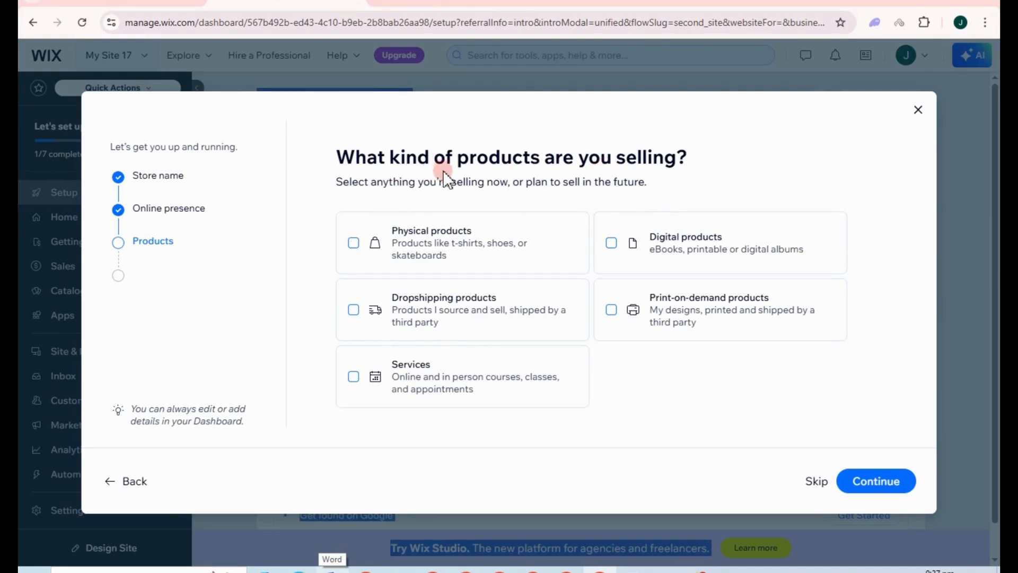
# - Select only Physical products as the kind of products sold and continue
pyautogui.click(353, 244)
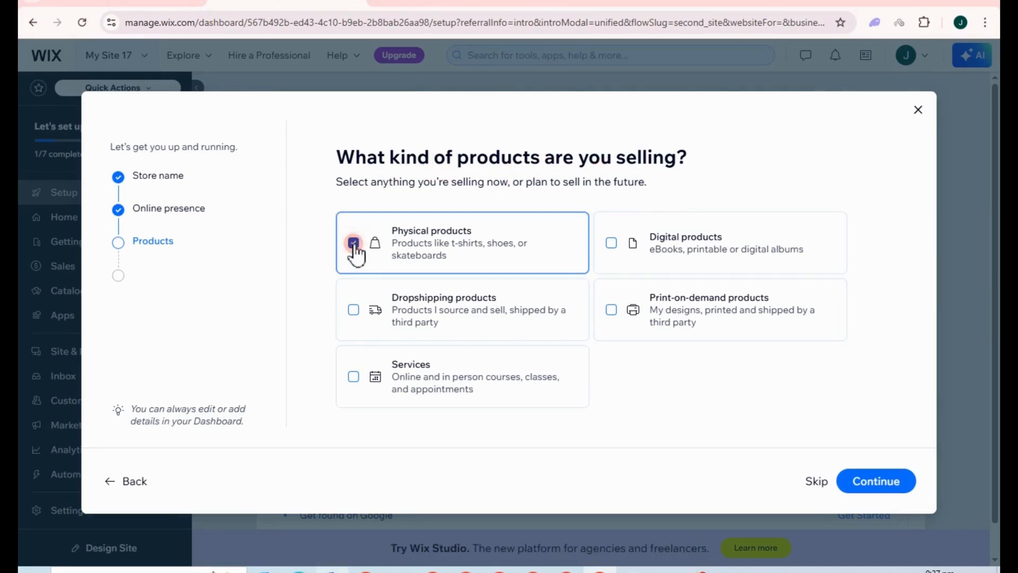
pyautogui.click(611, 244)
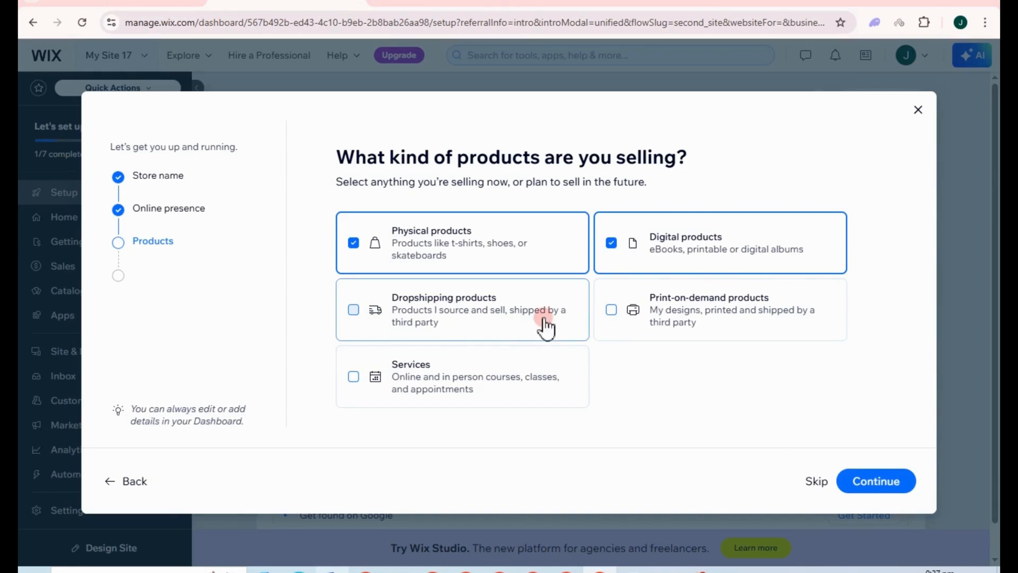
pyautogui.click(614, 248)
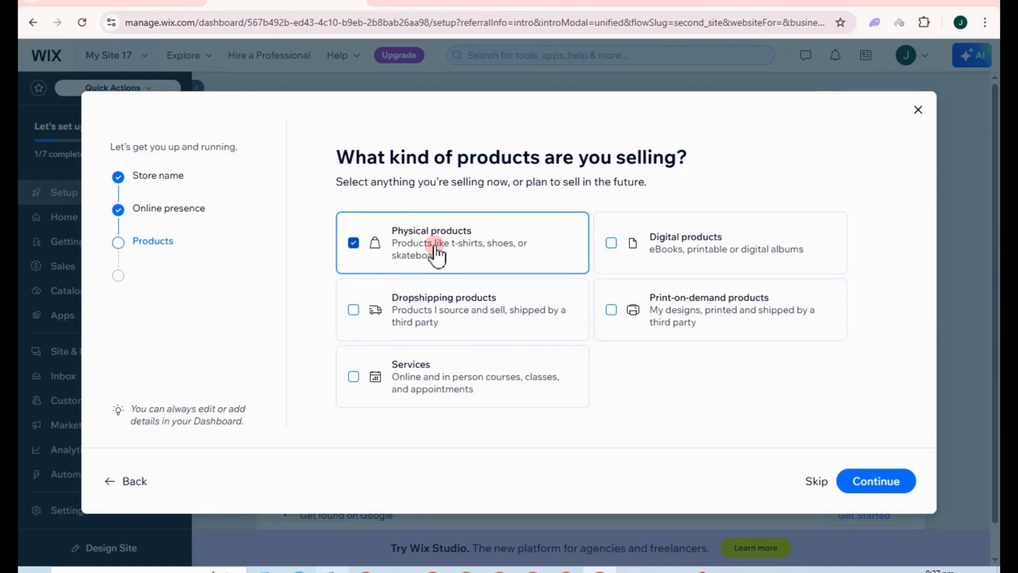
pyautogui.click(887, 482)
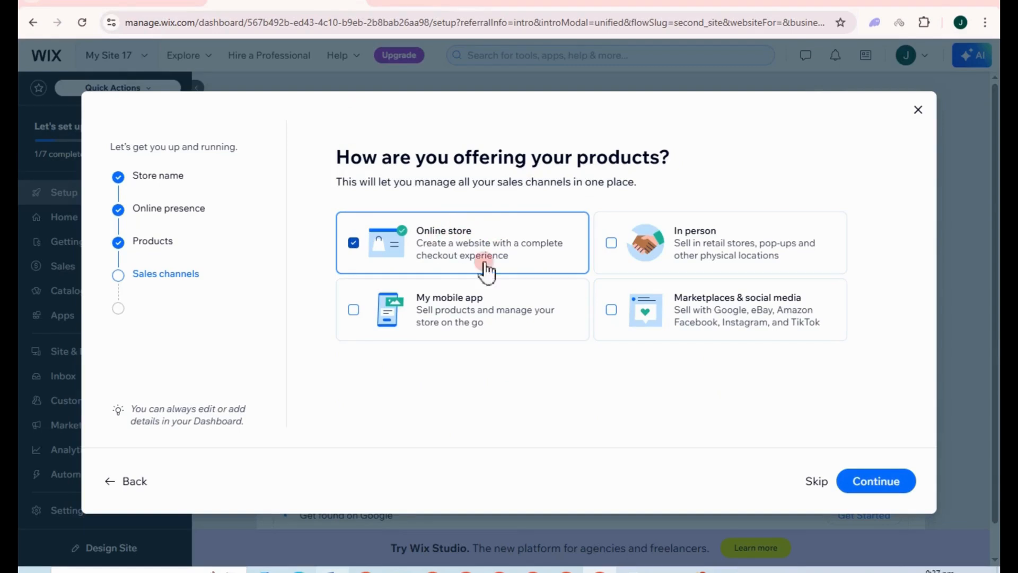
# - Add In person and Marketplaces & social media to the sales channels, and finish the store setup to reach the dashboard
pyautogui.click(644, 246)
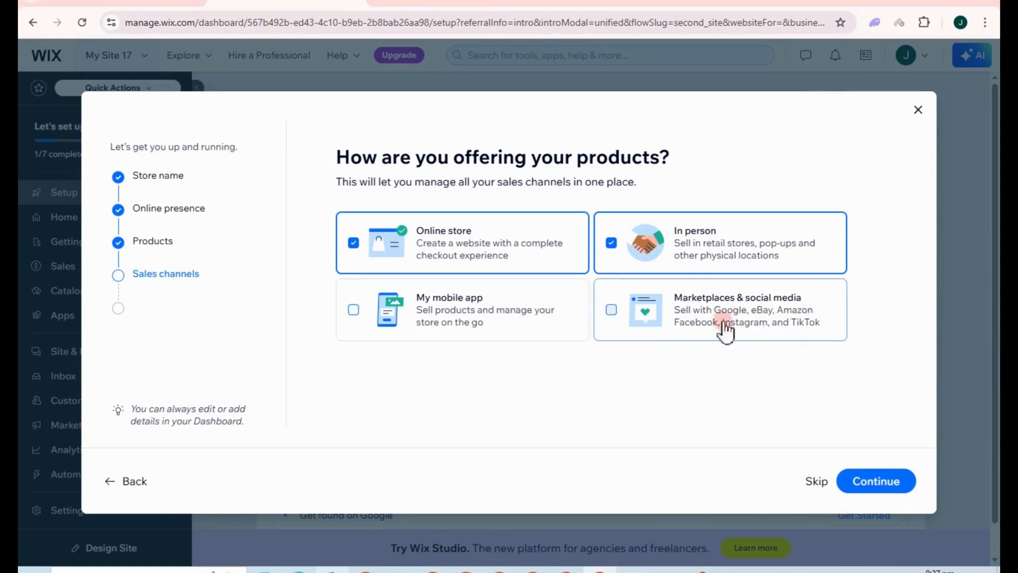
pyautogui.click(611, 307)
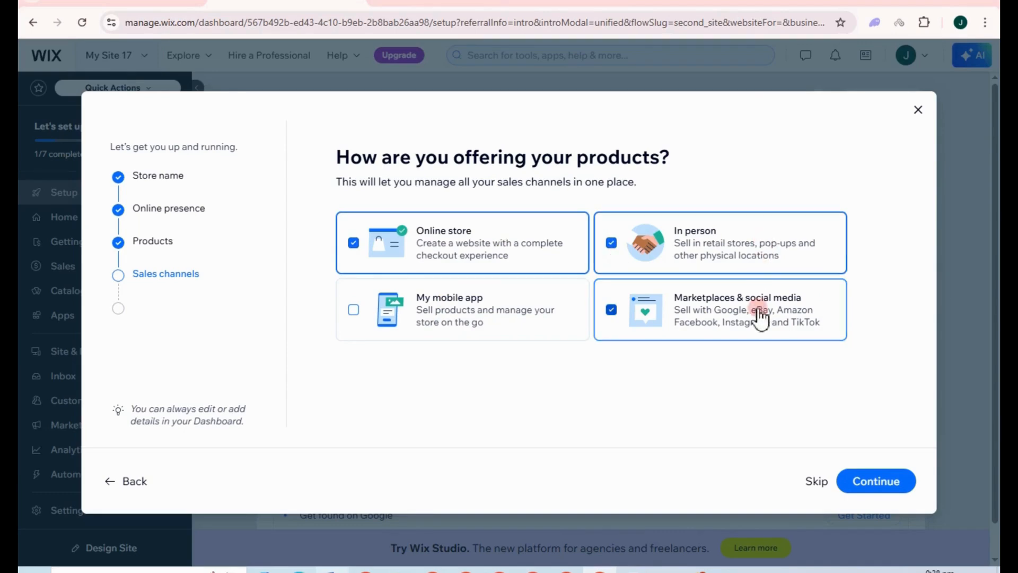
pyautogui.click(867, 483)
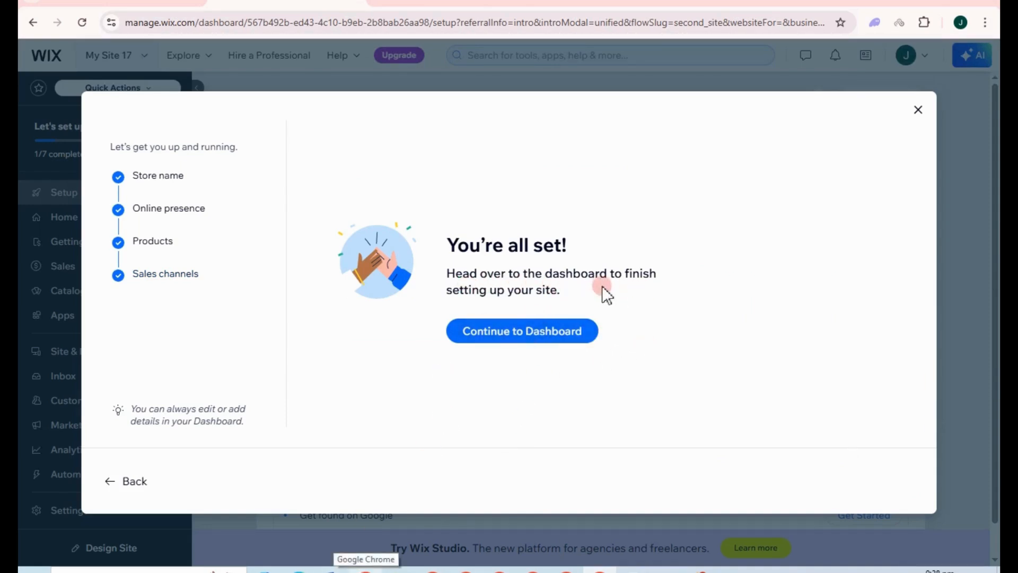
pyautogui.click(515, 334)
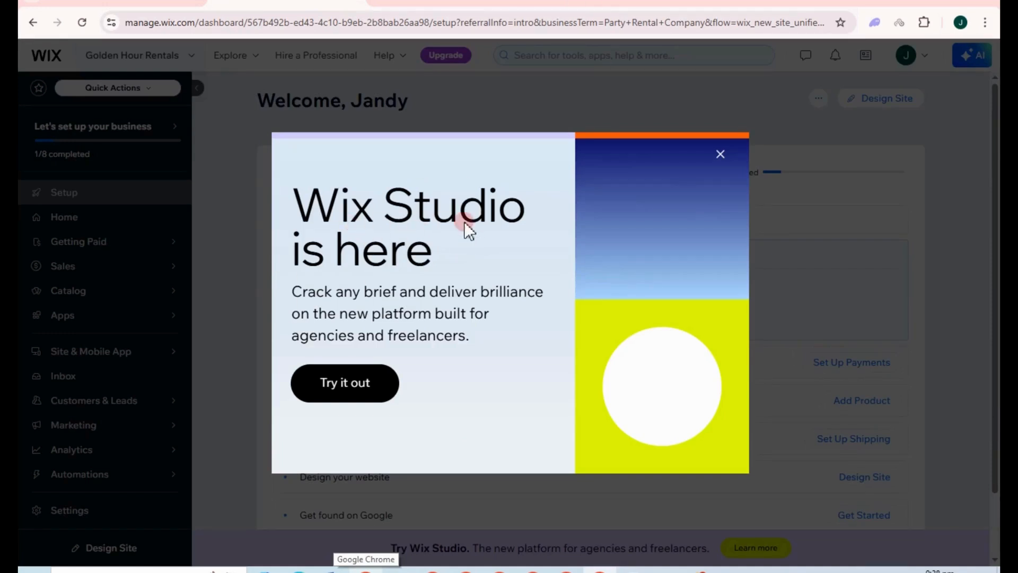
pyautogui.click(720, 154)
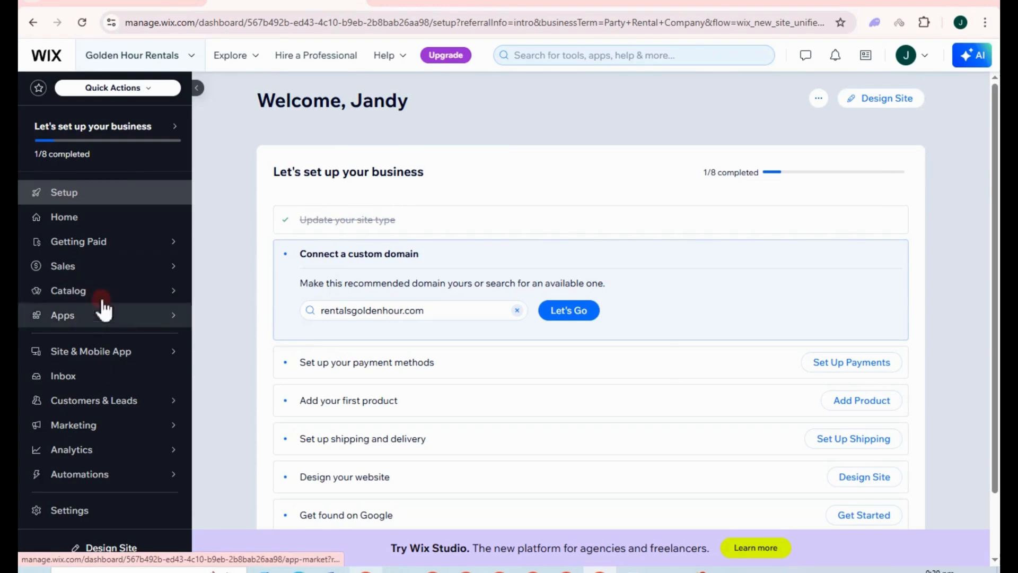
pyautogui.click(191, 56)
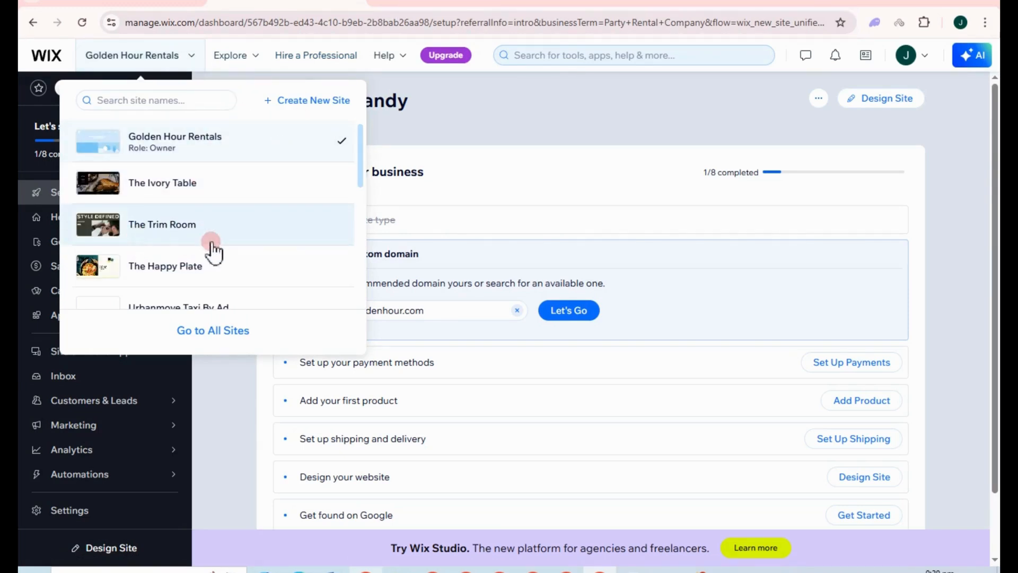
pyautogui.scroll(-2, 202, 245)
pyautogui.scroll(-2, 205, 246)
pyautogui.scroll(4, 207, 246)
pyautogui.click(501, 122)
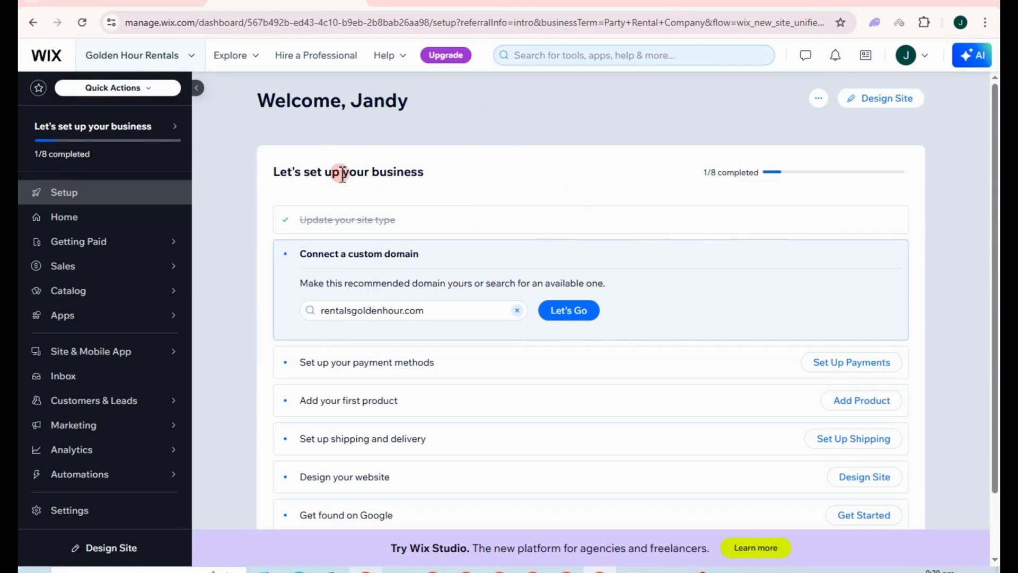
# - Clear the recommended domain from the custom domain search in the business setup checklist
pyautogui.scroll(-2, 354, 275)
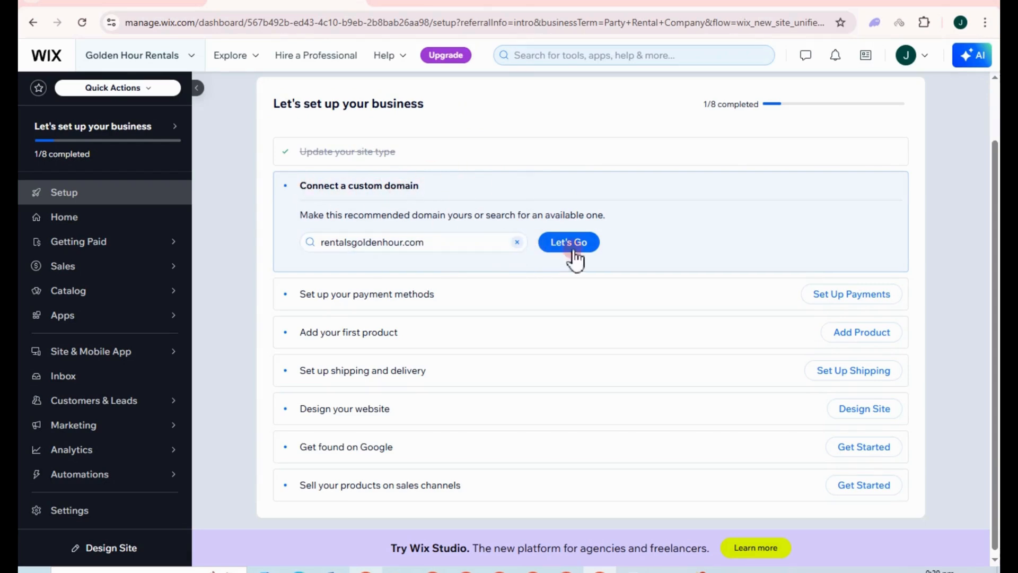
pyautogui.click(517, 245)
pyautogui.rightClick(423, 243)
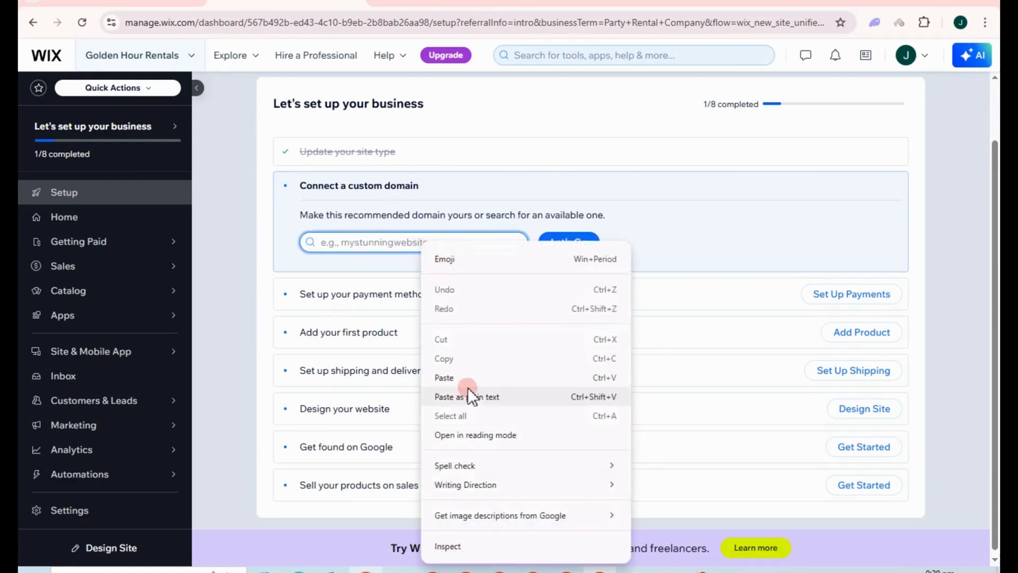
pyautogui.click(458, 177)
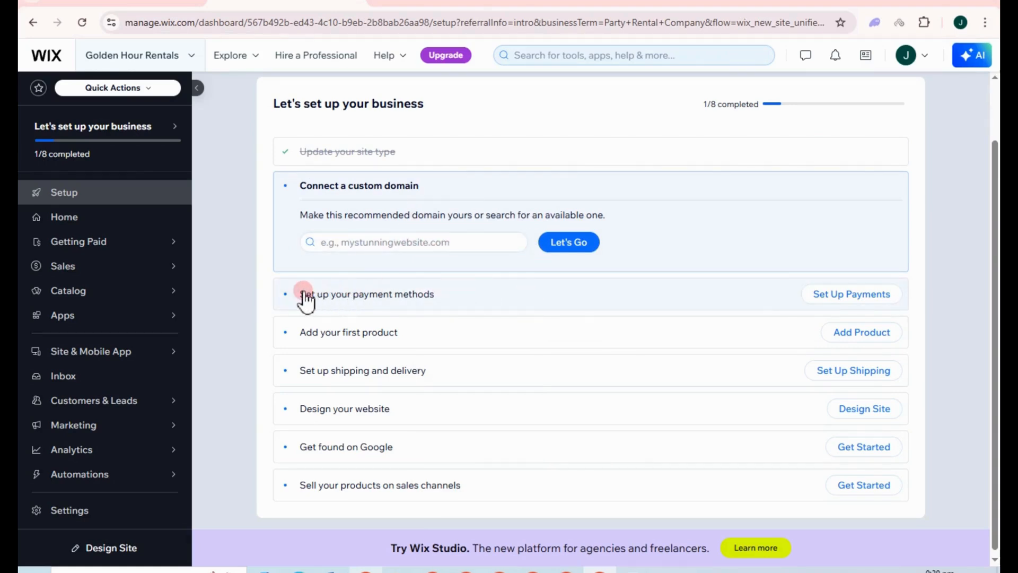
# - Open the payment methods setup and review the payment options that can be connected
pyautogui.click(831, 300)
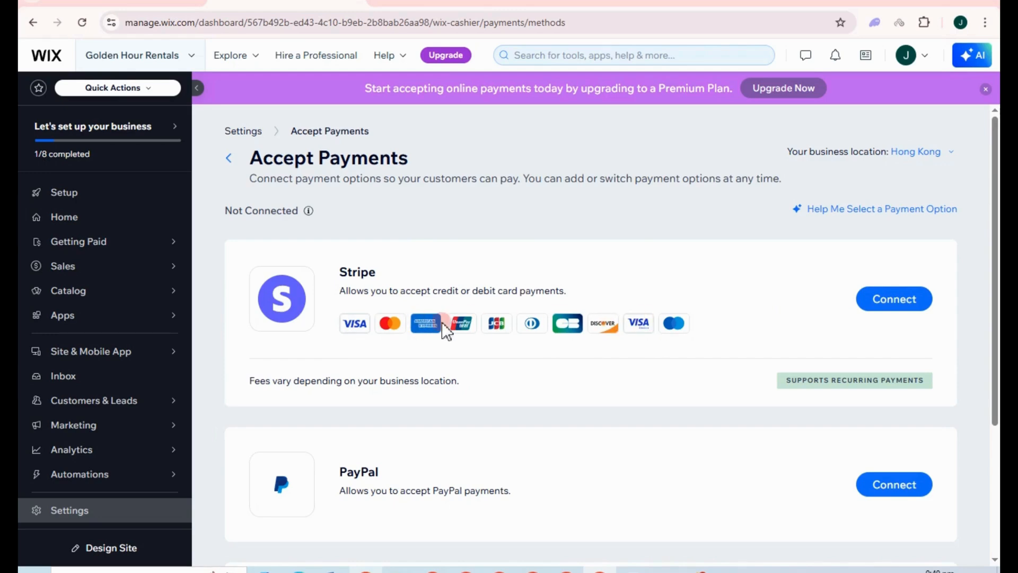
pyautogui.scroll(-3, 674, 349)
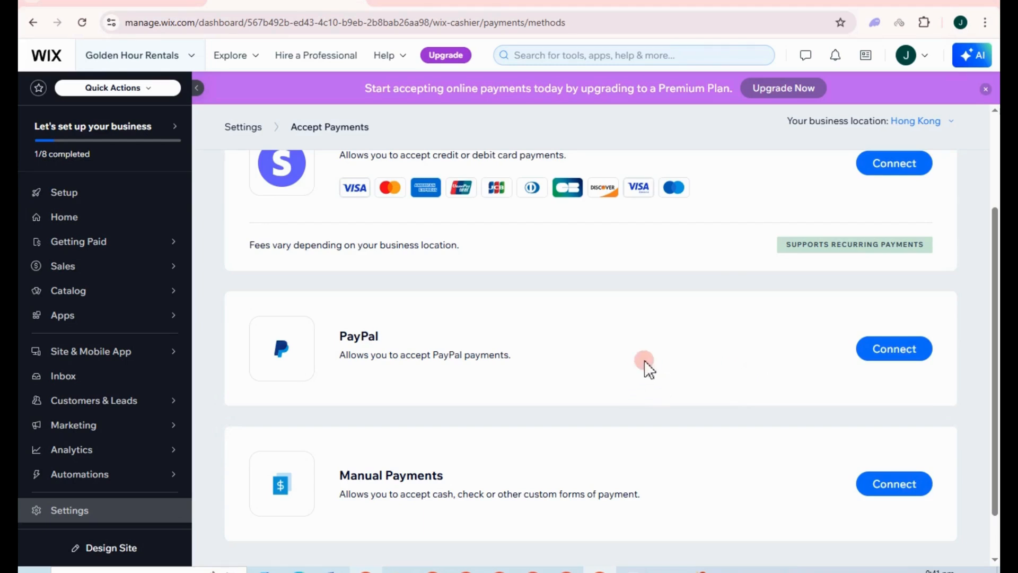
# - Open the manual payments setup, try Cash payment as the payment type, and cancel without connecting it
pyautogui.scroll(-1, 648, 368)
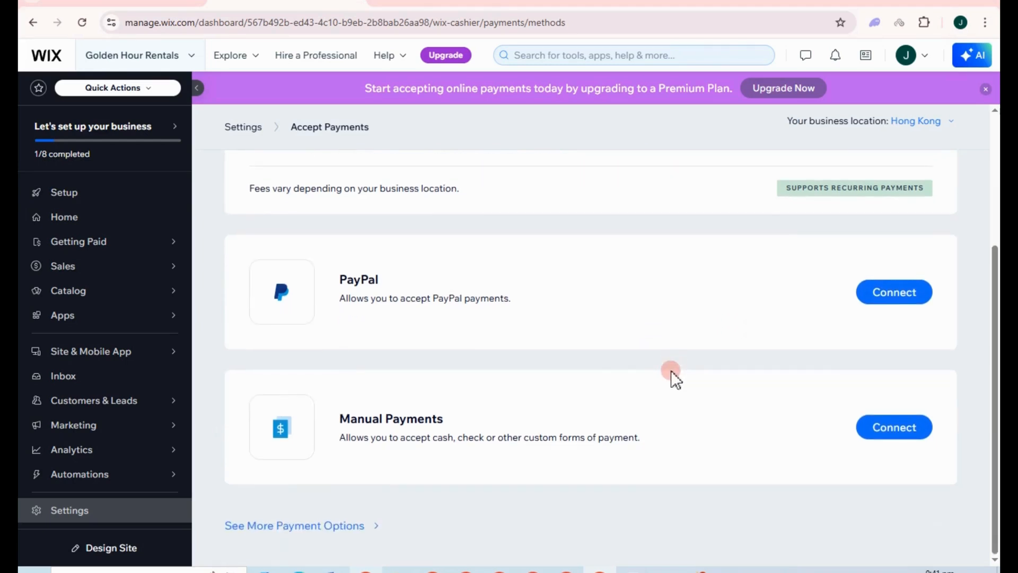
pyautogui.click(873, 439)
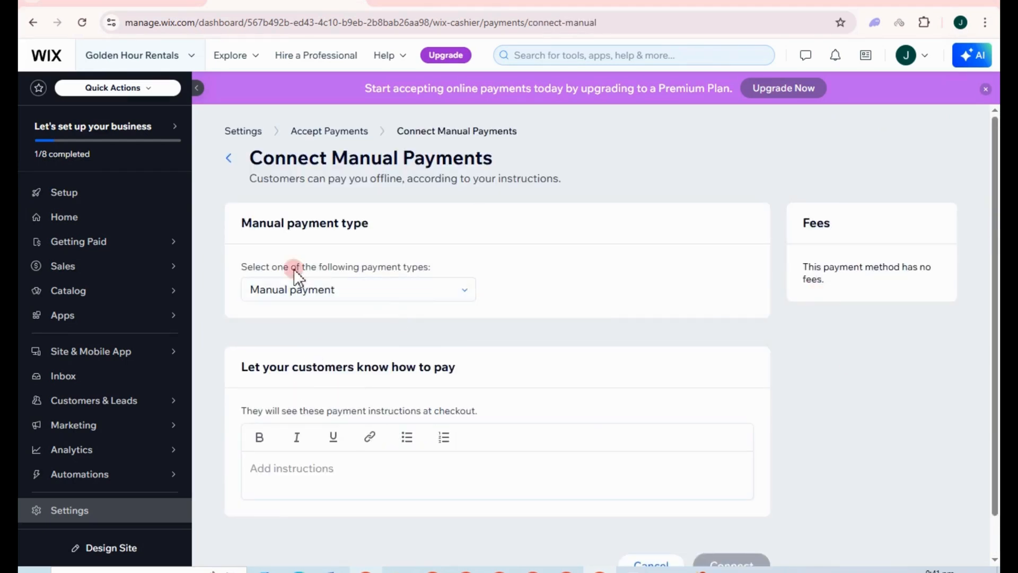
pyautogui.click(394, 291)
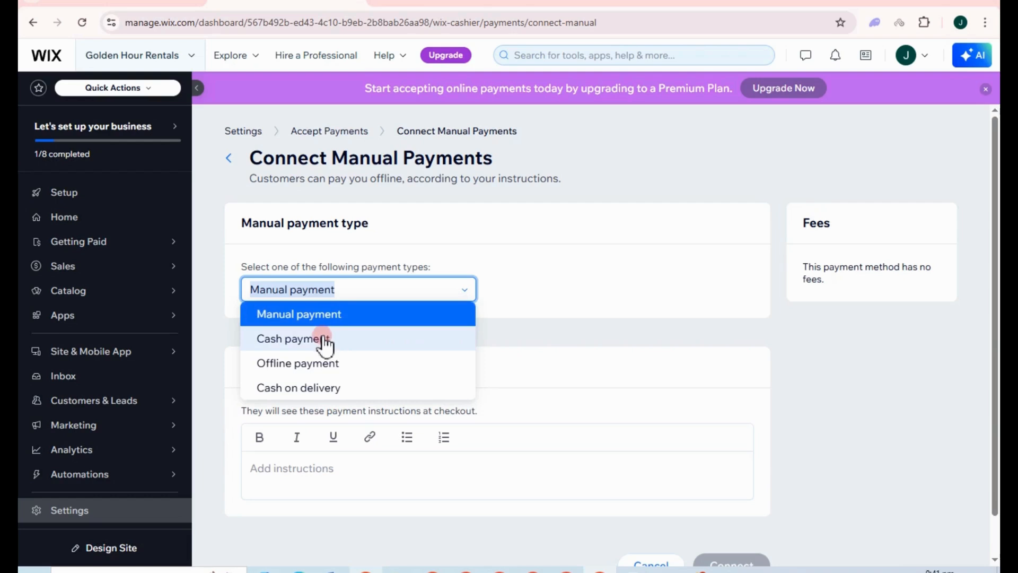
pyautogui.click(336, 316)
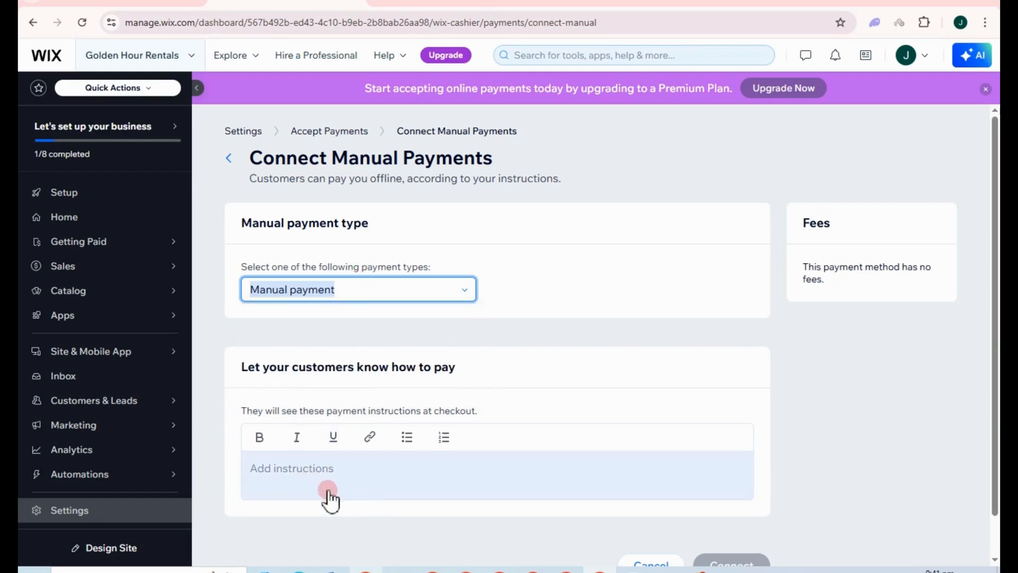
pyautogui.click(341, 291)
pyautogui.click(318, 337)
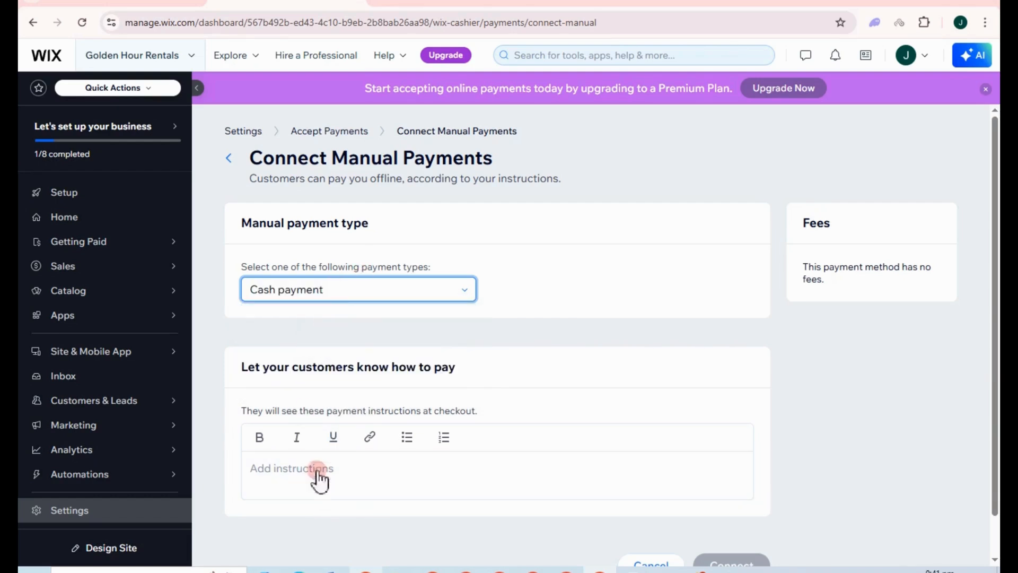
pyautogui.click(357, 296)
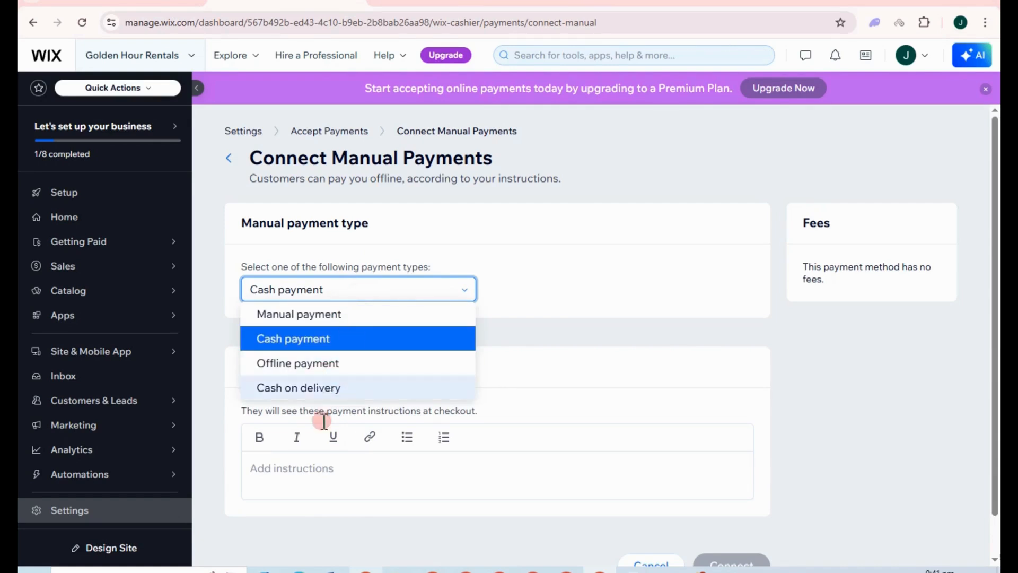
pyautogui.click(326, 467)
pyautogui.click(336, 295)
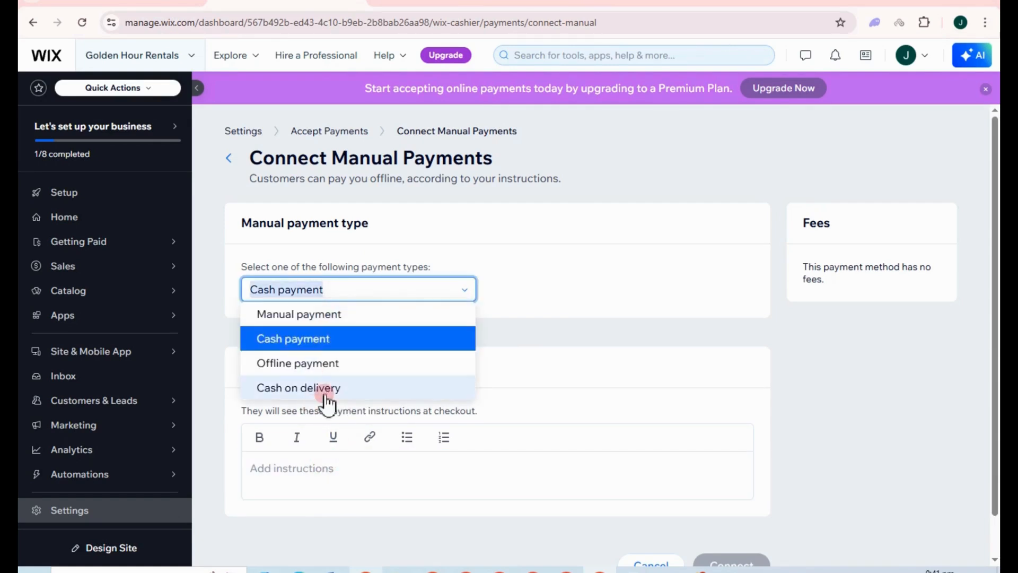
pyautogui.click(335, 475)
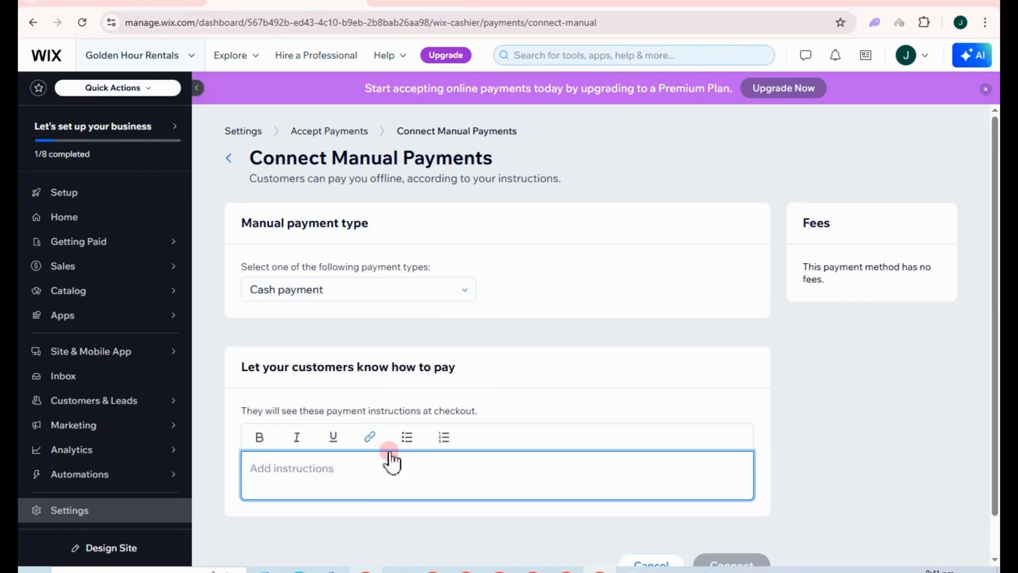
pyautogui.scroll(-1, 583, 456)
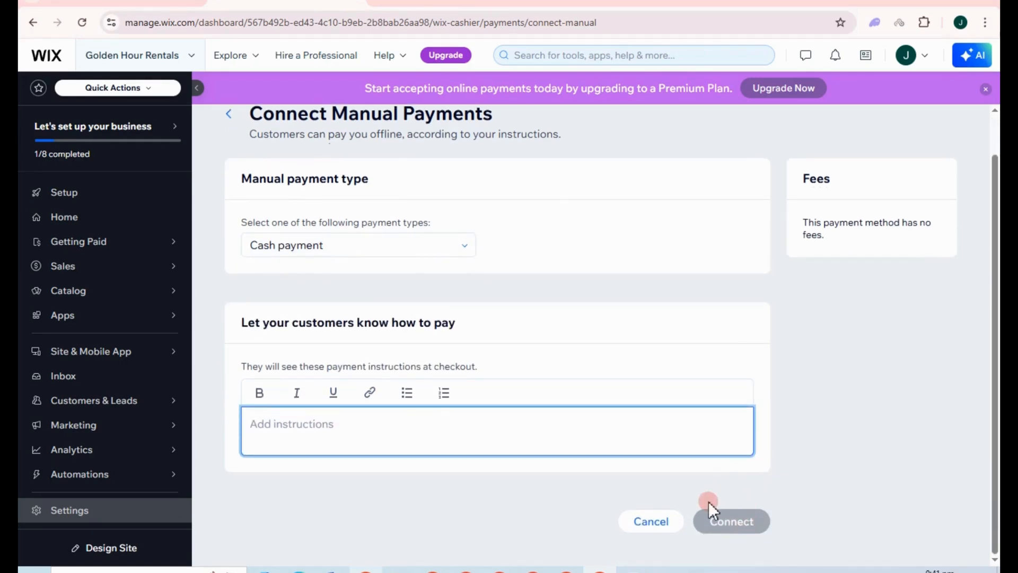
pyautogui.click(657, 512)
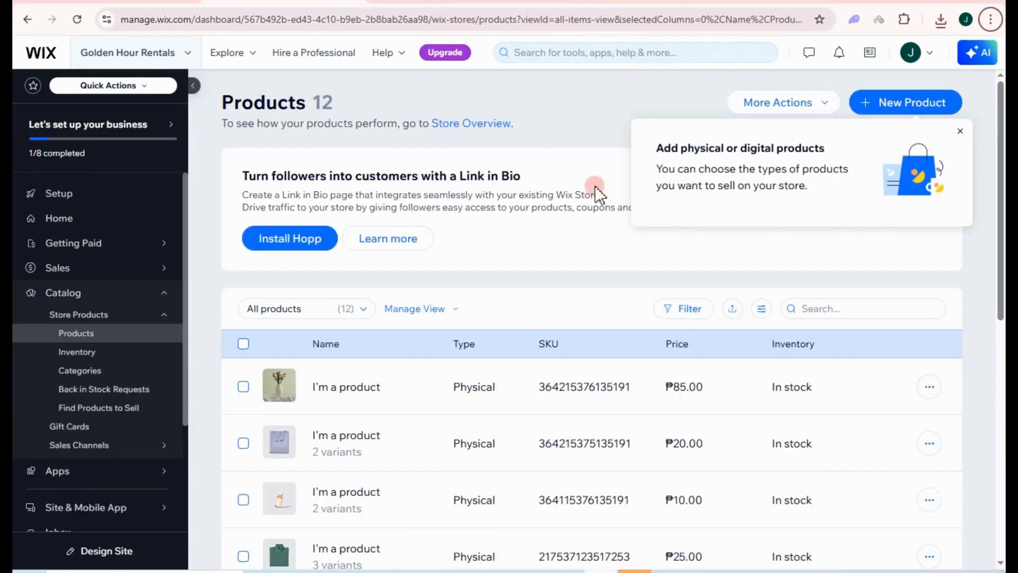
# - Add a new physical product named TABLE101 with an image and a price of ₱1,000, and save it
pyautogui.click(959, 131)
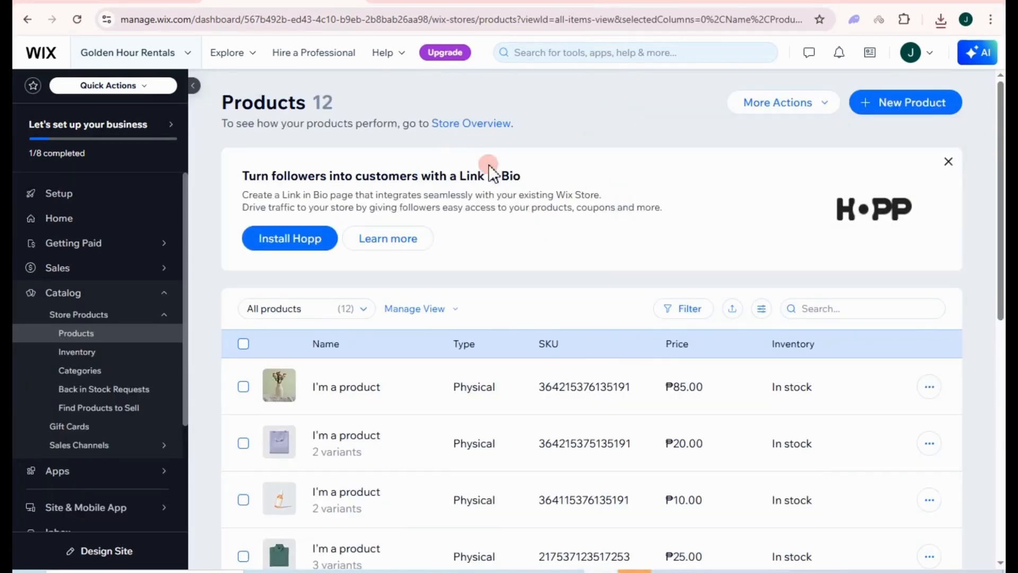
pyautogui.click(893, 107)
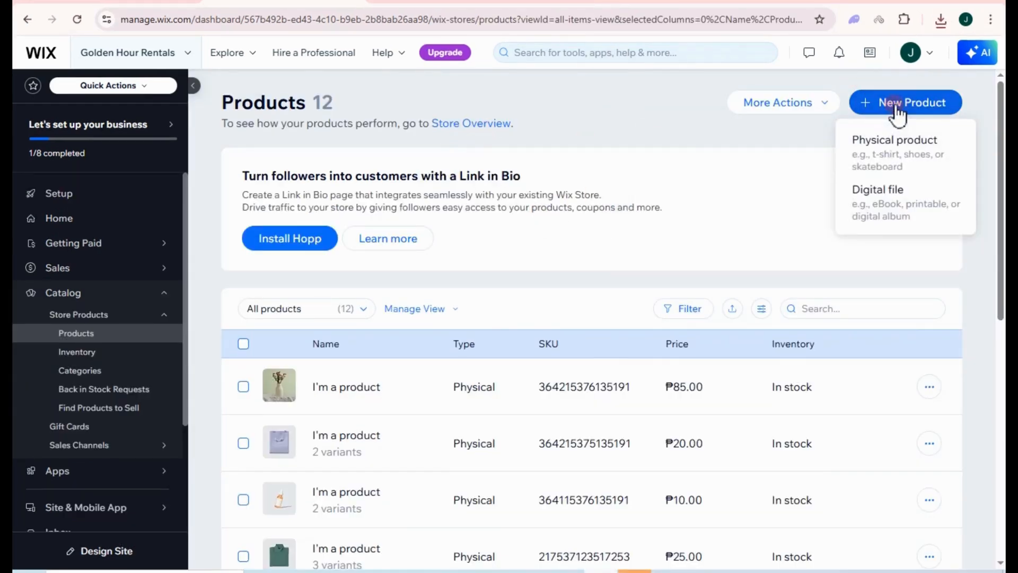
pyautogui.click(902, 154)
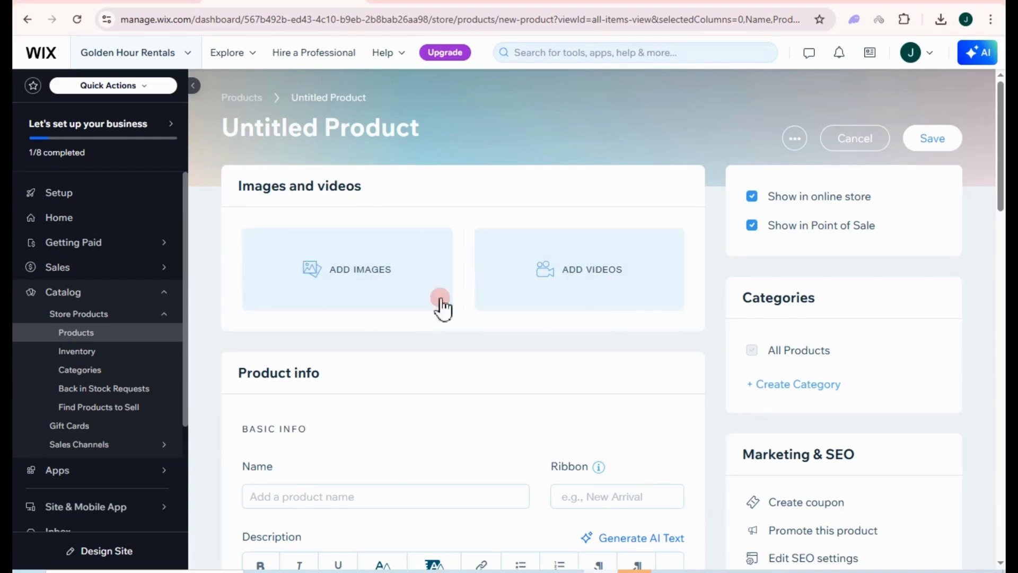
pyautogui.scroll(-2, 404, 401)
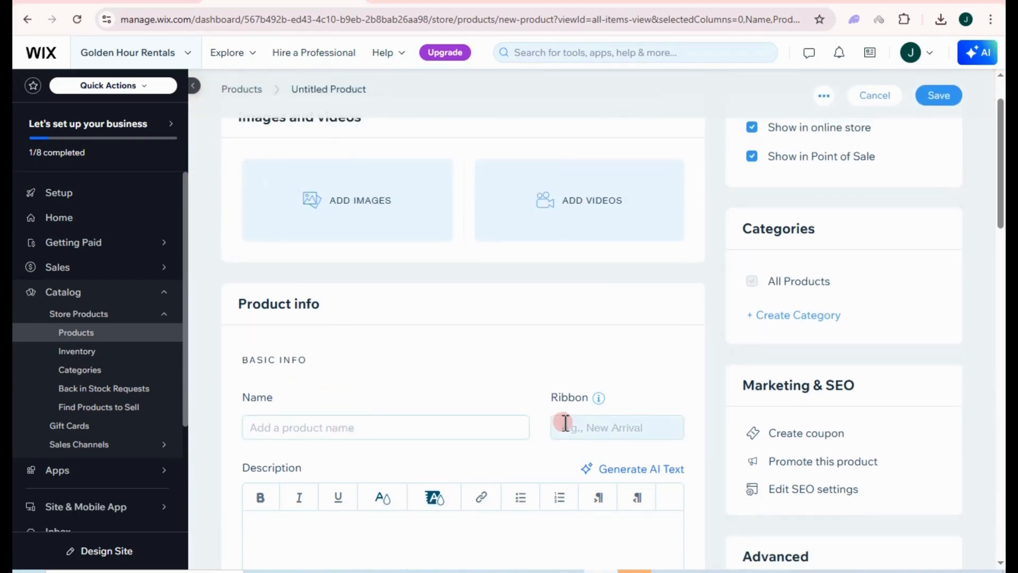
pyautogui.scroll(-3, 365, 416)
pyautogui.scroll(-8, 365, 417)
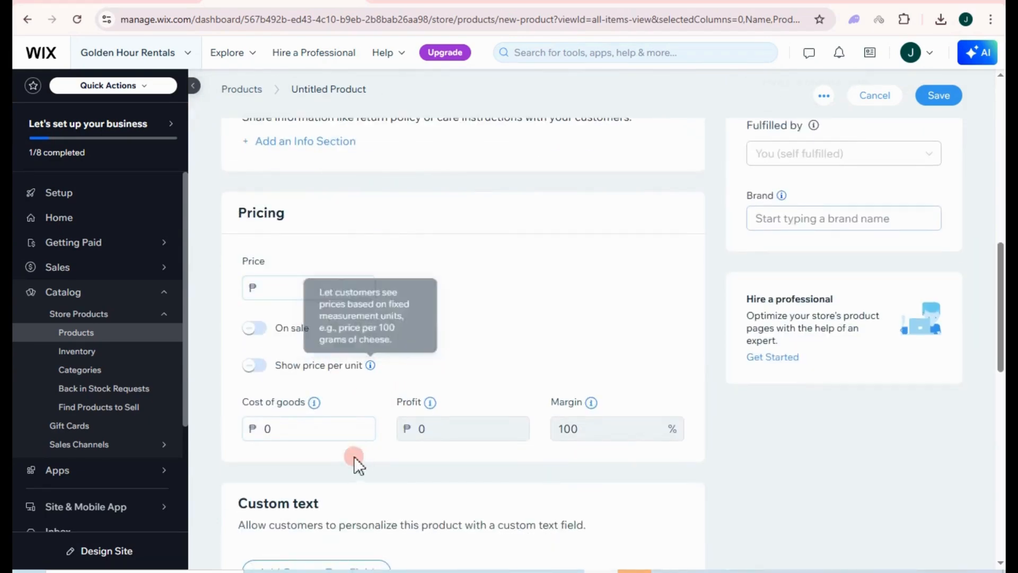
pyautogui.scroll(-4, 459, 416)
pyautogui.scroll(8, 603, 415)
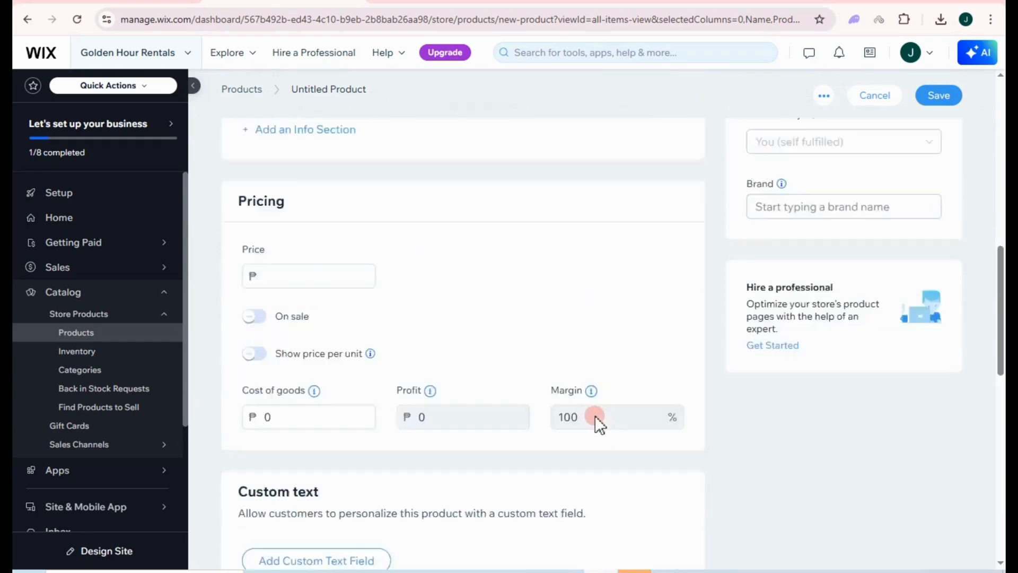
pyautogui.click(938, 96)
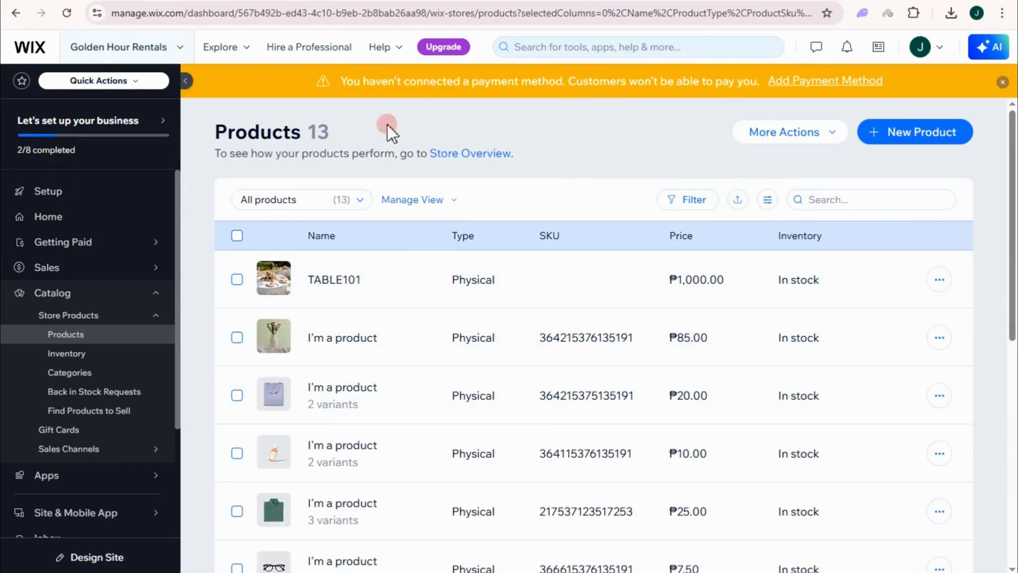
# - Return to the business setup checklist, look into the Get found on Google task, and dismiss the Connect a Domain suggestion
pyautogui.click(70, 194)
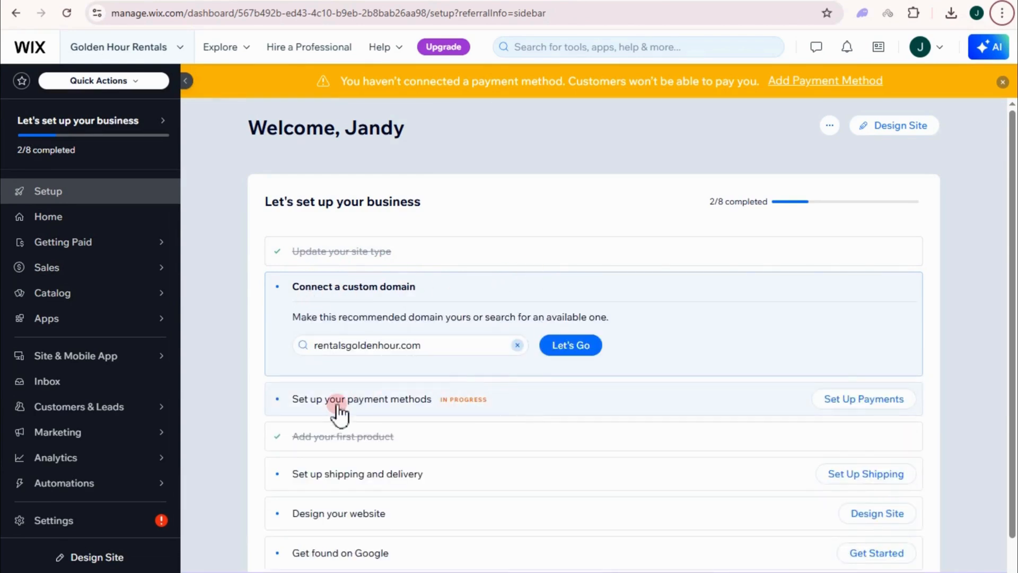
pyautogui.scroll(-2, 326, 387)
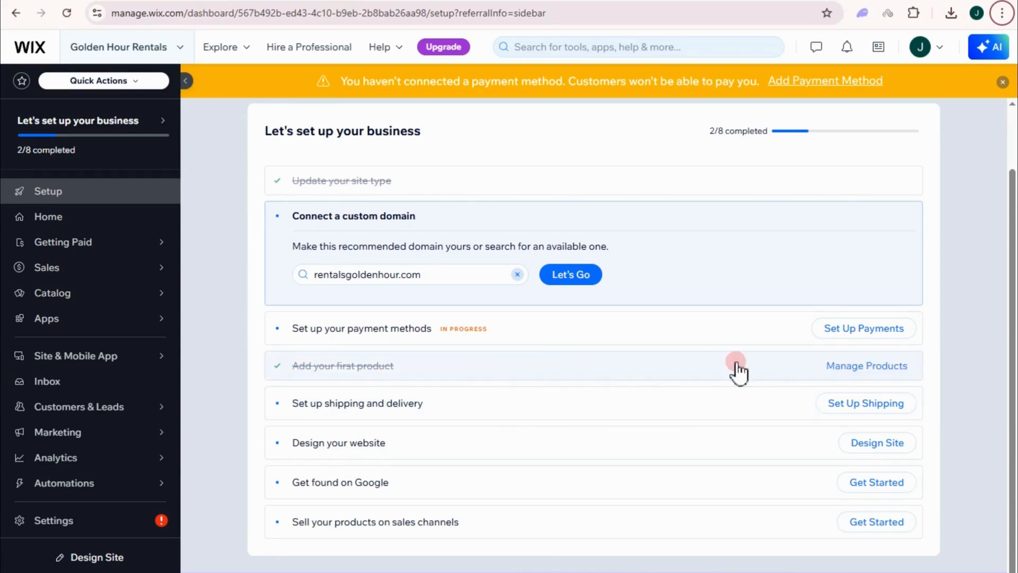
pyautogui.click(826, 403)
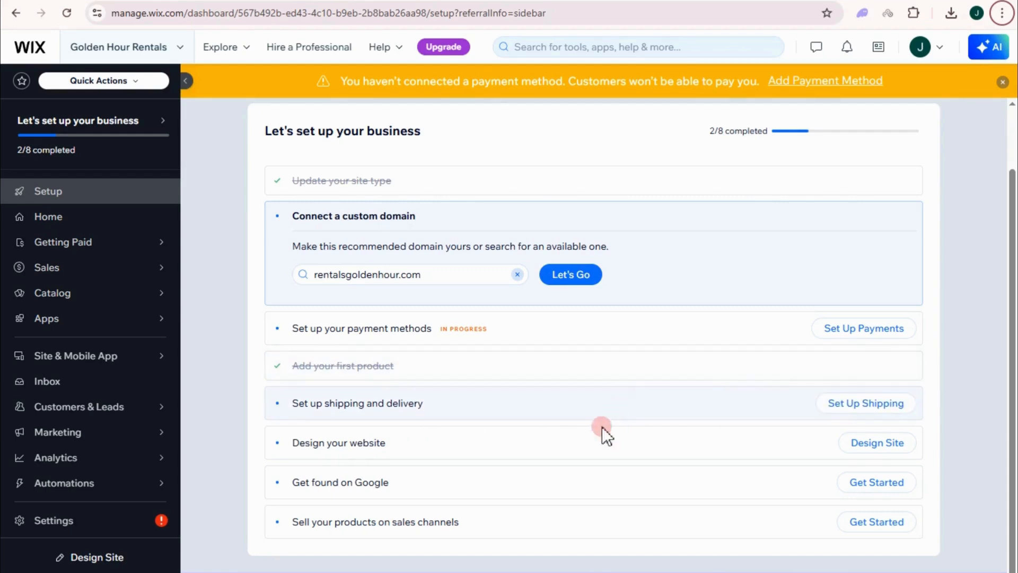
pyautogui.click(872, 483)
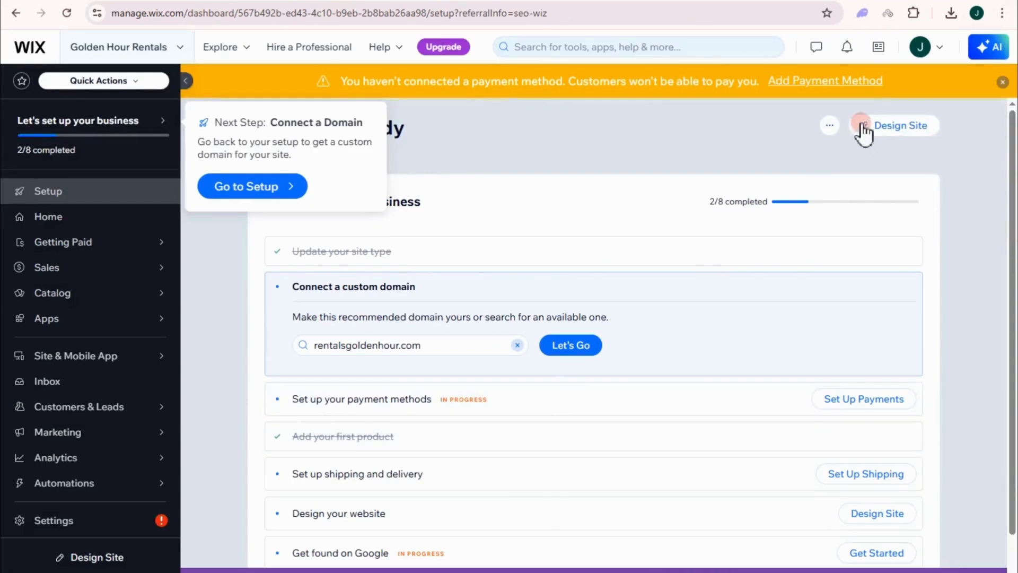
pyautogui.scroll(-2, 530, 504)
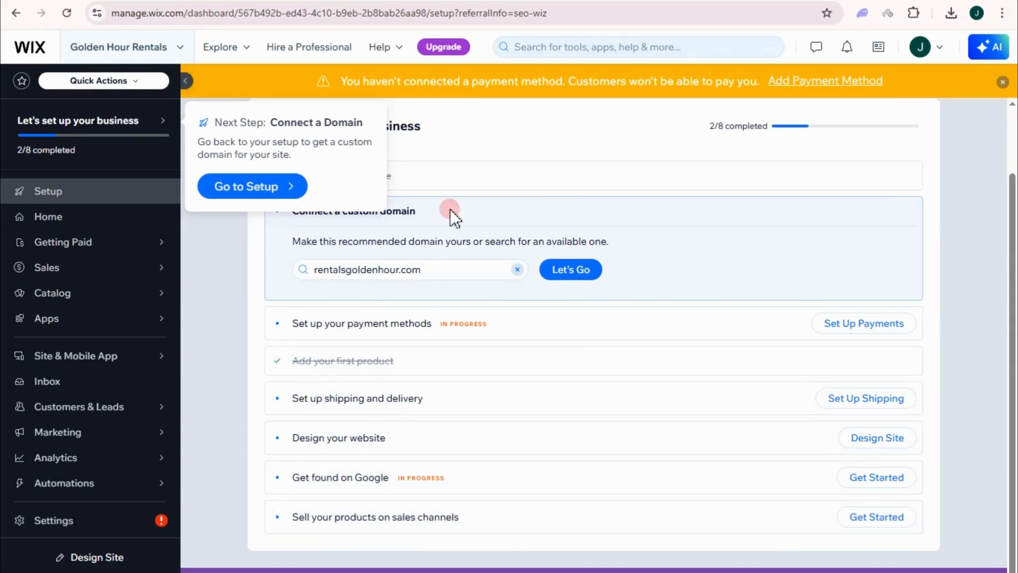
pyautogui.click(475, 157)
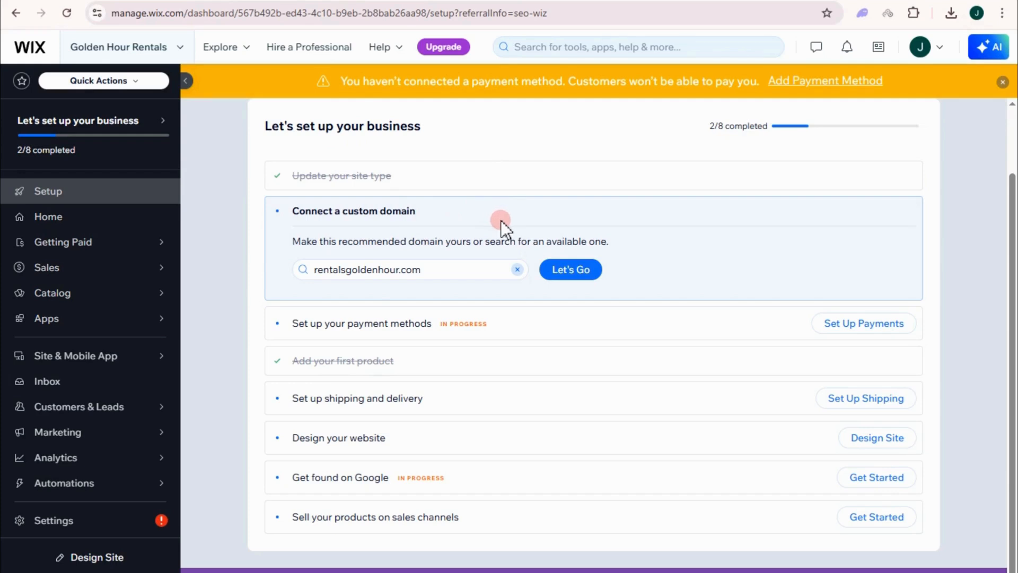
# - Choose the Party Rentals Company template headed "Add a Touch of the Timeless" for the site design, and dismiss the AI content dialog
pyautogui.click(894, 437)
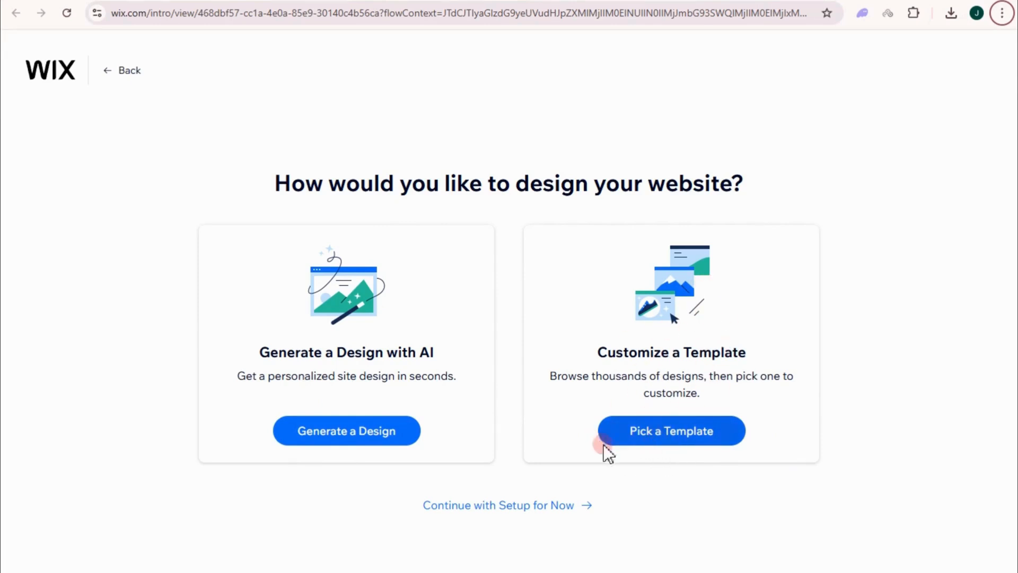
pyautogui.click(658, 433)
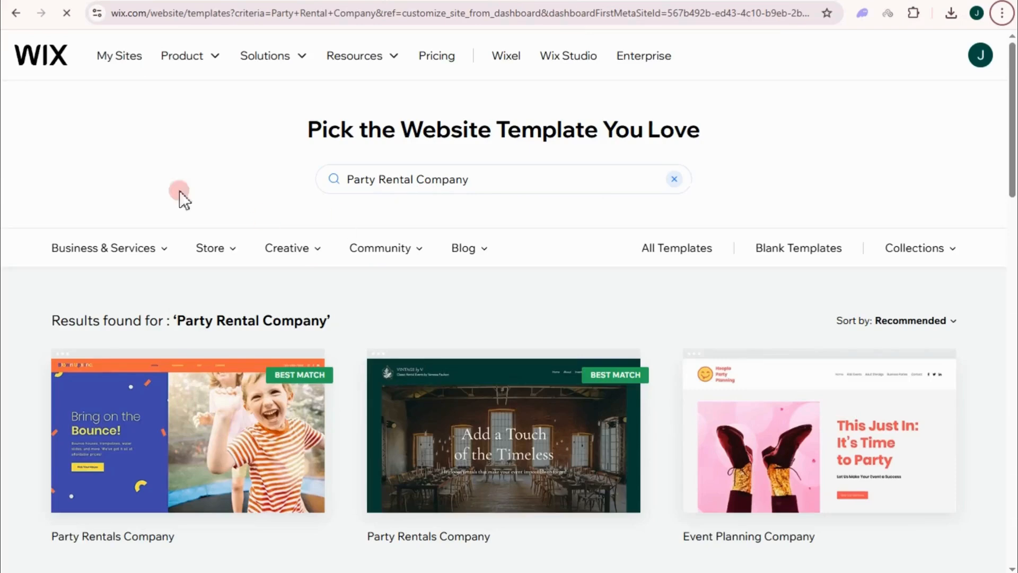
pyautogui.click(631, 226)
pyautogui.scroll(-3, 427, 366)
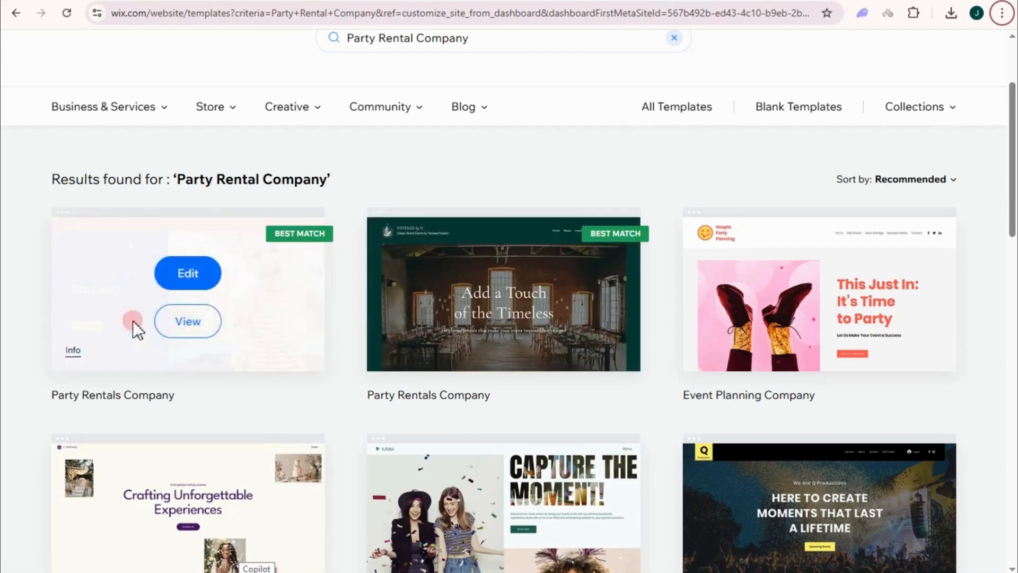
pyautogui.scroll(1, 445, 228)
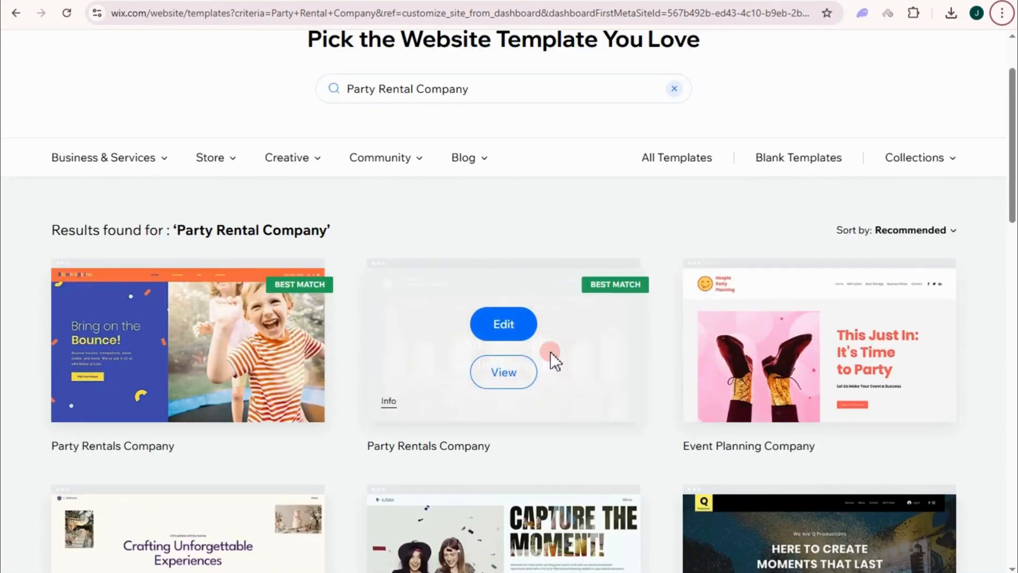
pyautogui.click(508, 323)
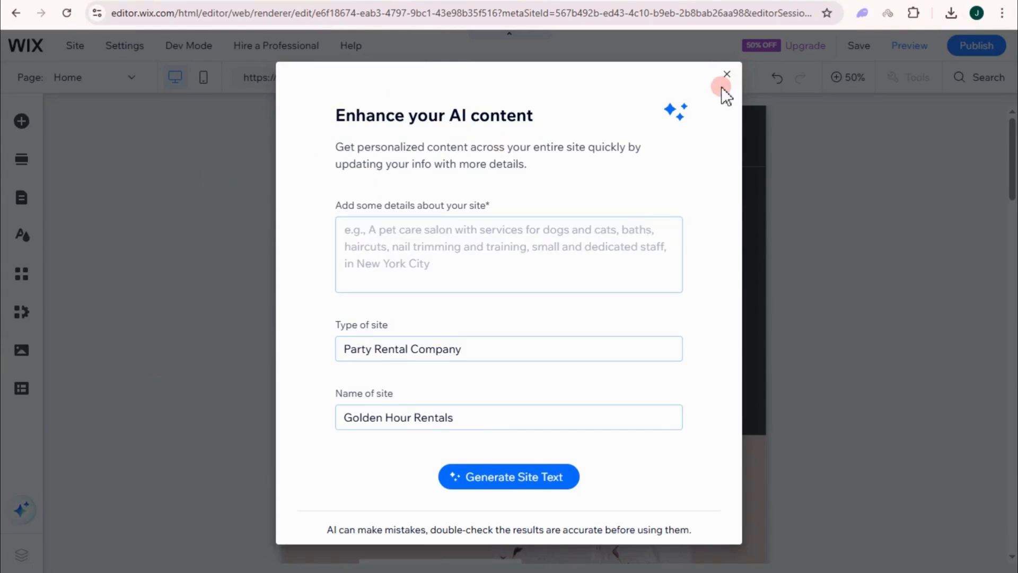
pyautogui.click(727, 74)
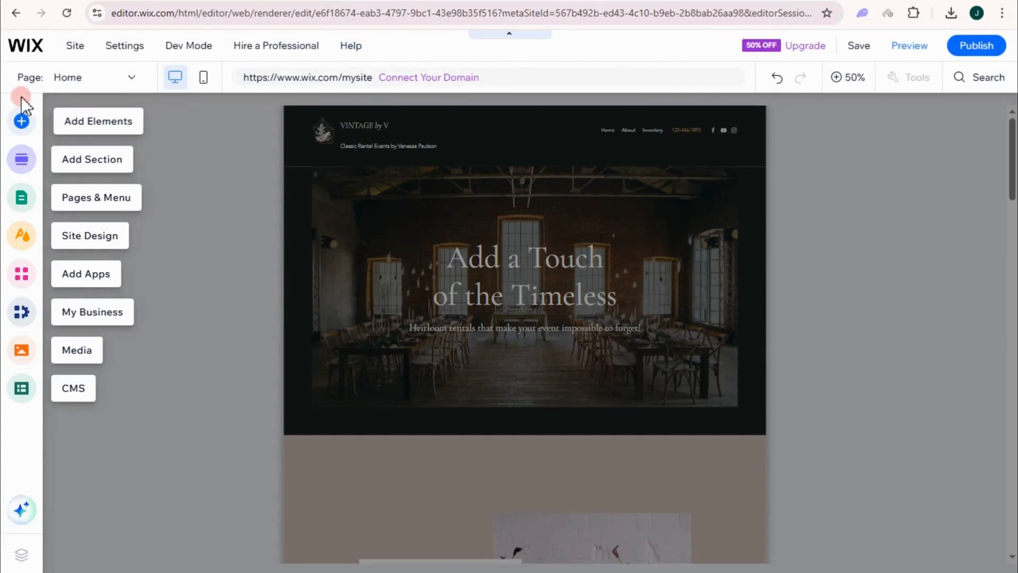
# - Examine the editor's tool categories and look over the home page at 100% zoom
pyautogui.click(109, 121)
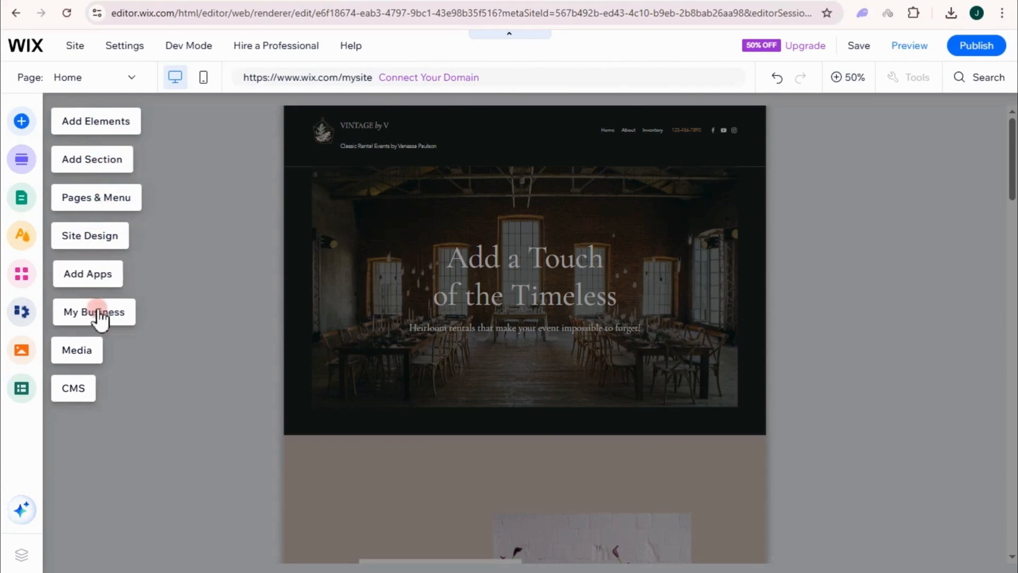
pyautogui.click(207, 218)
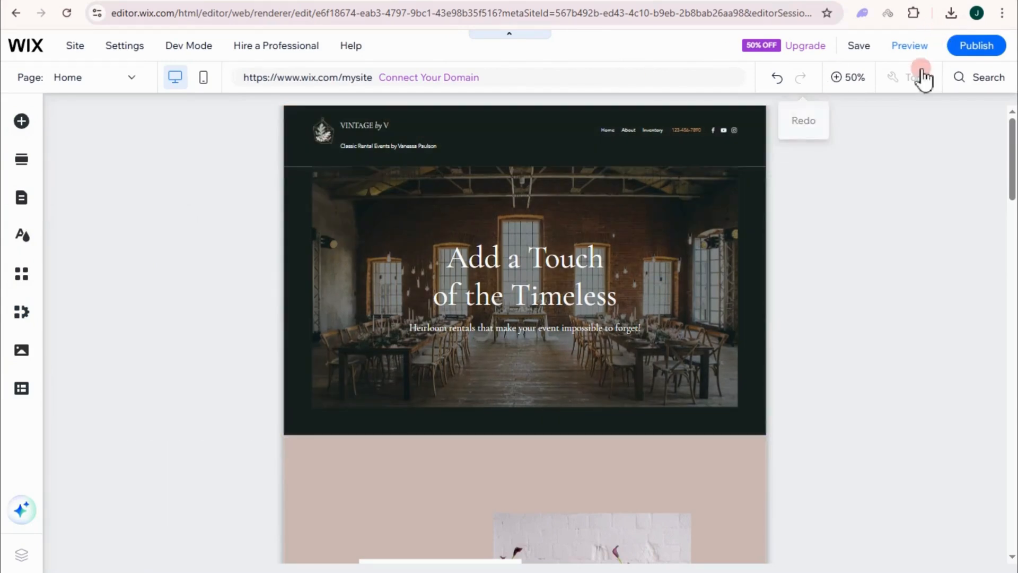
pyautogui.click(837, 78)
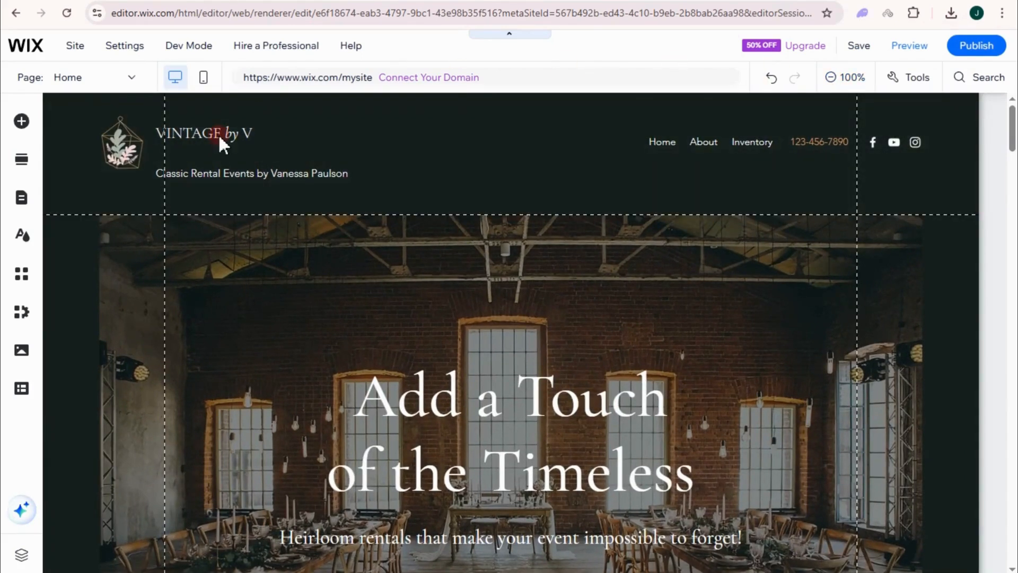
pyautogui.scroll(-3, 801, 332)
pyautogui.scroll(3, 825, 321)
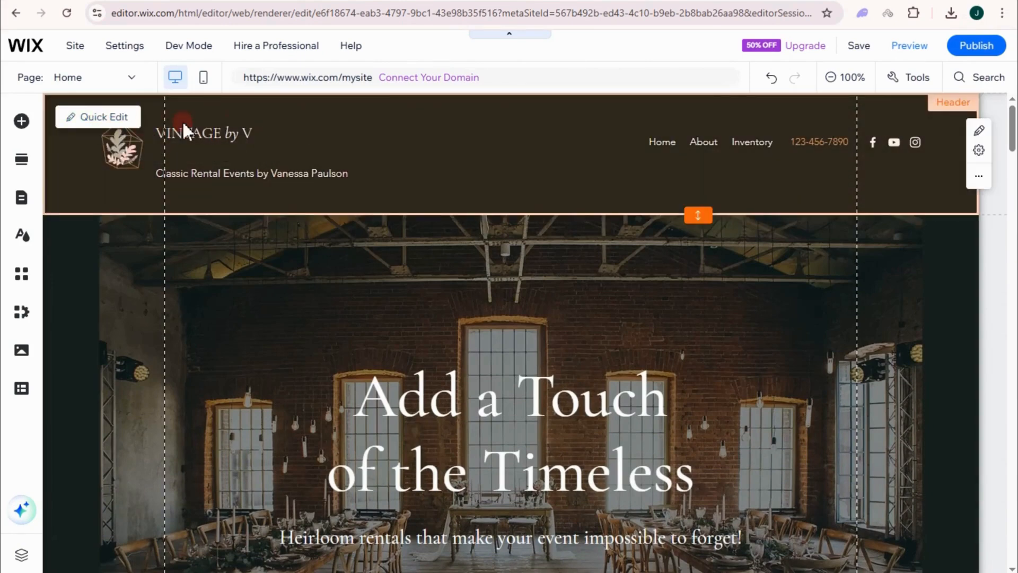
# - Widen the header's horizontal navigation menu by extending its box toward the site title and enlarging its height slightly
pyautogui.click(228, 133)
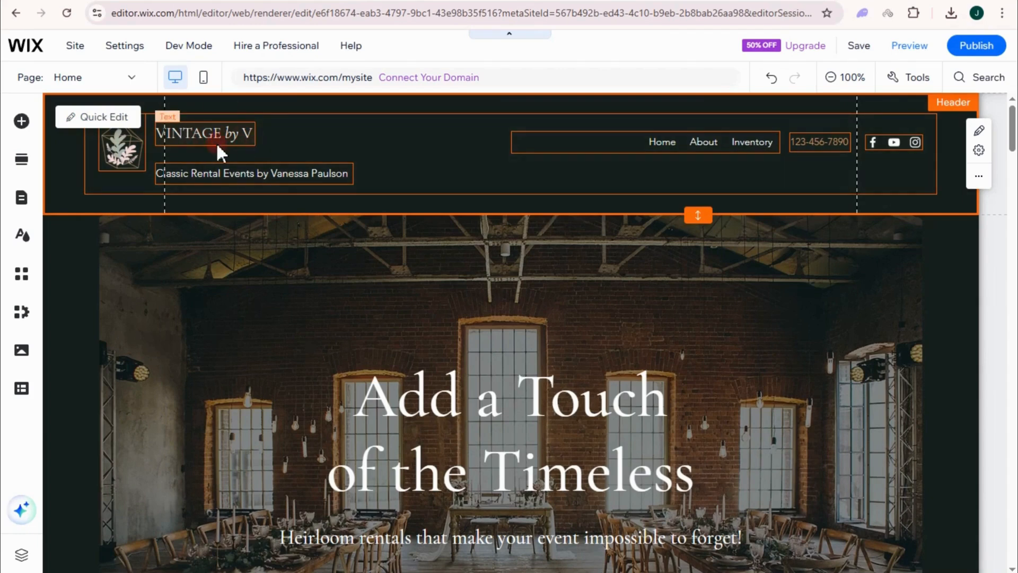
pyautogui.click(572, 144)
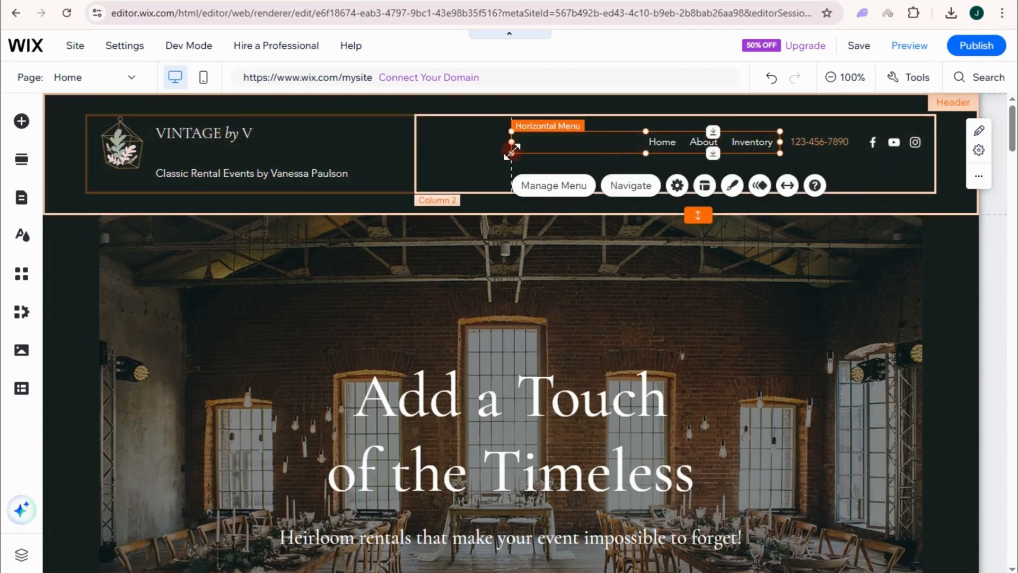
pyautogui.moveTo(512, 151); pyautogui.dragTo(444, 151)
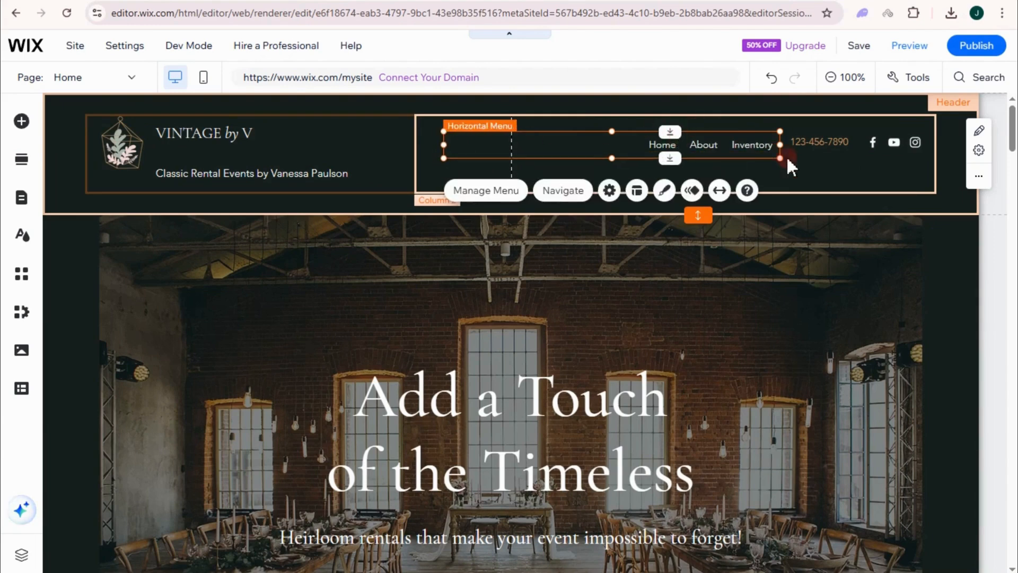
# - Examine the editing options for the phone number text and the social media bar in the header
pyautogui.click(802, 146)
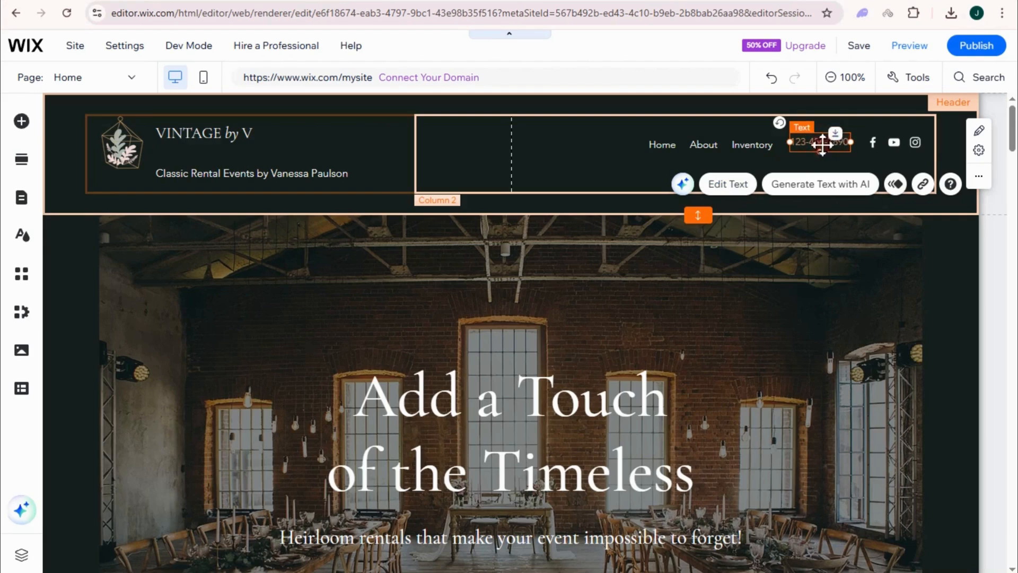
pyautogui.click(873, 144)
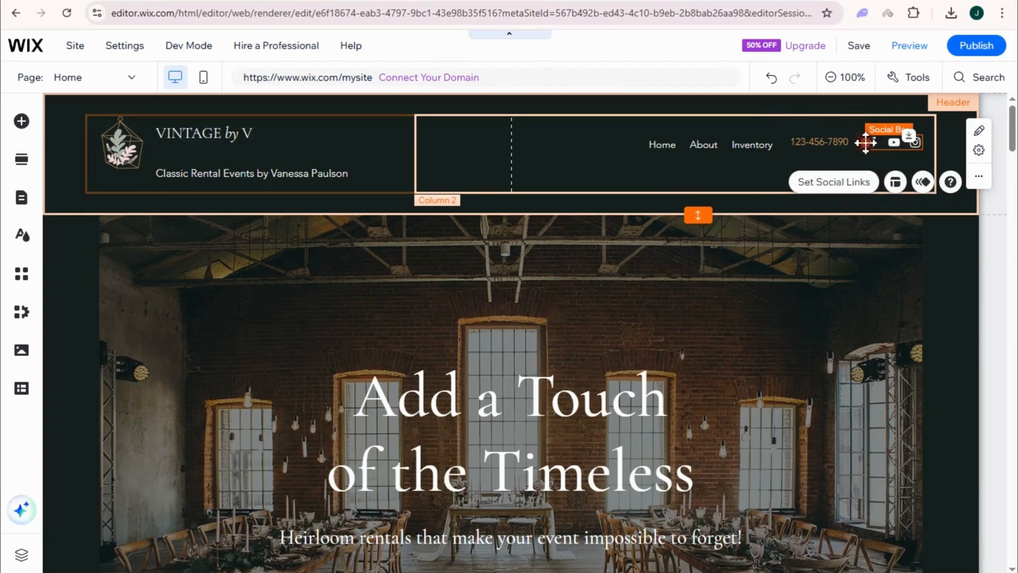
pyautogui.click(869, 142)
pyautogui.click(891, 143)
pyautogui.rightClick(892, 141)
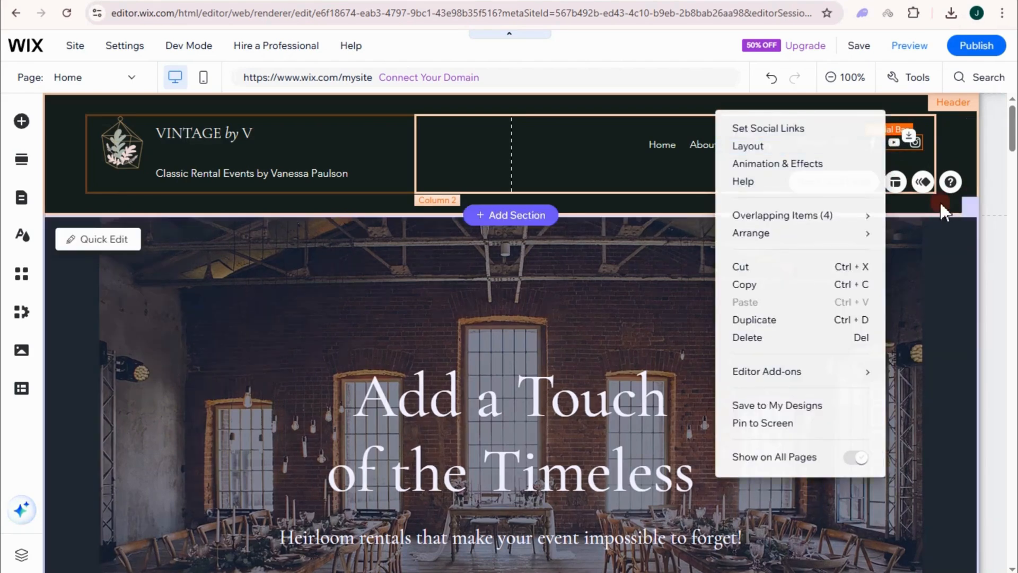
pyautogui.click(352, 152)
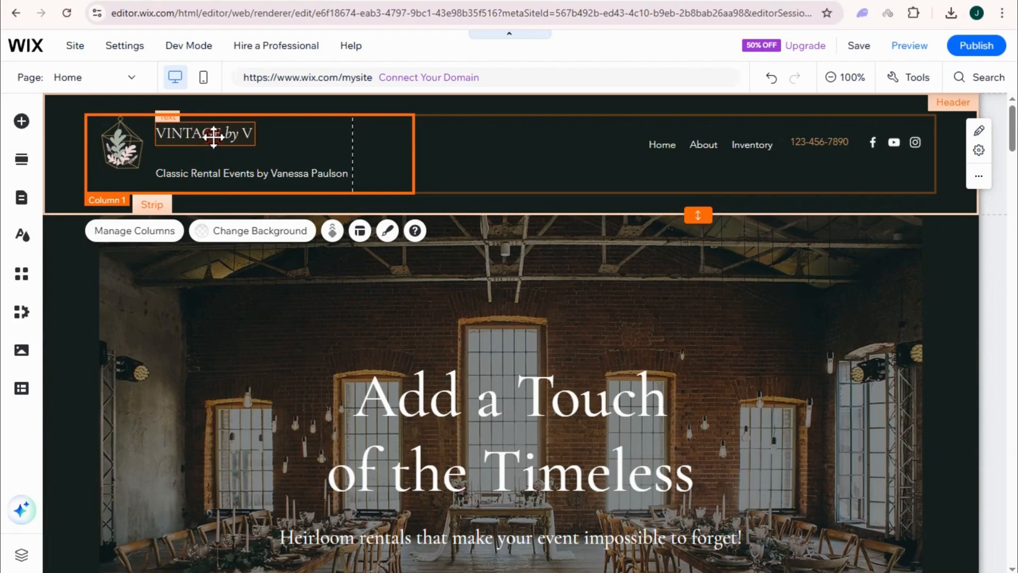
# - Replace the header's site title with "Golden Hour Rentals" and widen its text box to fit on one line
pyautogui.click(213, 135)
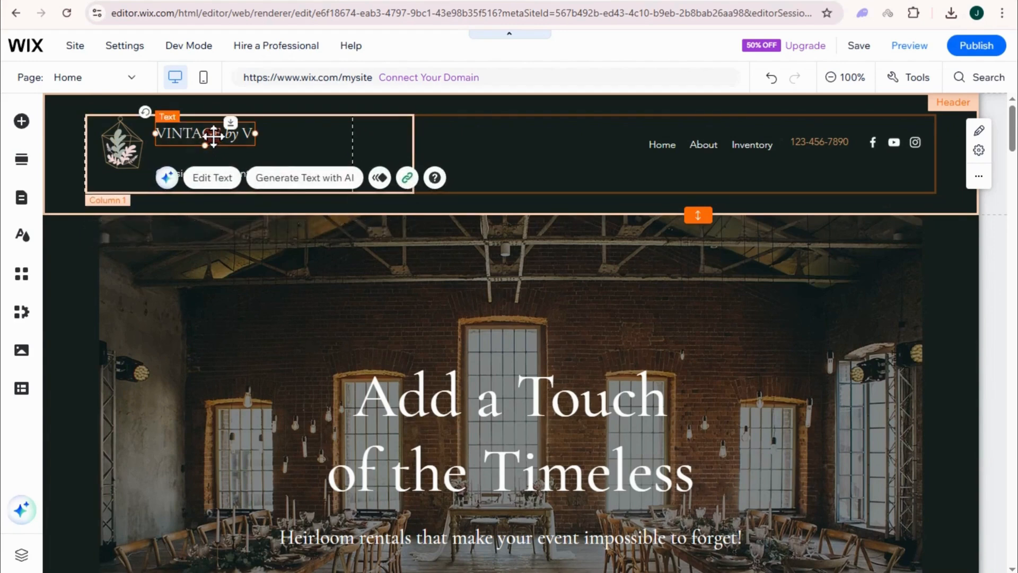
pyautogui.click(200, 180)
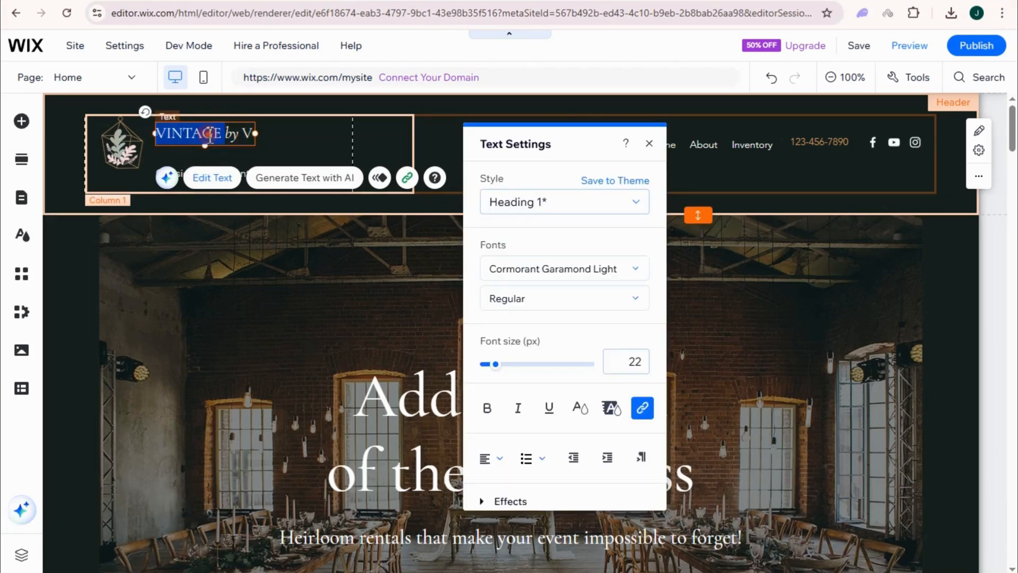
pyautogui.write('Golden Hour Rentals')
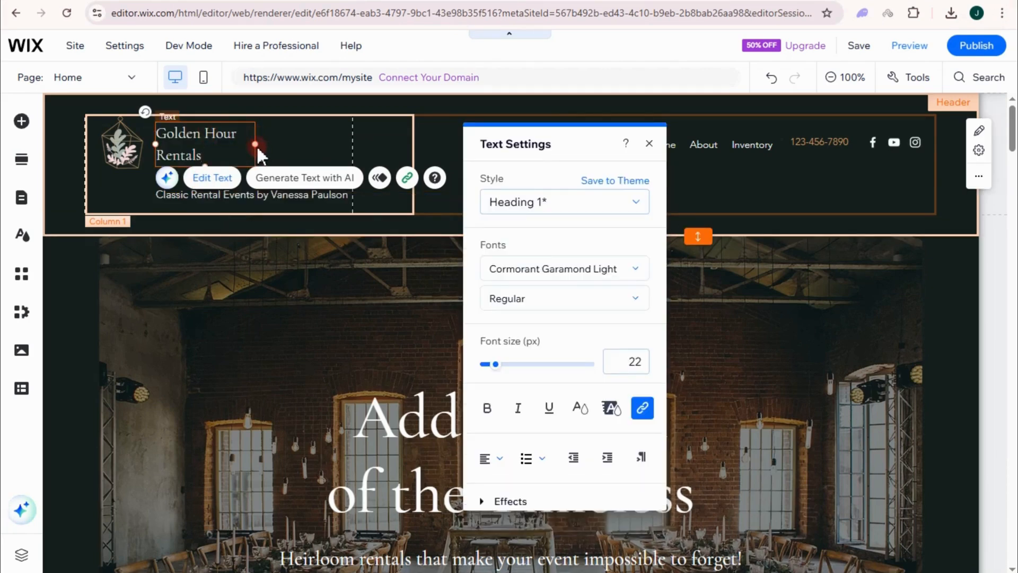
pyautogui.moveTo(255, 144); pyautogui.dragTo(327, 148)
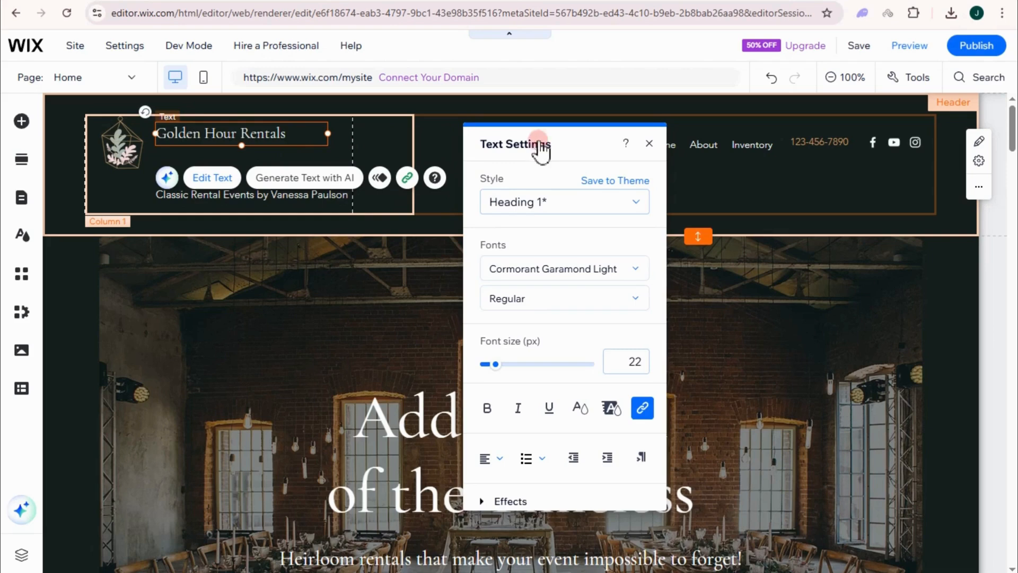
# - Try the Heading 2 style and text effect C on the "Golden Hour Rentals" header title
pyautogui.click(537, 202)
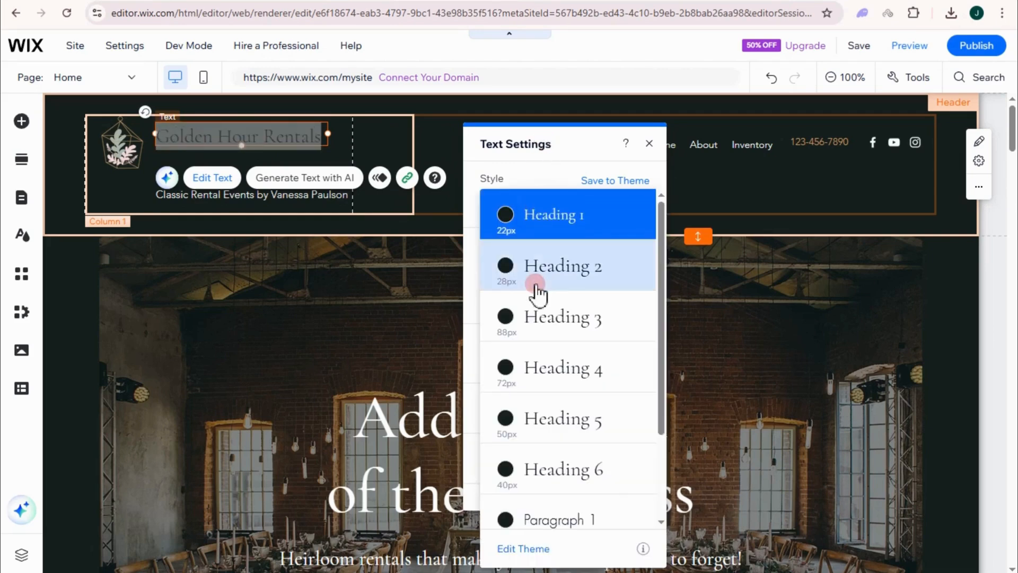
pyautogui.click(537, 275)
pyautogui.click(547, 220)
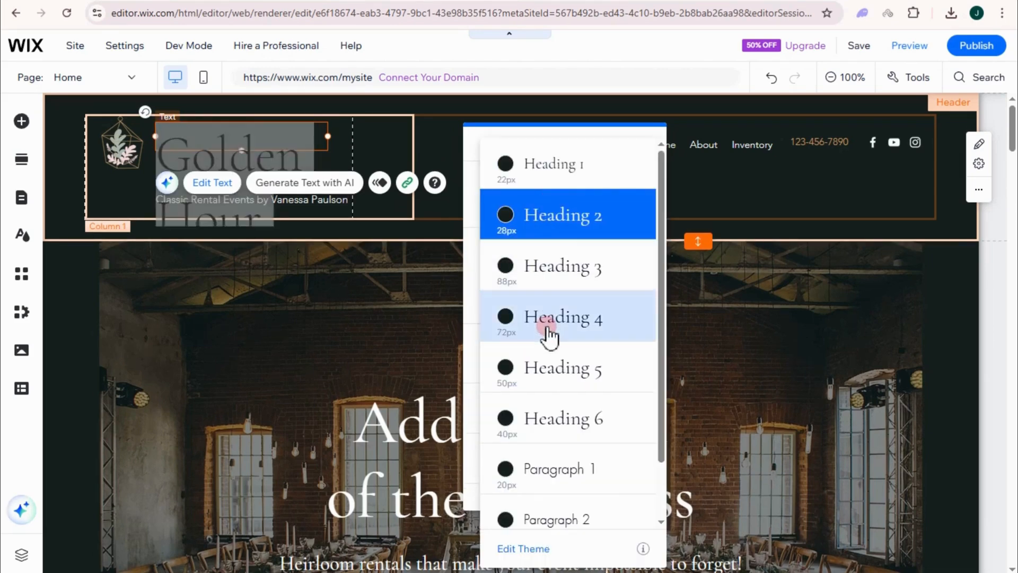
pyautogui.click(587, 281)
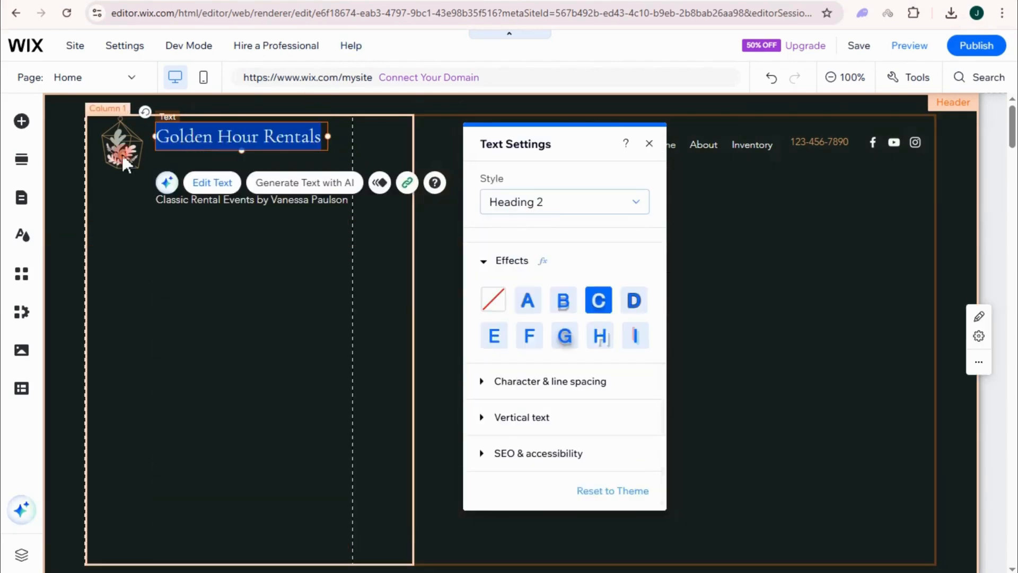
# - Open the image chooser for the header logo and check the media upload option
pyautogui.click(121, 154)
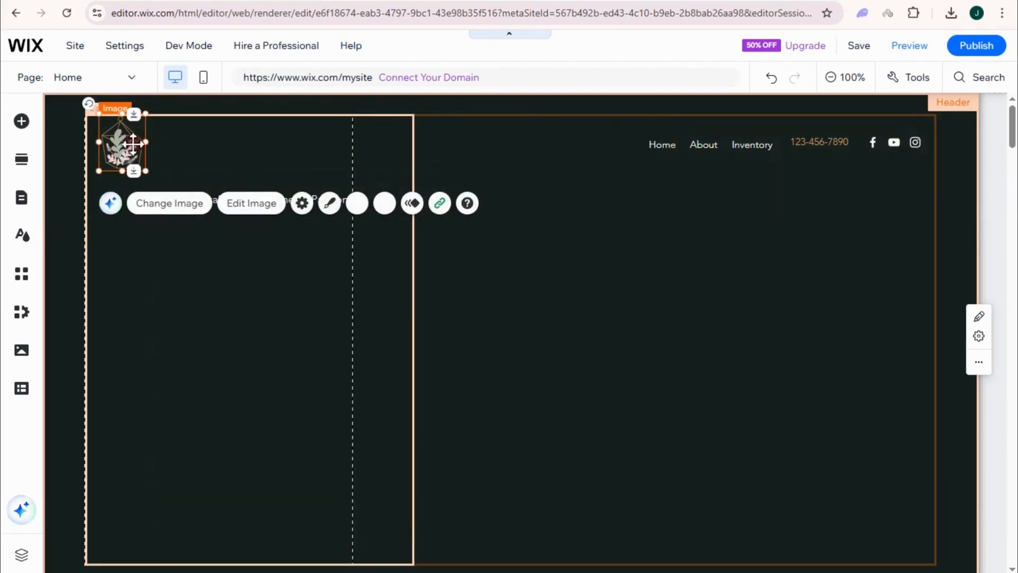
pyautogui.click(154, 204)
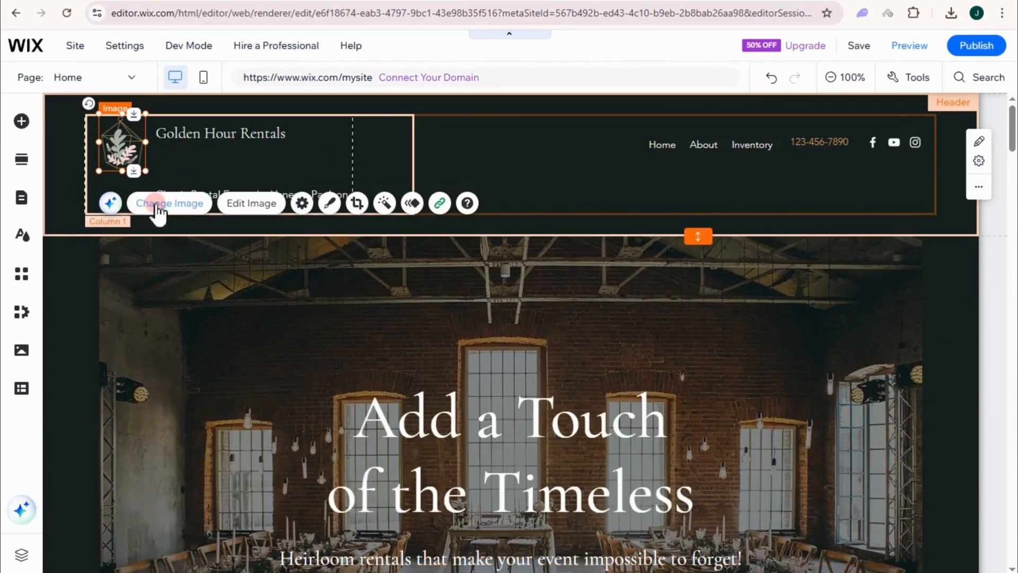
pyautogui.click(158, 211)
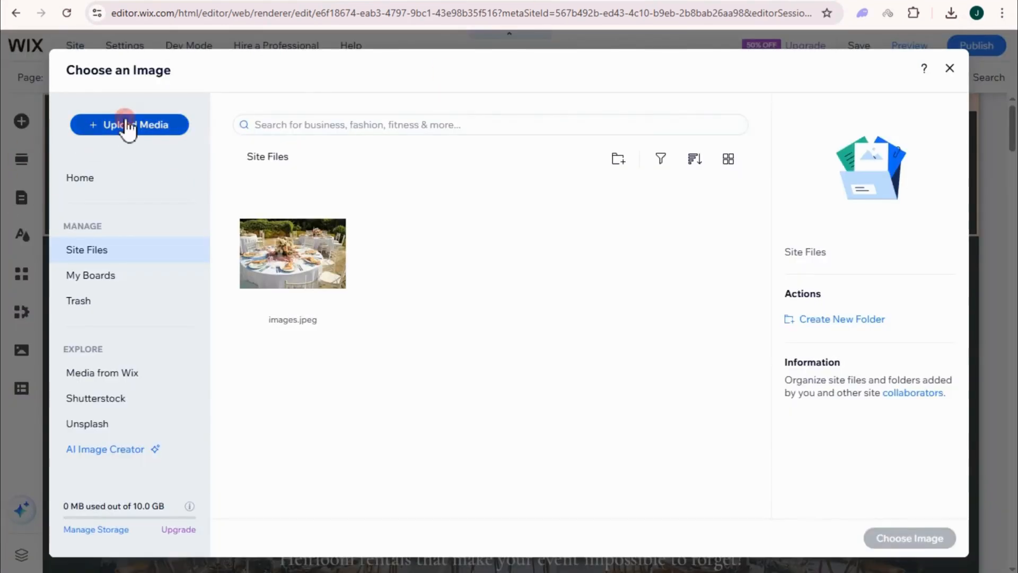
pyautogui.click(161, 133)
pyautogui.click(511, 329)
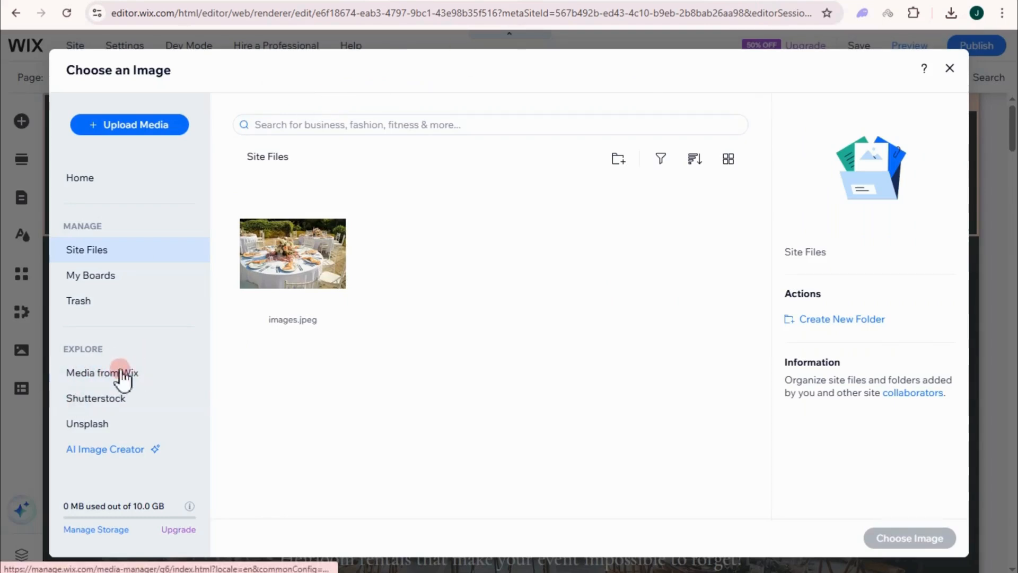
# - Search the Wix media library for "party and events" and choose the Toast photo as the header logo image
pyautogui.click(122, 377)
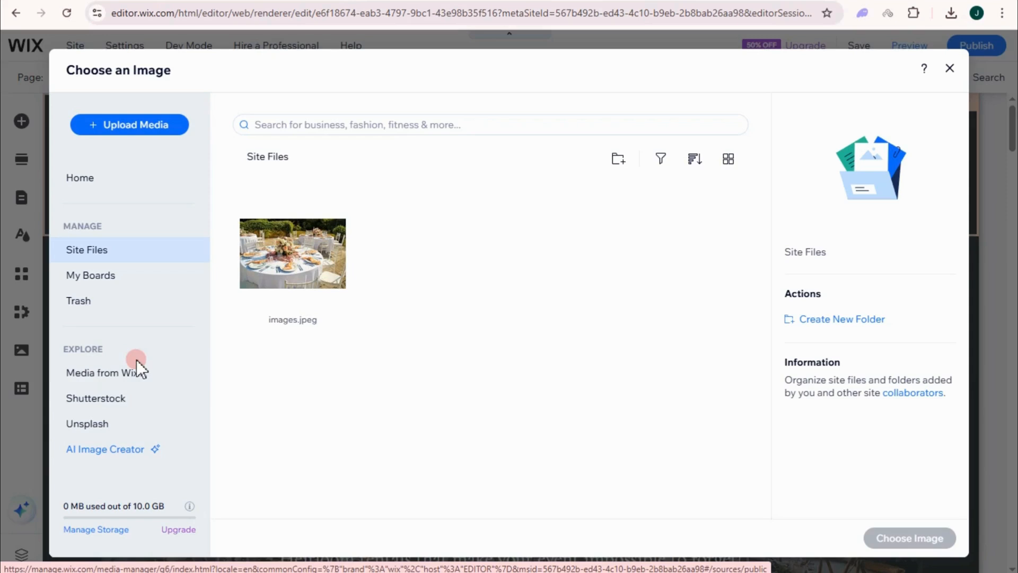
pyautogui.click(112, 378)
pyautogui.click(340, 125)
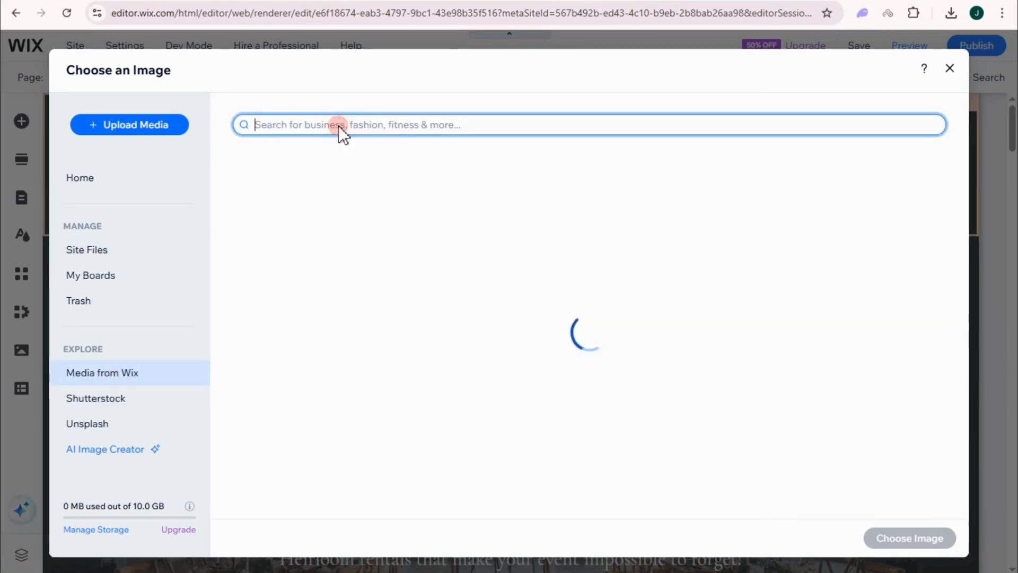
pyautogui.write('party and events')
pyautogui.press('Return')
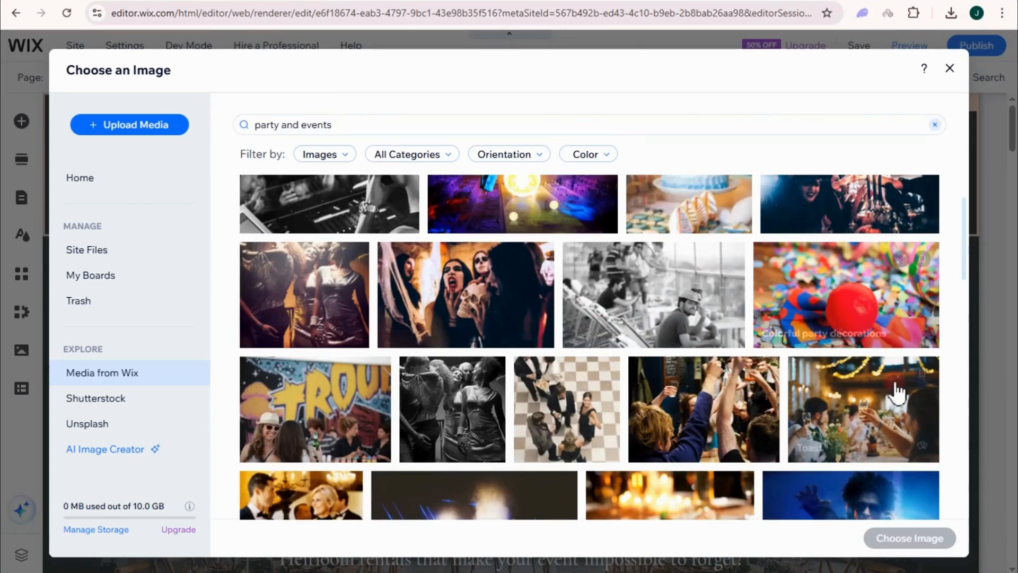
pyautogui.click(858, 411)
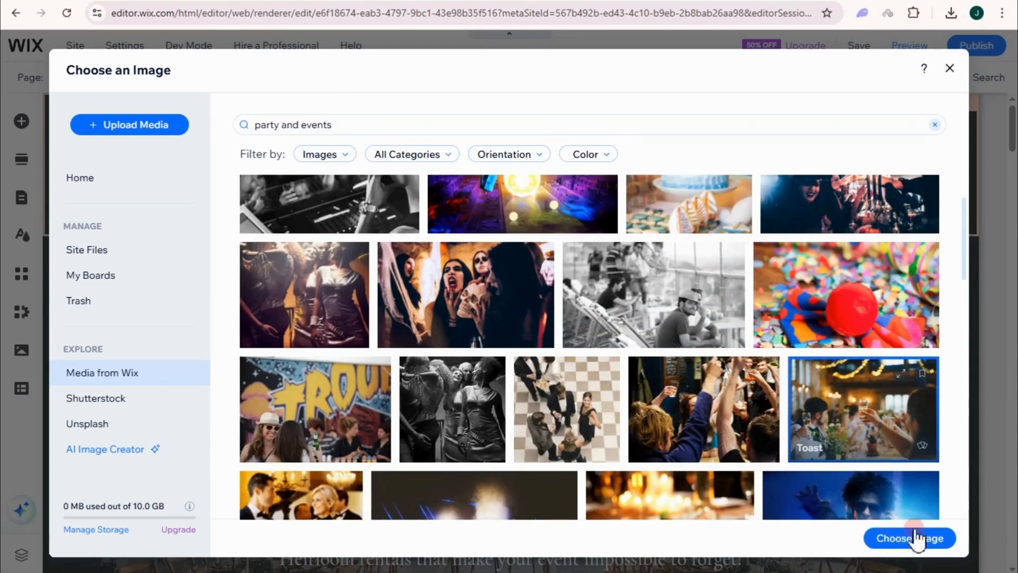
pyautogui.click(923, 539)
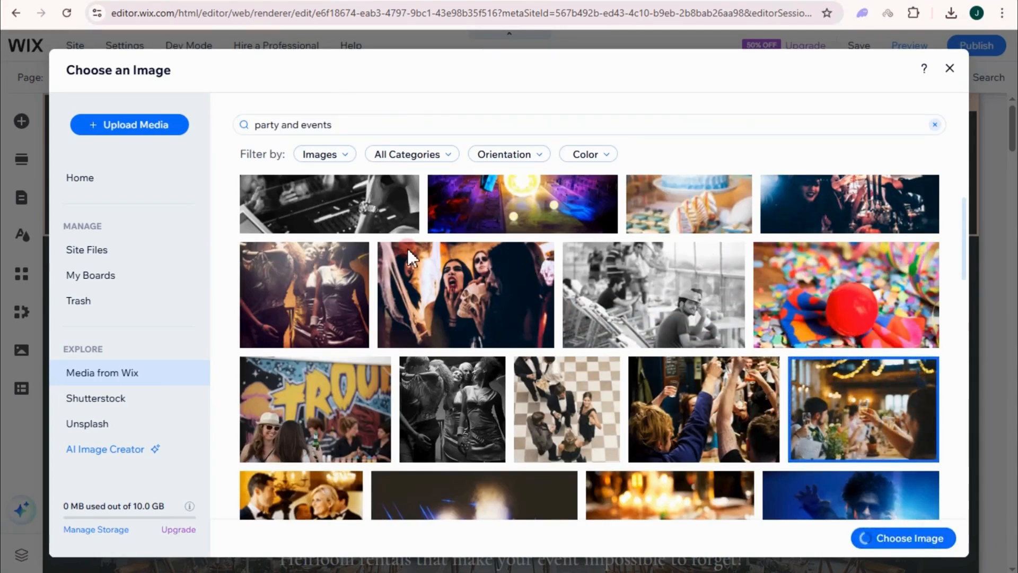
# - Change the welcome section's heading to "Golden Hour Rentals" and move the tagline up closer beneath it
pyautogui.scroll(-3, 614, 374)
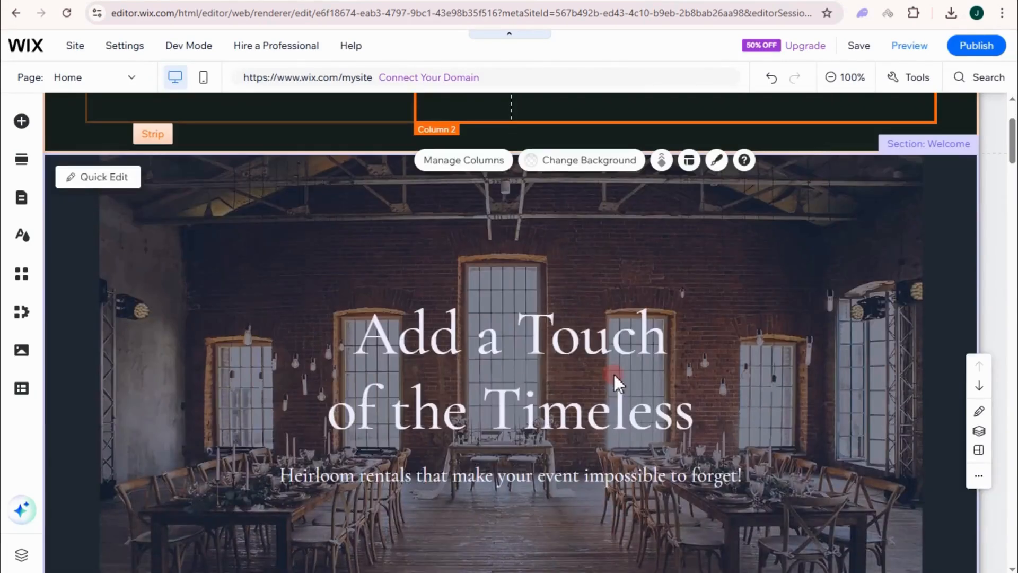
pyautogui.scroll(-1, 560, 280)
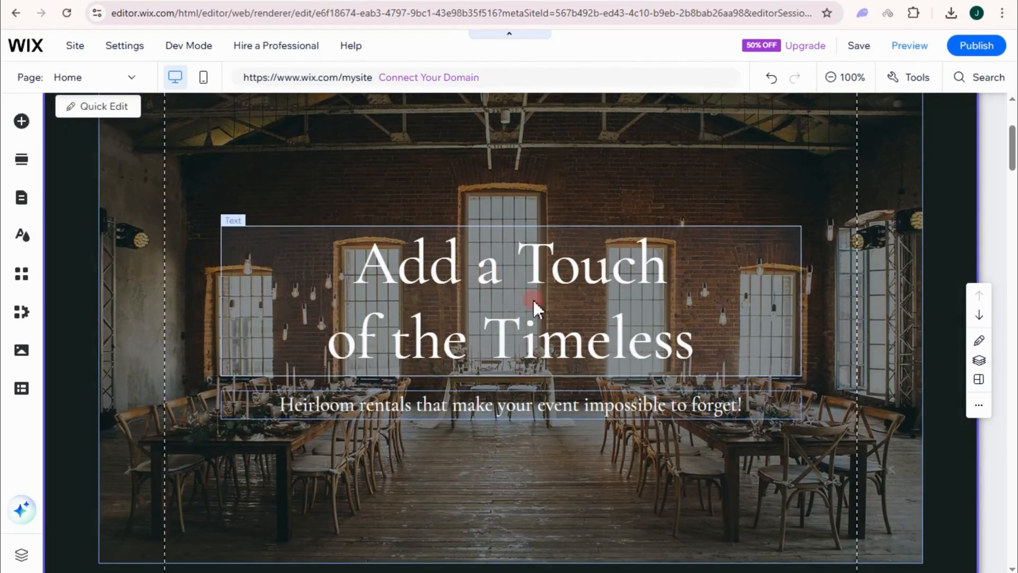
pyautogui.click(514, 298)
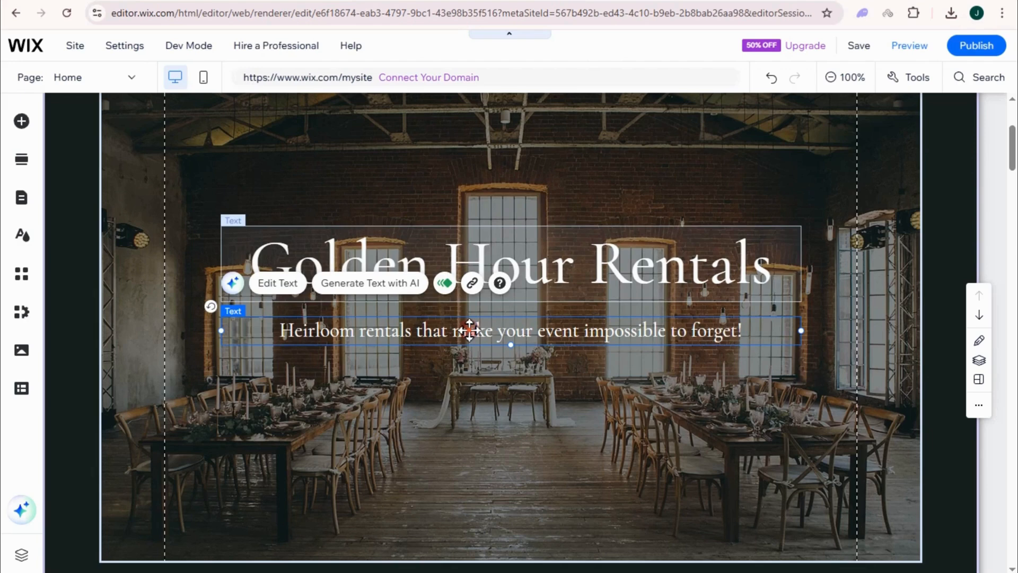
pyautogui.moveTo(469, 330); pyautogui.dragTo(466, 314)
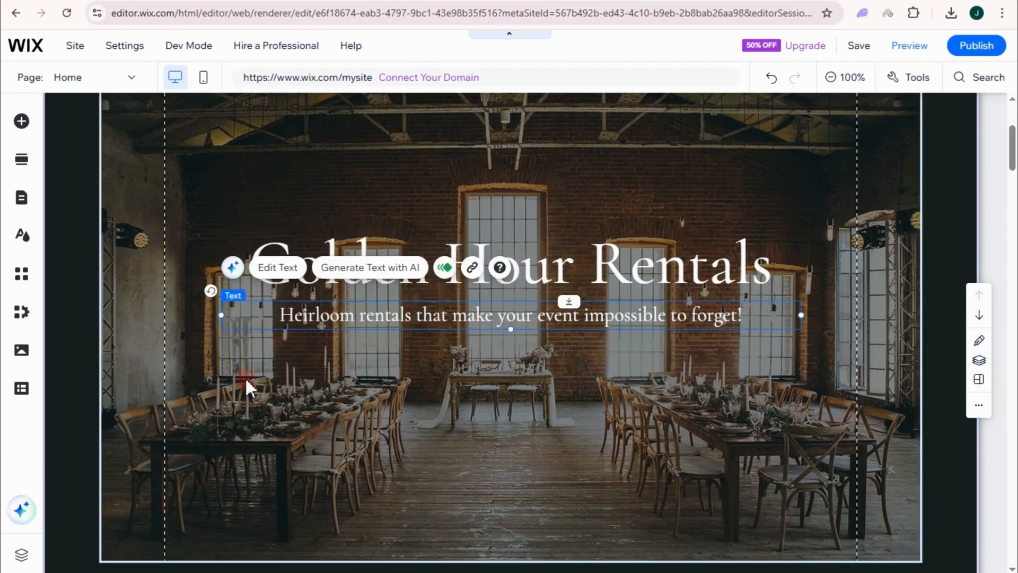
# - Replace the welcome section and strip backgrounds with the photo of an evening courtyard dinner under string lights
pyautogui.click(689, 371)
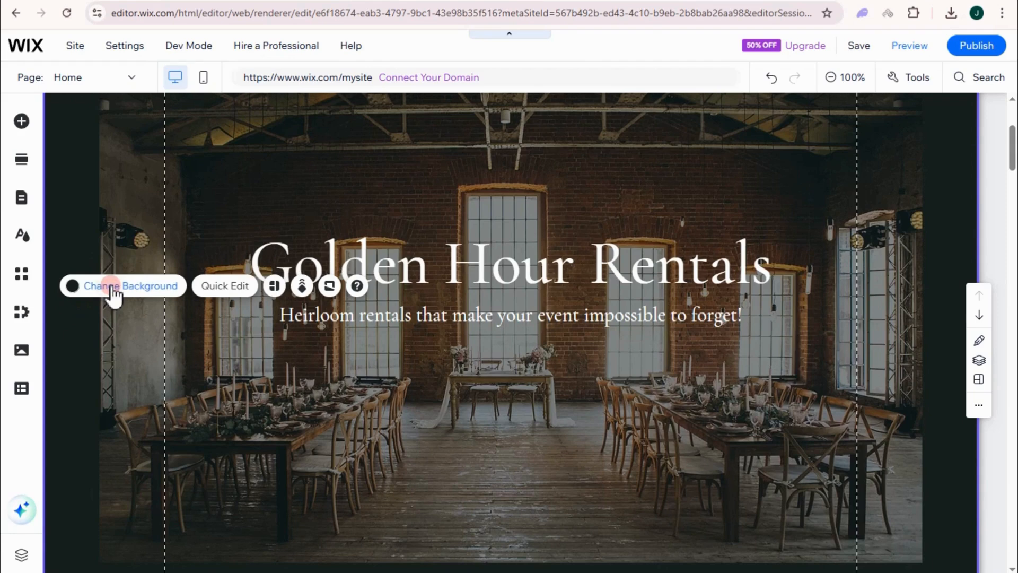
pyautogui.click(111, 286)
pyautogui.click(152, 393)
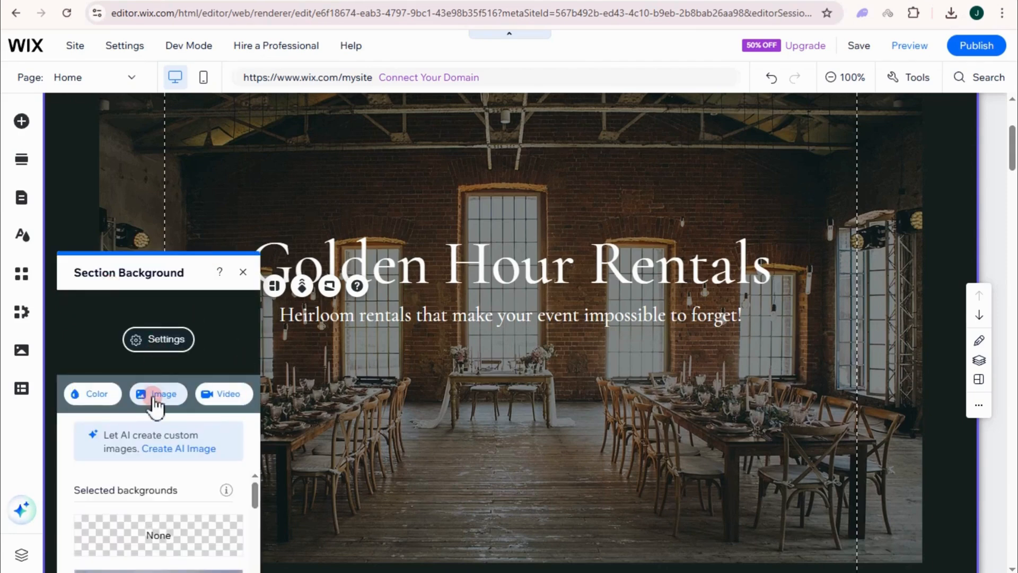
pyautogui.click(154, 403)
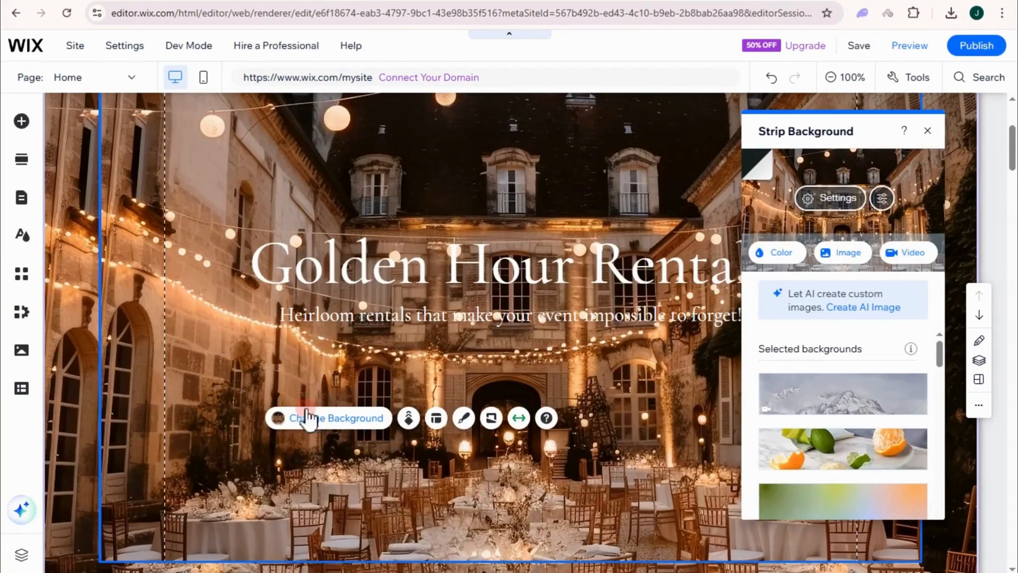
# - Close the strip background settings and look over "The Story of V" section of the home page
pyautogui.scroll(-2, 512, 431)
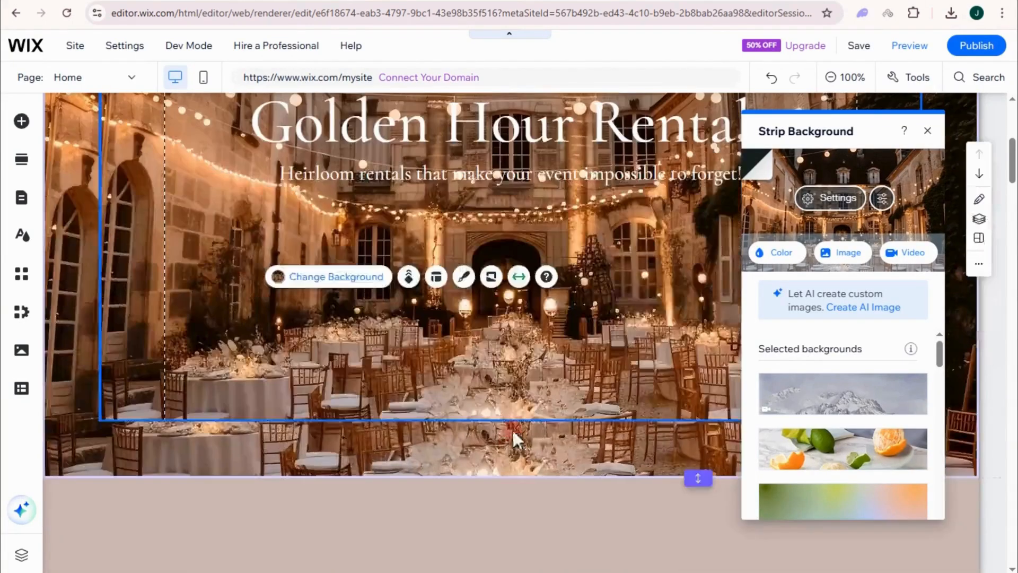
pyautogui.scroll(-3, 436, 447)
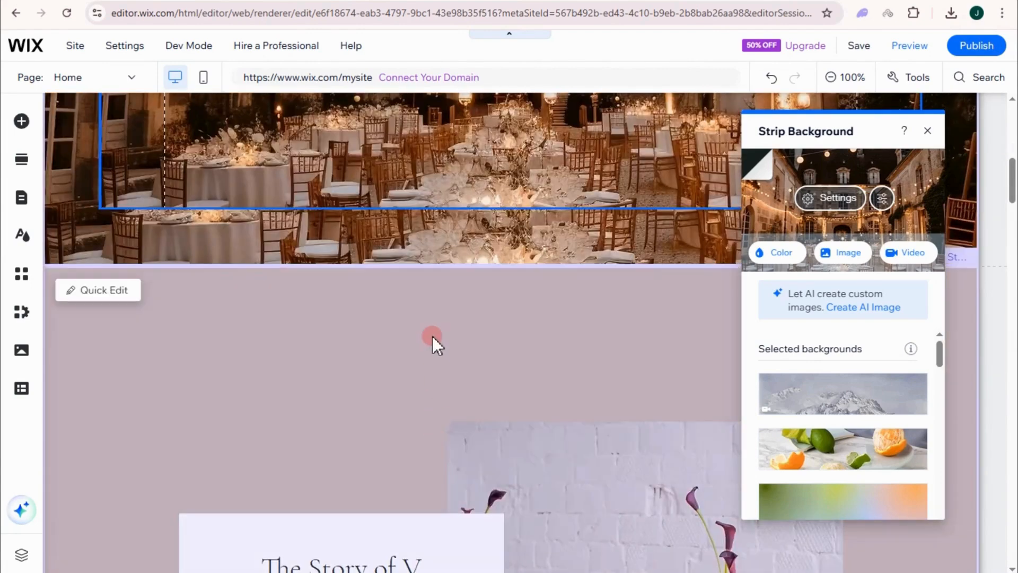
pyautogui.scroll(-6, 449, 402)
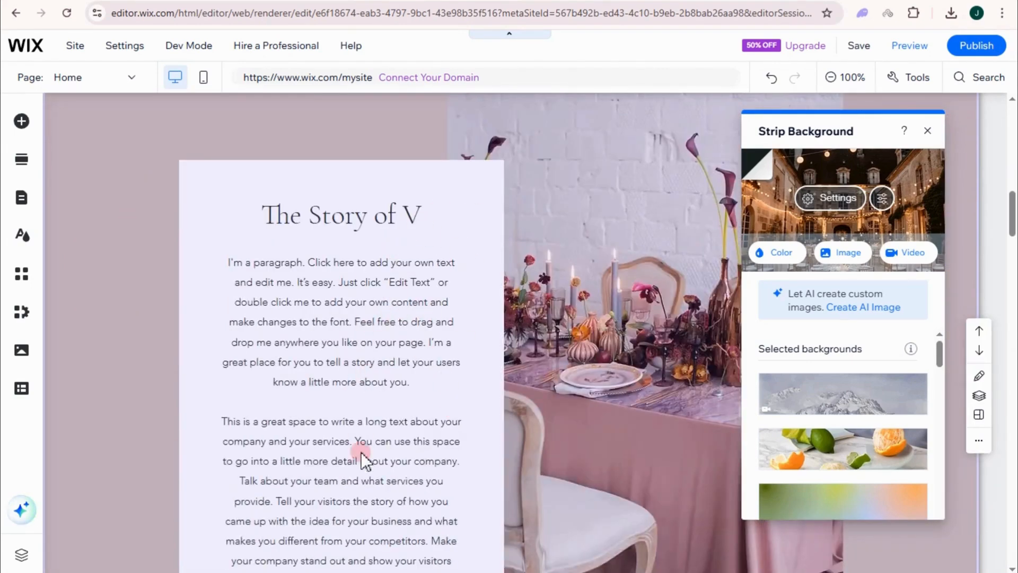
pyautogui.click(593, 322)
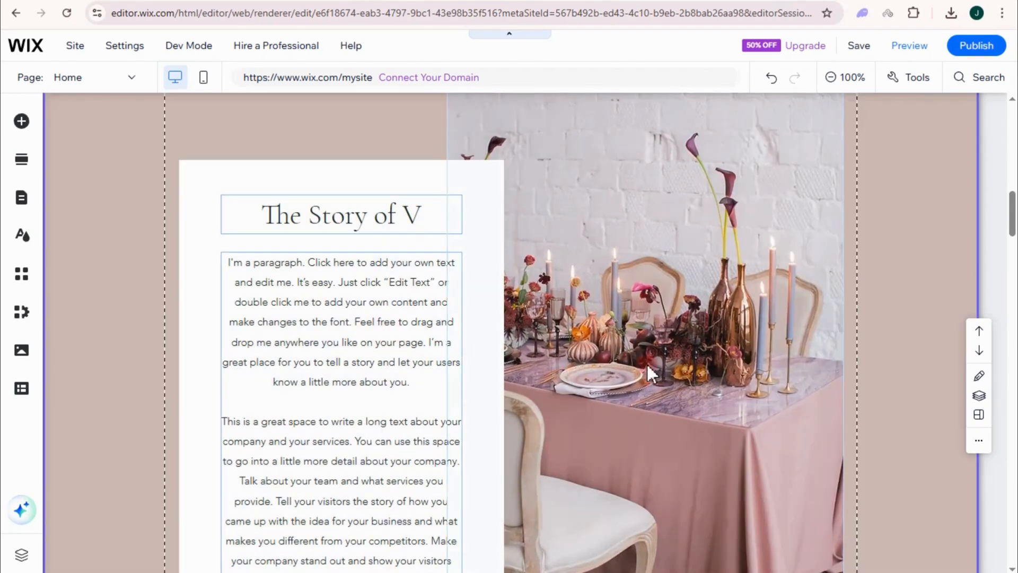
pyautogui.scroll(-5, 642, 401)
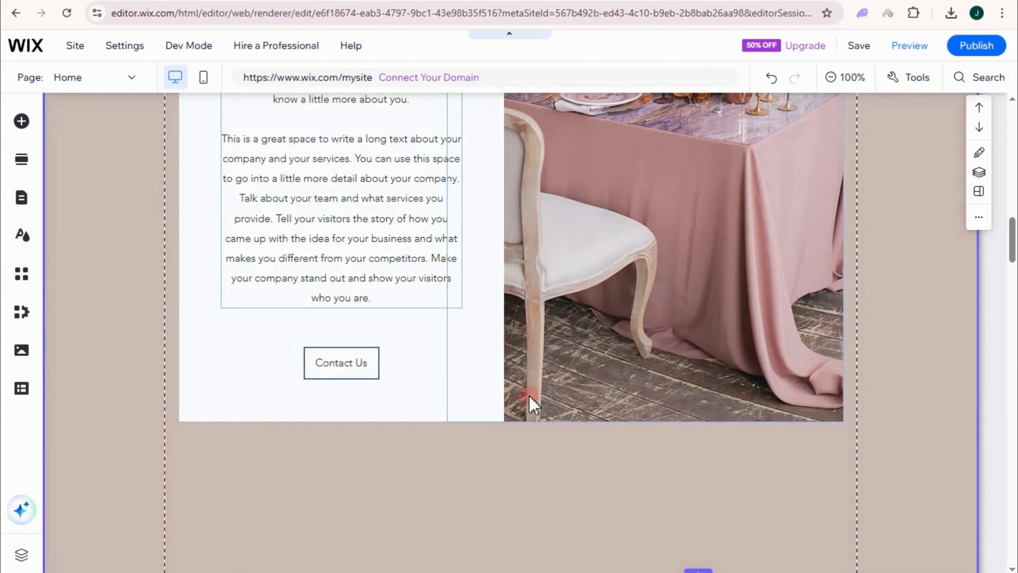
# - Add a blank section to the home page directly below The Story of V section
pyautogui.scroll(-4, 526, 494)
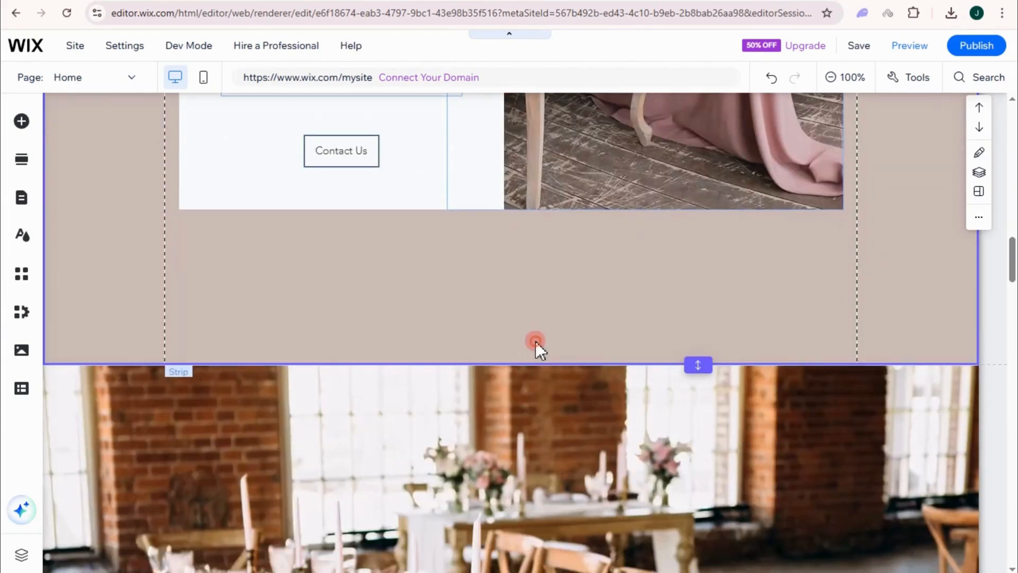
pyautogui.click(530, 347)
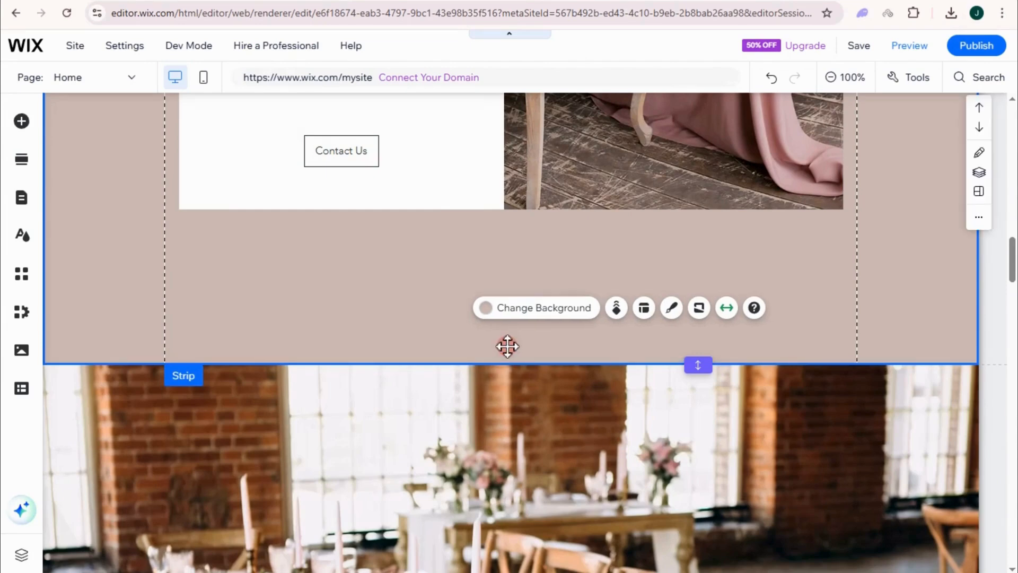
pyautogui.scroll(-3, 527, 361)
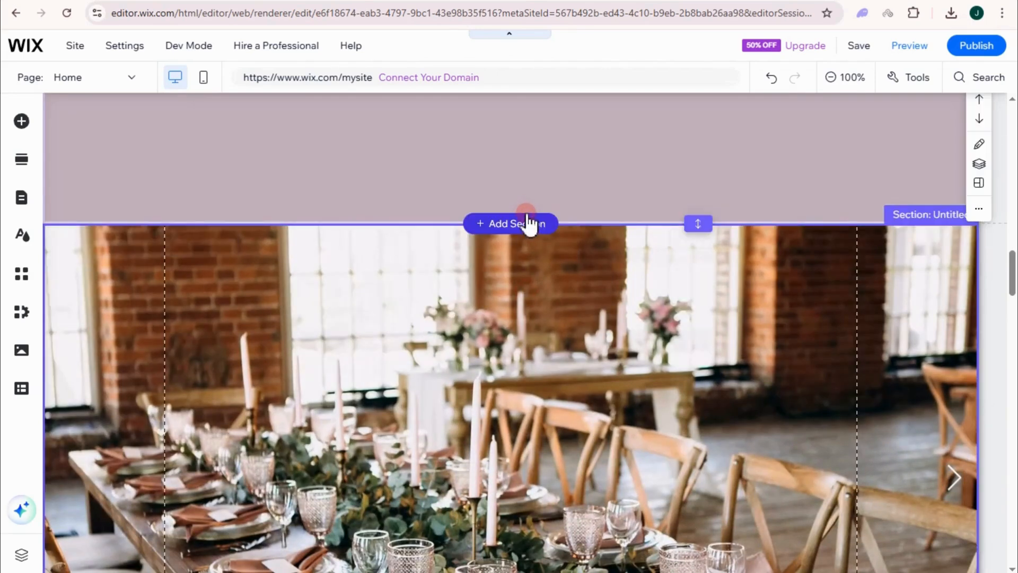
pyautogui.click(528, 222)
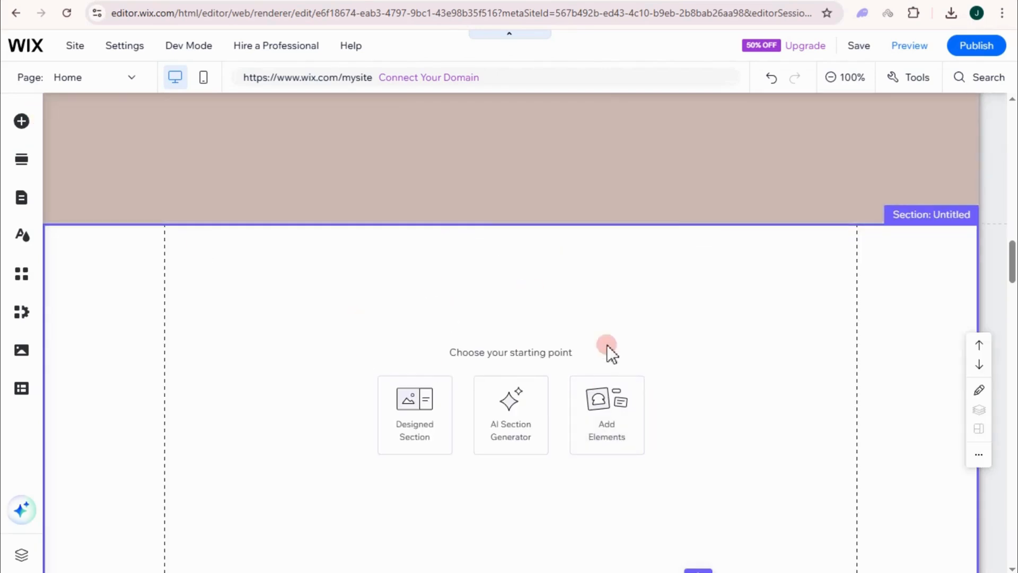
# - Look through the text, image, button, menu and video categories of elements that can be added to the page
pyautogui.click(22, 121)
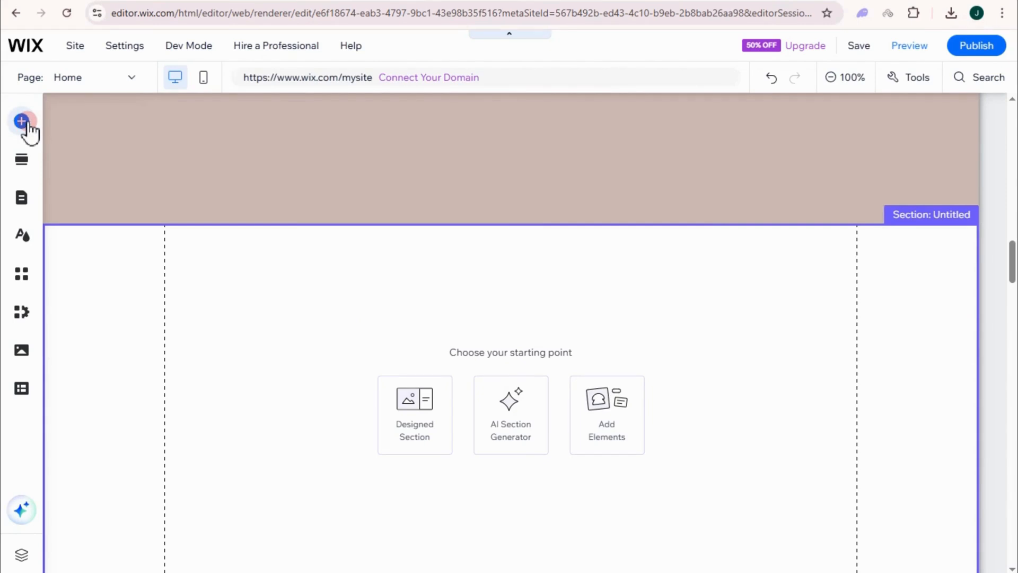
pyautogui.click(91, 148)
pyautogui.click(84, 169)
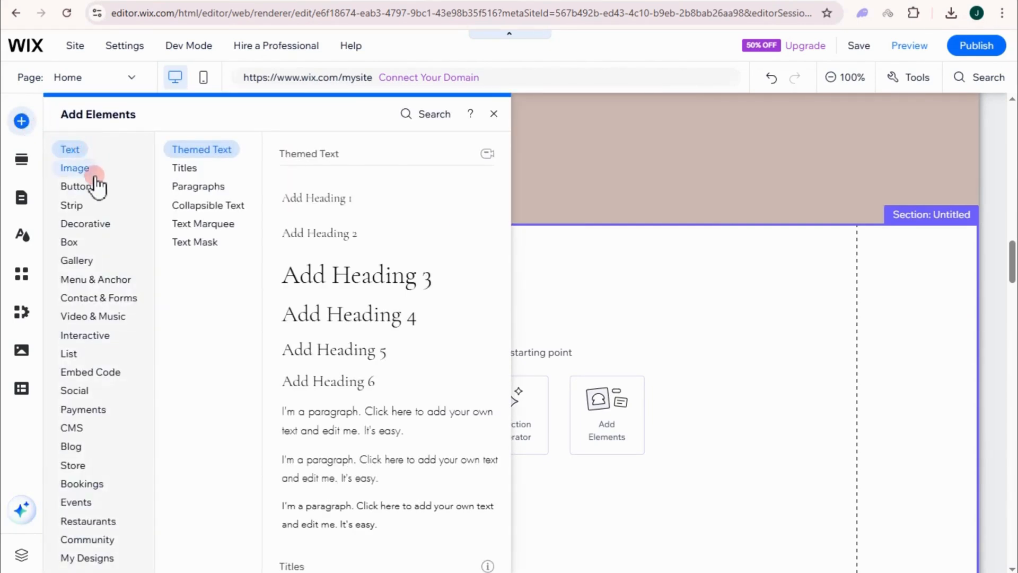
pyautogui.click(83, 188)
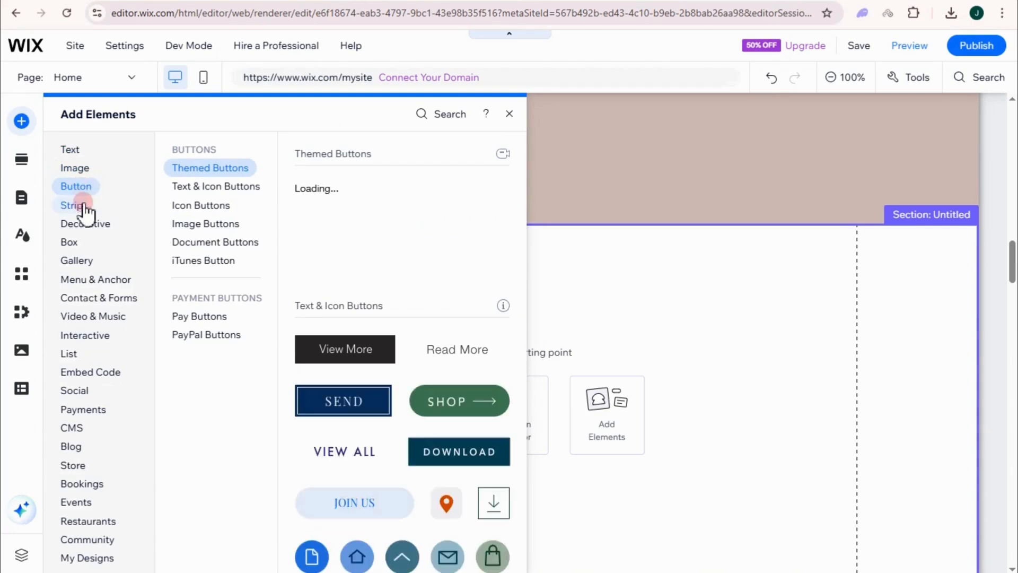
pyautogui.click(78, 260)
pyautogui.click(84, 284)
pyautogui.click(84, 316)
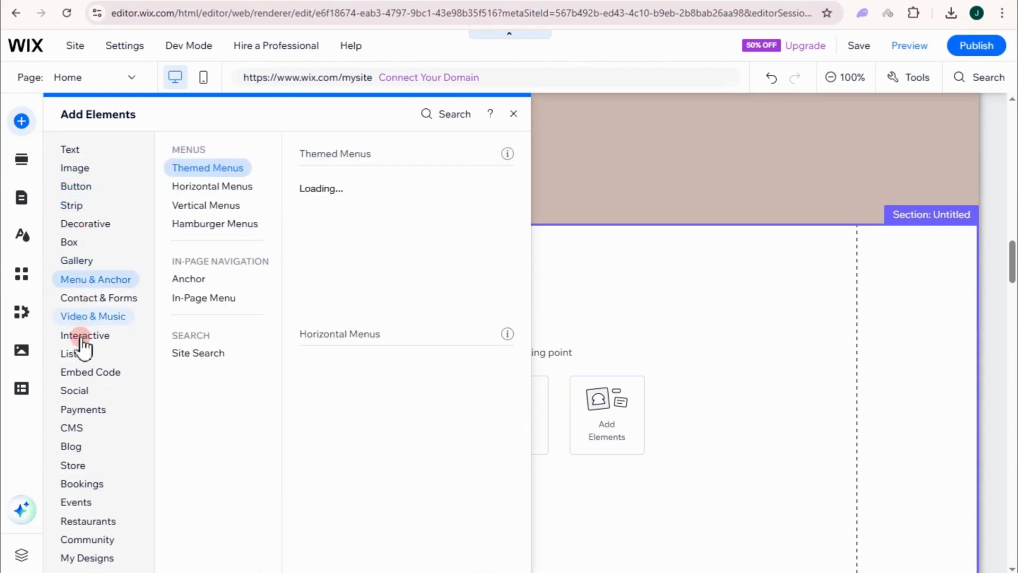
pyautogui.click(123, 298)
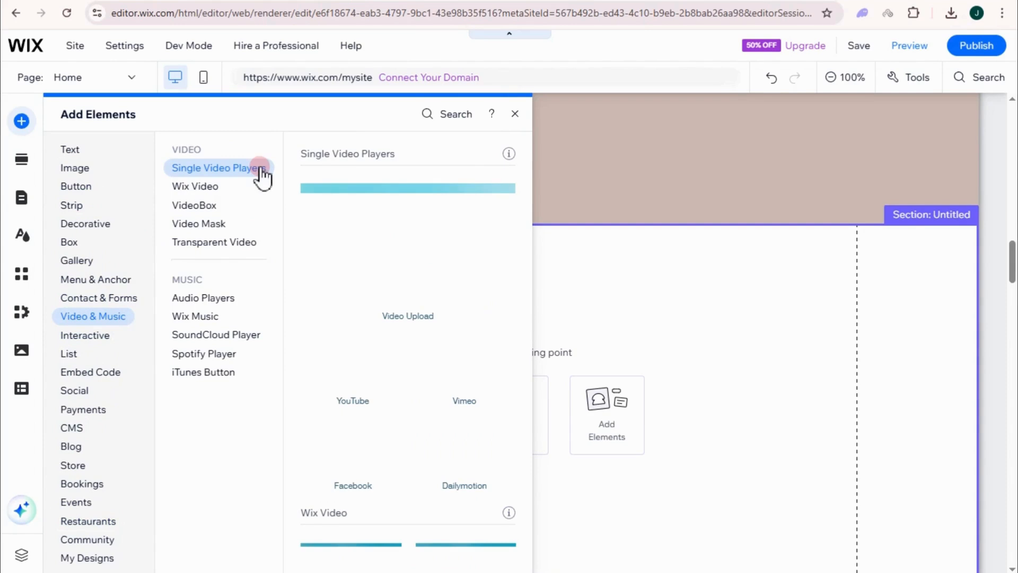
# - Place a Slider (spheres) gallery from the slider galleries in the new blank section
pyautogui.click(88, 260)
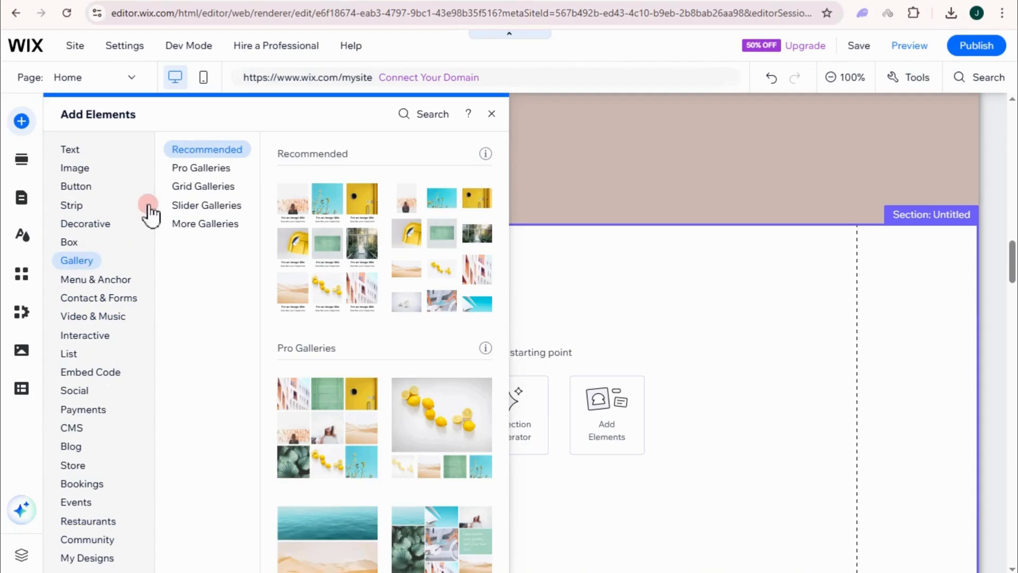
pyautogui.click(200, 169)
pyautogui.click(205, 207)
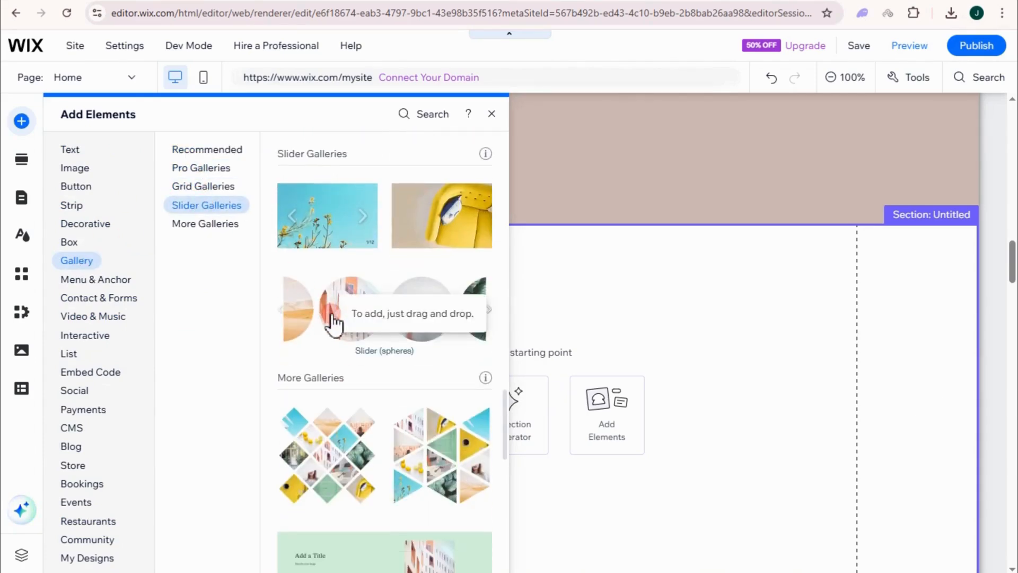
pyautogui.moveTo(333, 321); pyautogui.dragTo(588, 284)
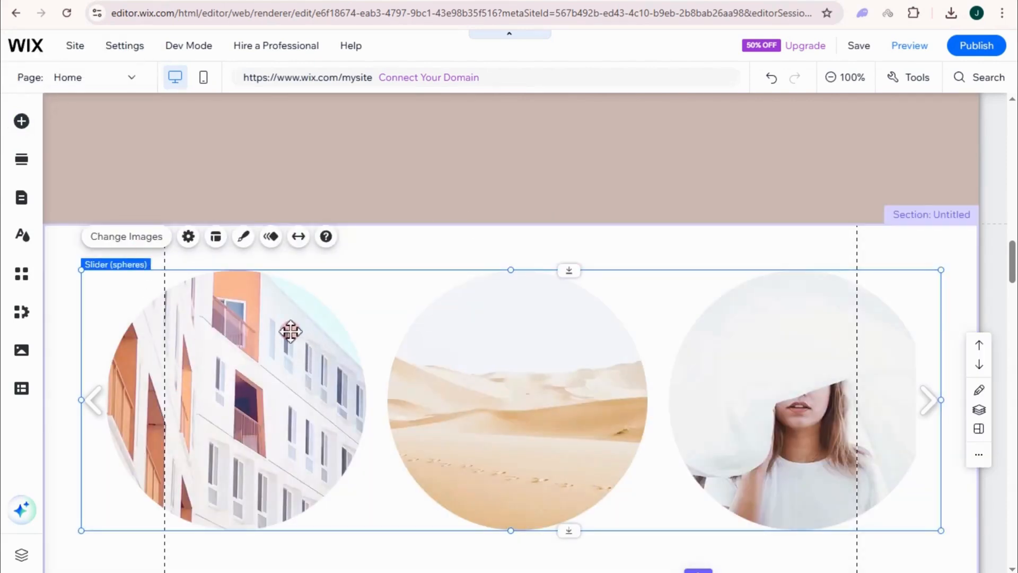
pyautogui.press('F11')
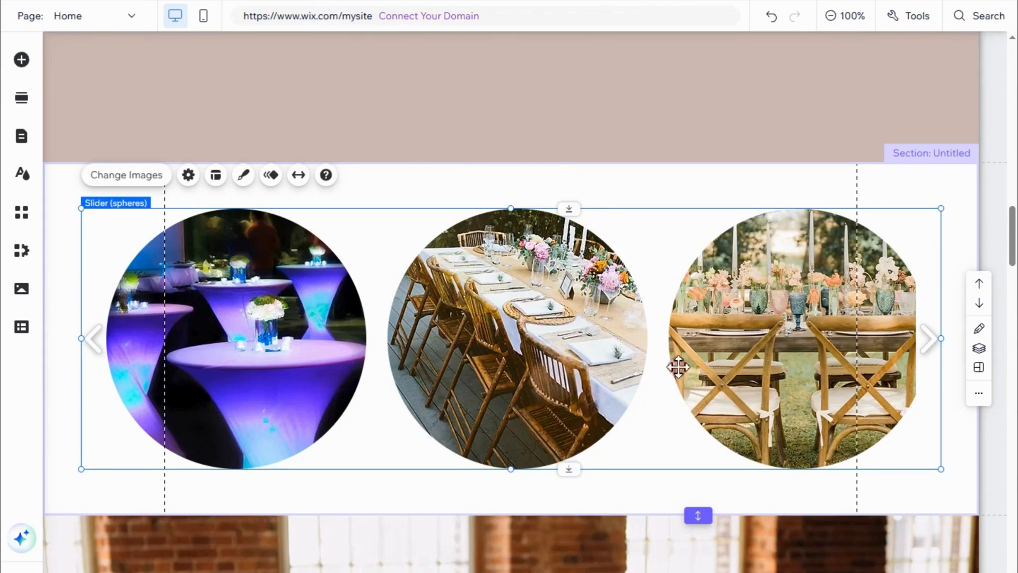
# - Delete the section with the brick-walled banquet hall photo below the spheres gallery
pyautogui.scroll(-4, 678, 366)
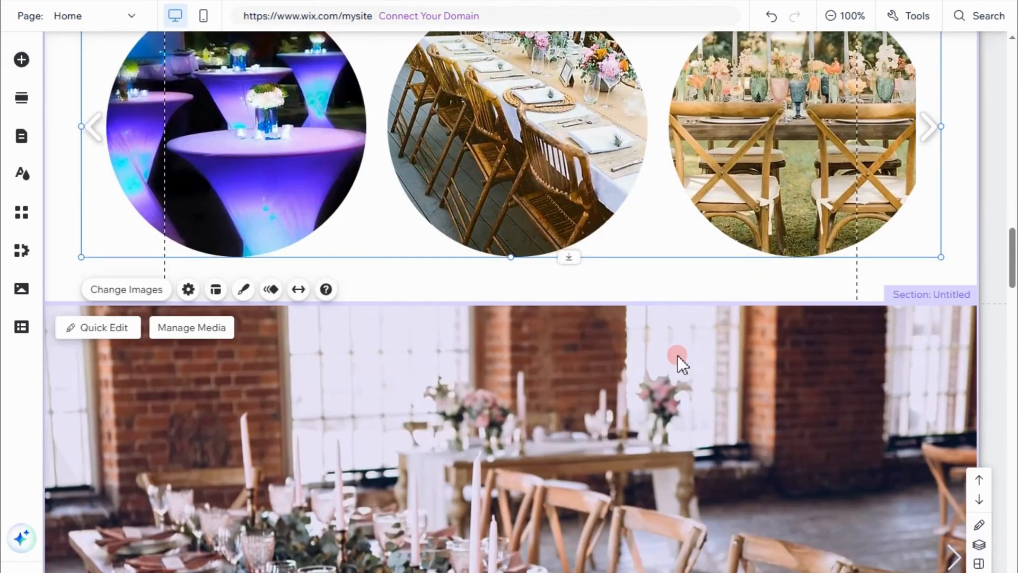
pyautogui.click(677, 355)
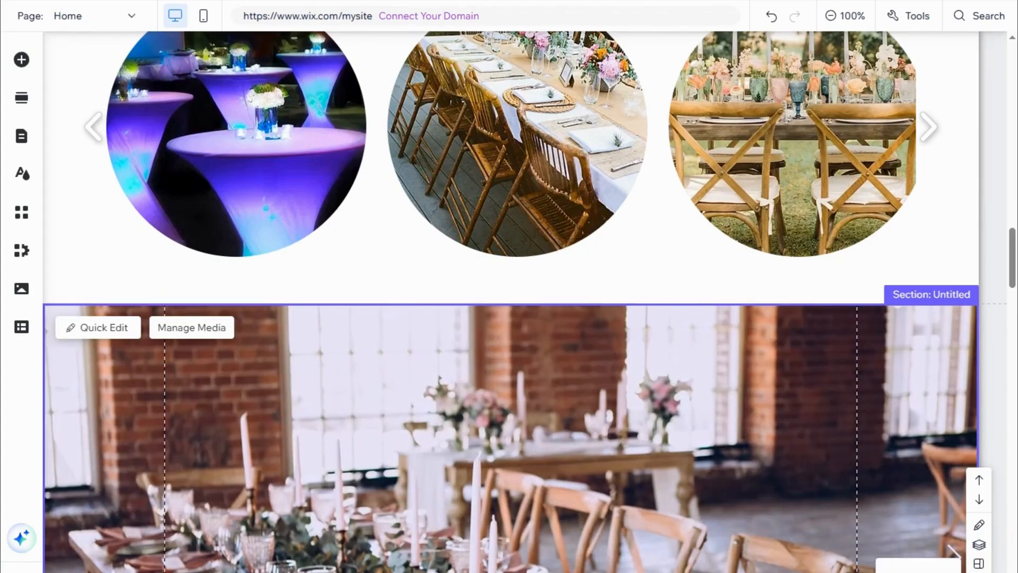
pyautogui.rightClick(816, 205)
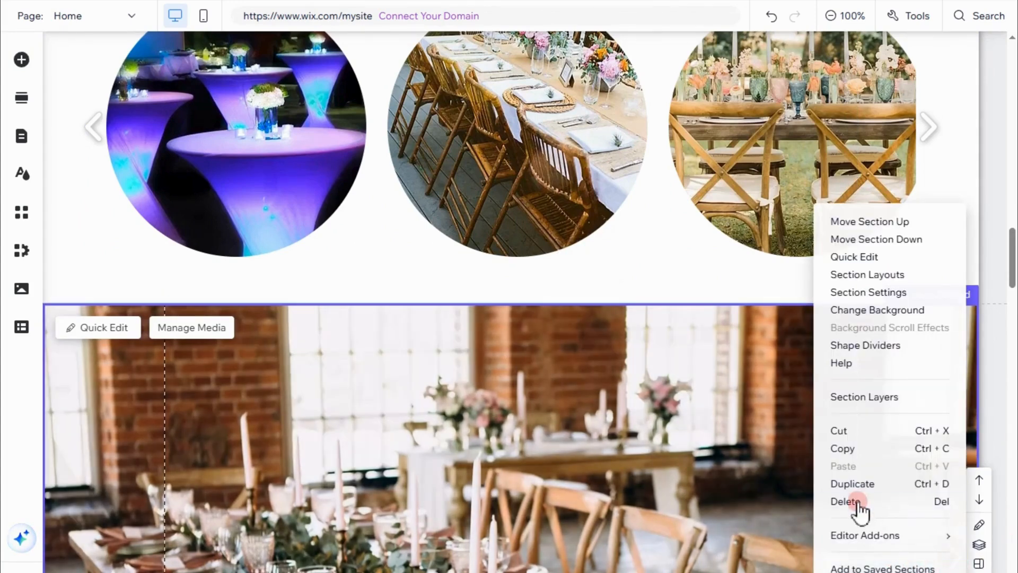
pyautogui.click(859, 503)
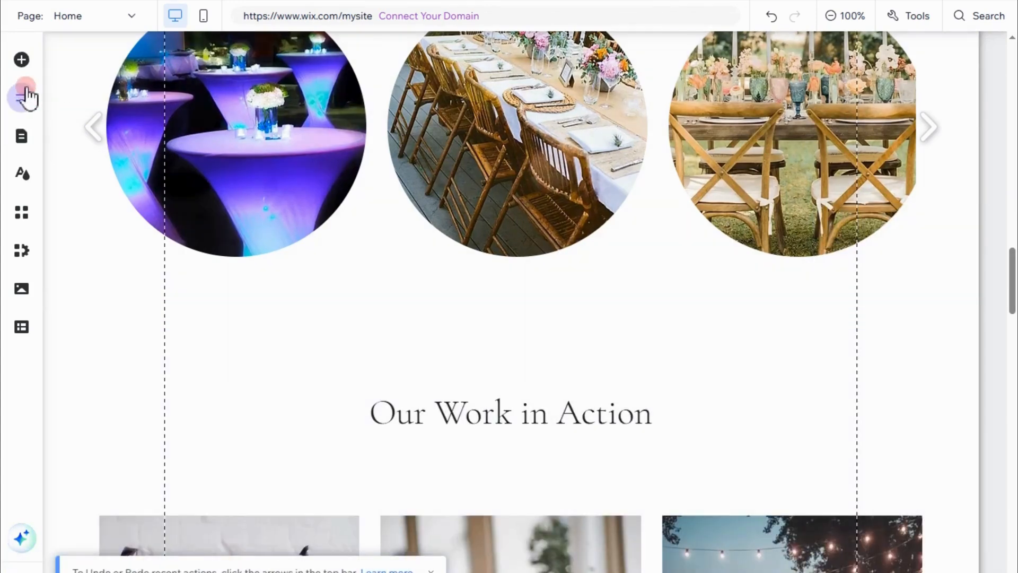
# - Add the predesigned Get in Touch contact section with a message form to the home page, below the welcome section
pyautogui.click(24, 100)
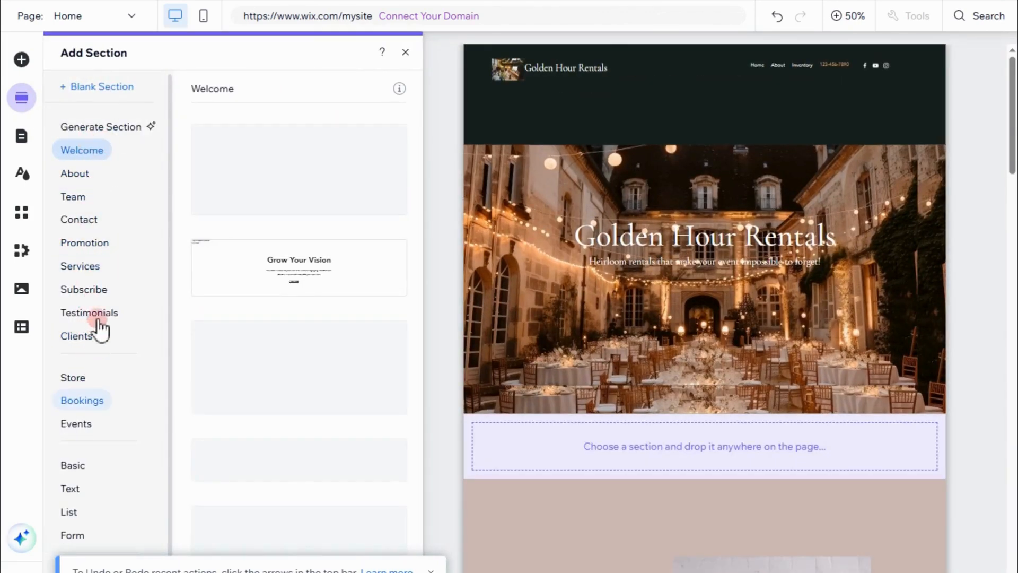
pyautogui.click(99, 226)
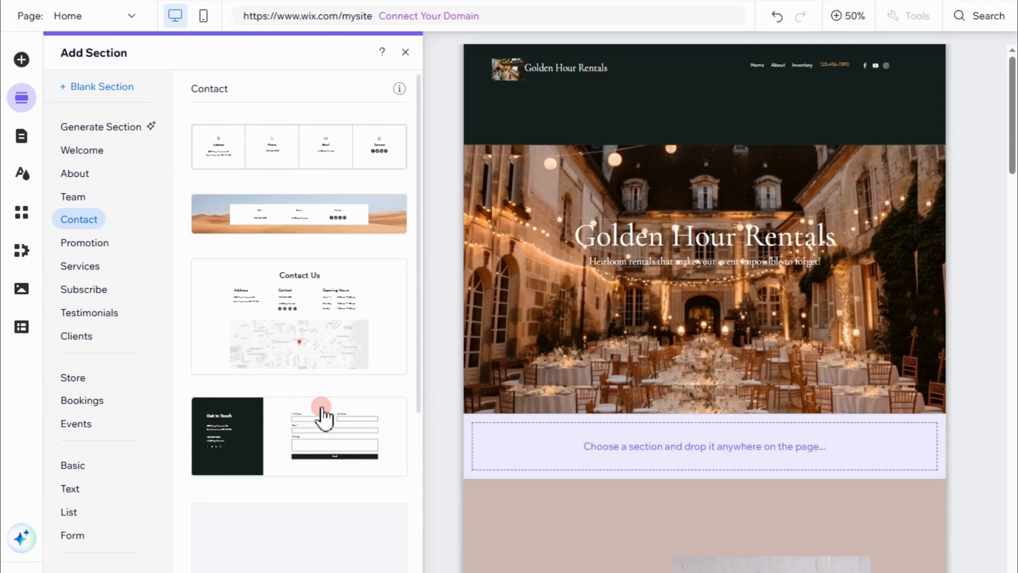
pyautogui.click(271, 427)
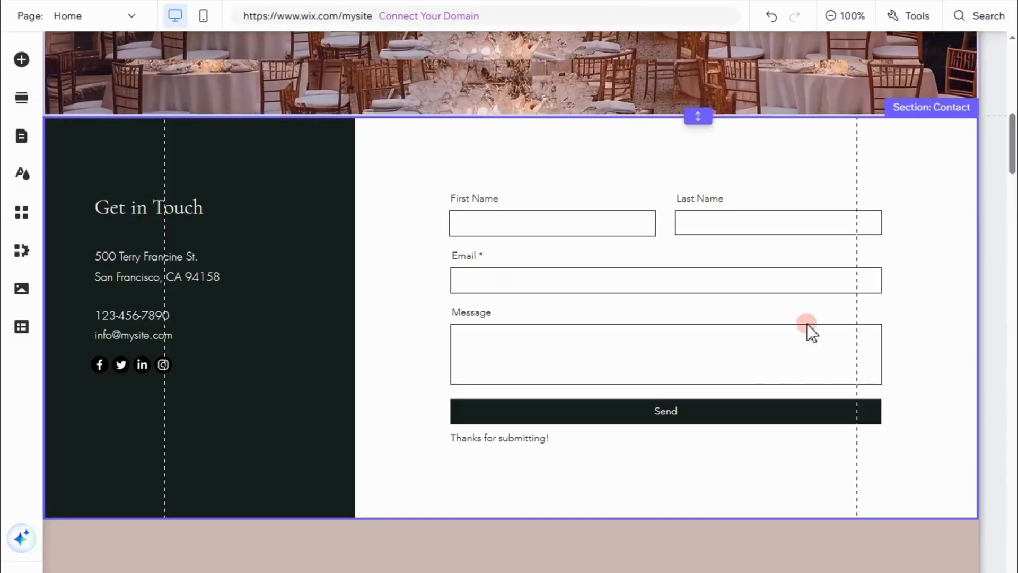
# - Examine the contact section's heading, address, phone, email, social bar and form fields
pyautogui.click(329, 296)
pyautogui.click(125, 221)
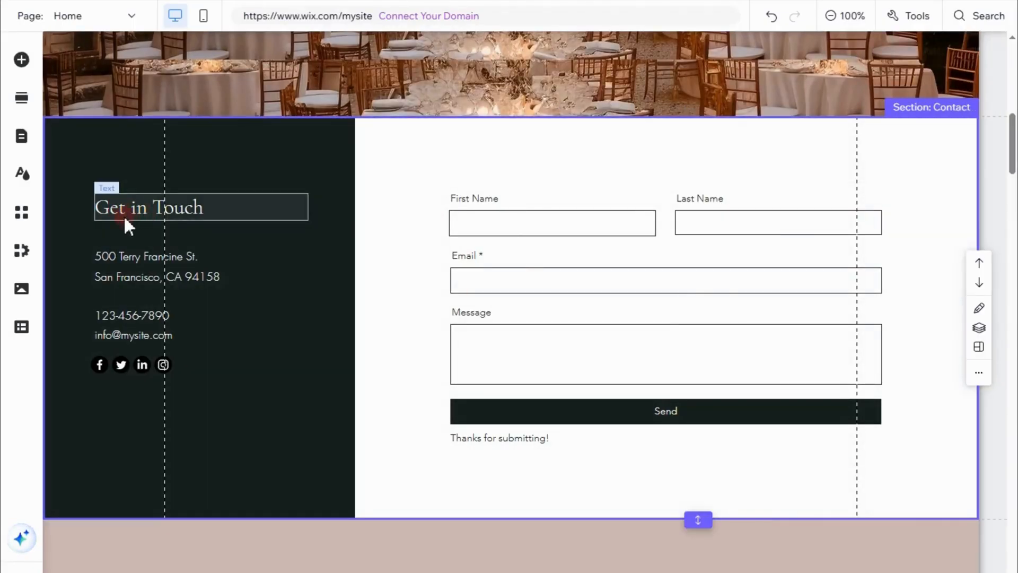
pyautogui.click(130, 257)
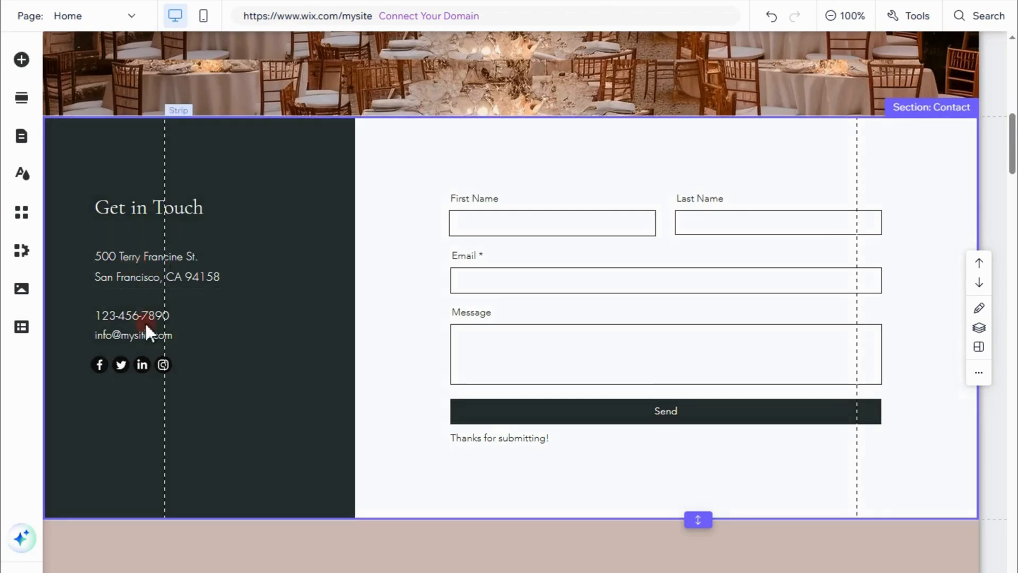
pyautogui.click(135, 316)
pyautogui.click(149, 334)
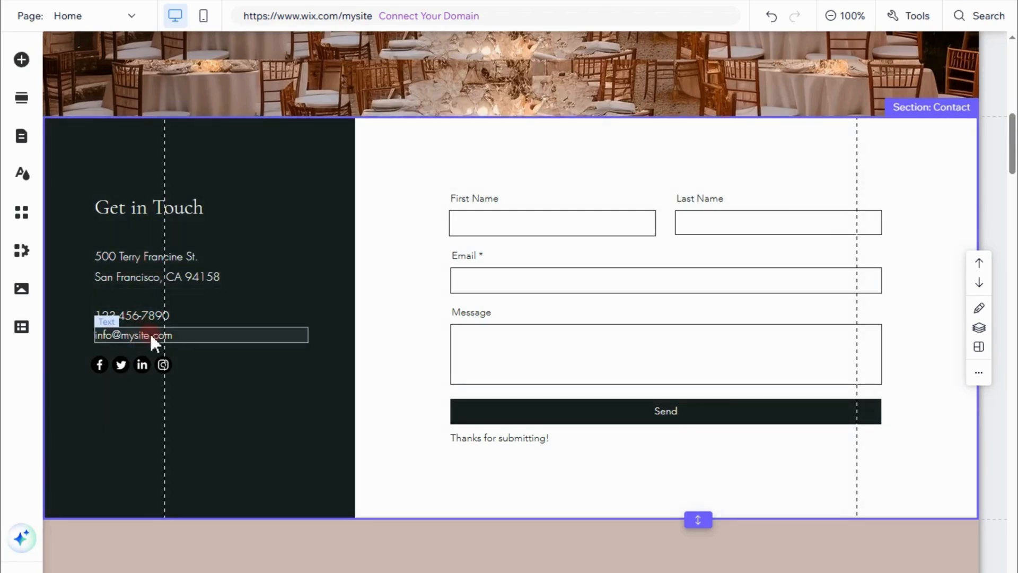
pyautogui.click(139, 364)
pyautogui.click(96, 362)
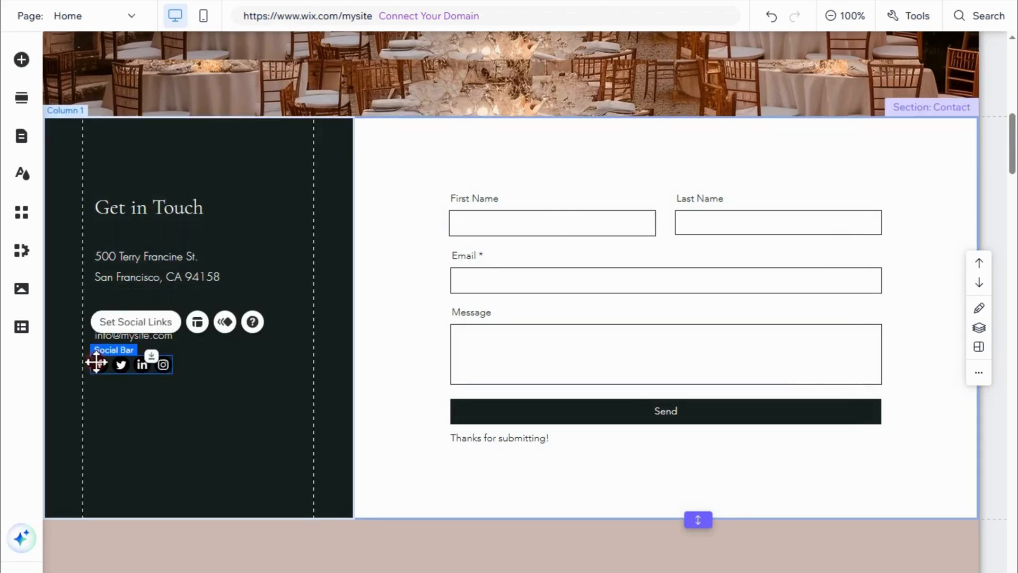
pyautogui.click(117, 335)
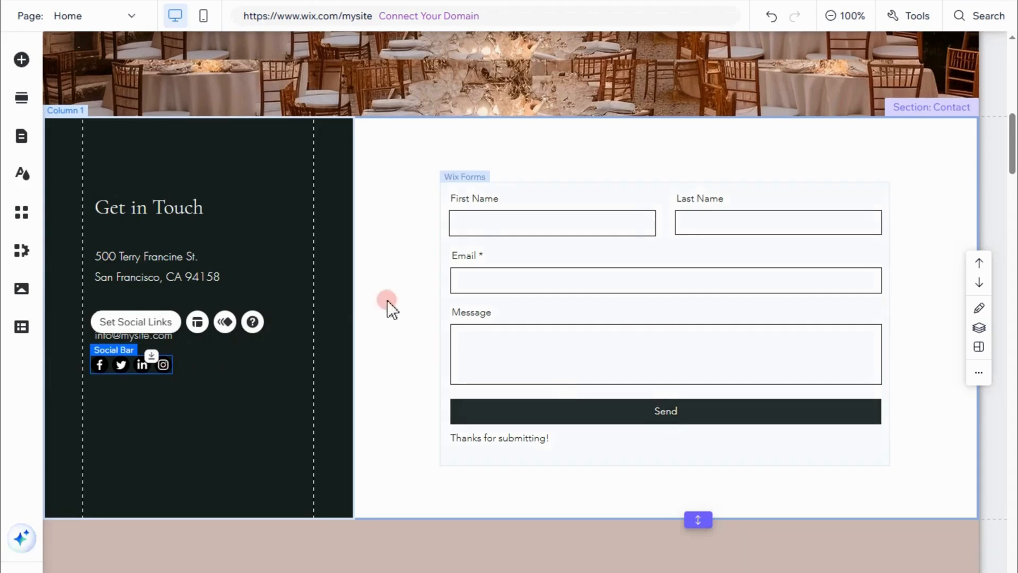
pyautogui.scroll(-5, 387, 307)
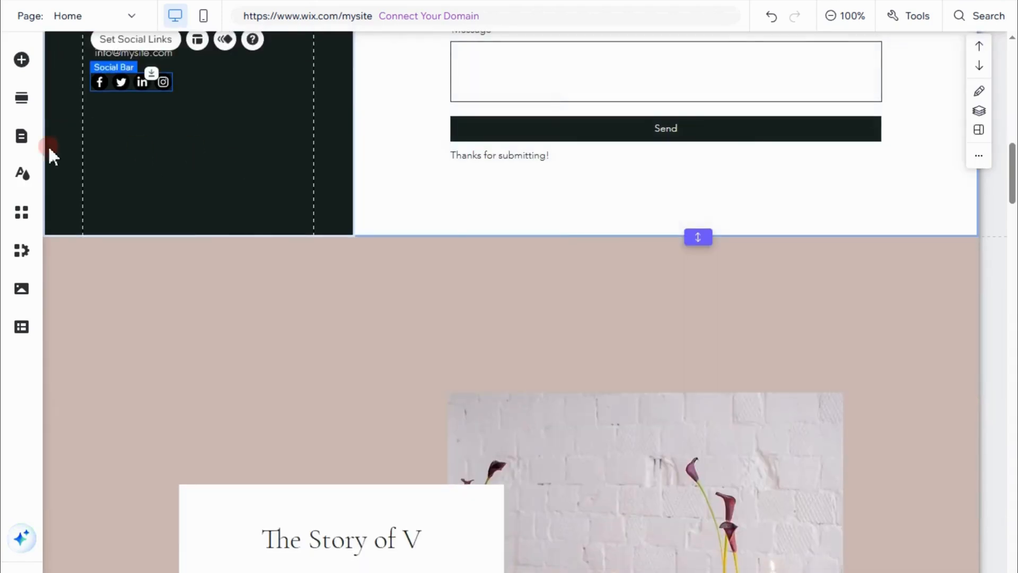
# - Reorder the site menu so that Inventory sits between Home and About
pyautogui.click(22, 140)
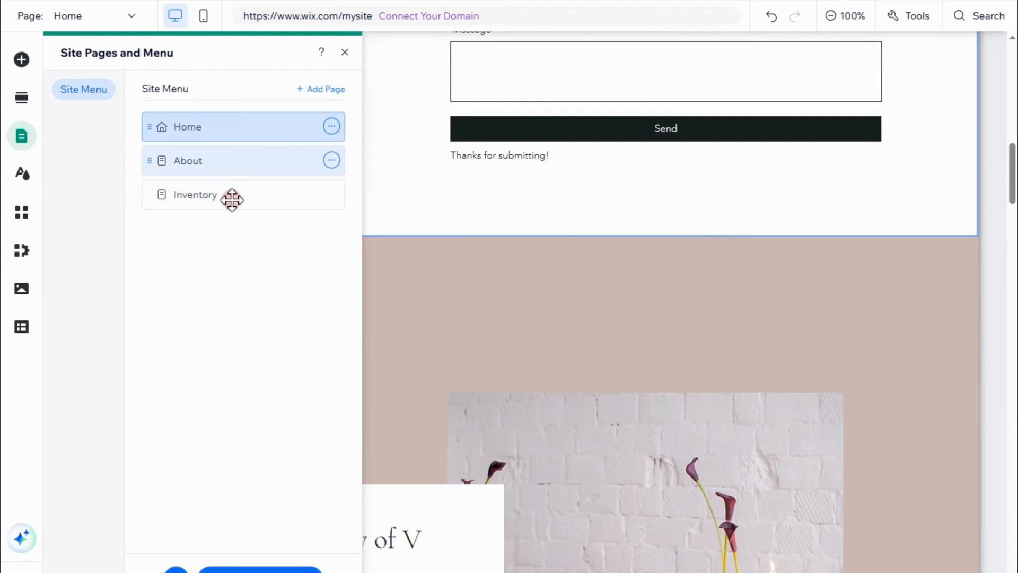
pyautogui.moveTo(231, 205); pyautogui.dragTo(225, 125)
pyautogui.click(224, 120)
pyautogui.click(289, 569)
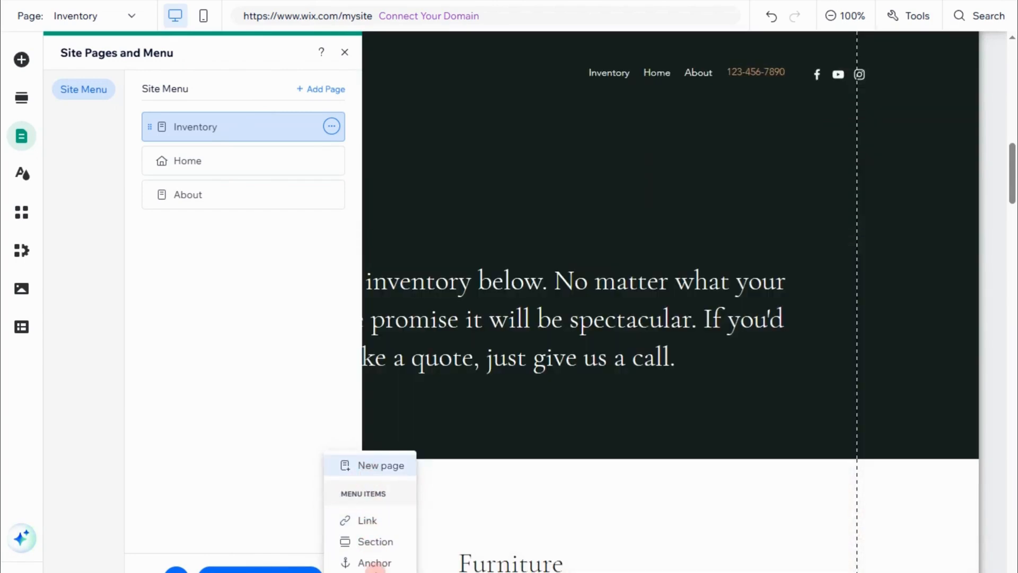
pyautogui.hotkey('ctrl', 'z')
pyautogui.hotkey('ctrl', 'z')
pyautogui.hotkey('ctrl', 'z')
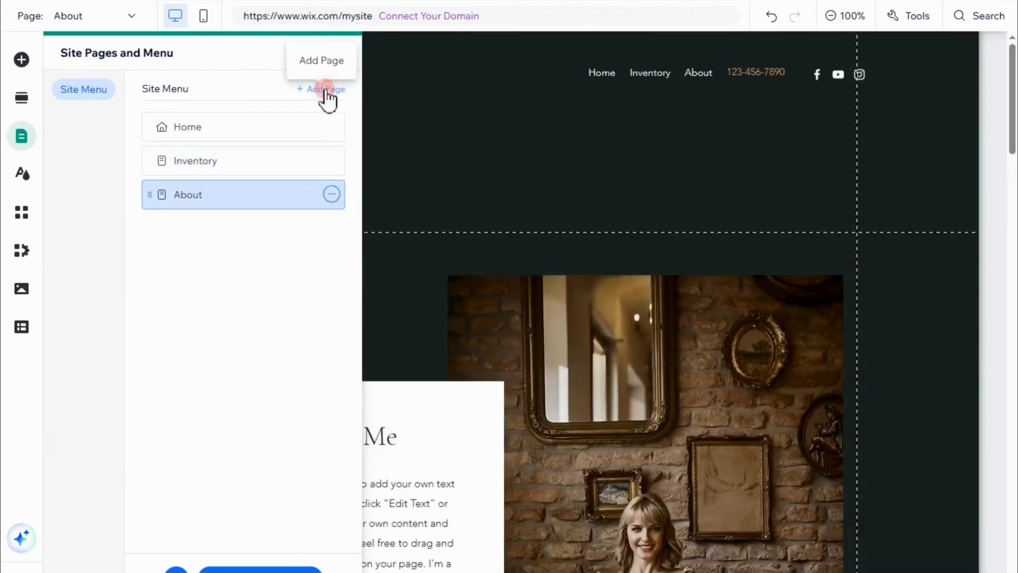
# - Add a predesigned Services page with the Our Services heading to the site
pyautogui.click(324, 89)
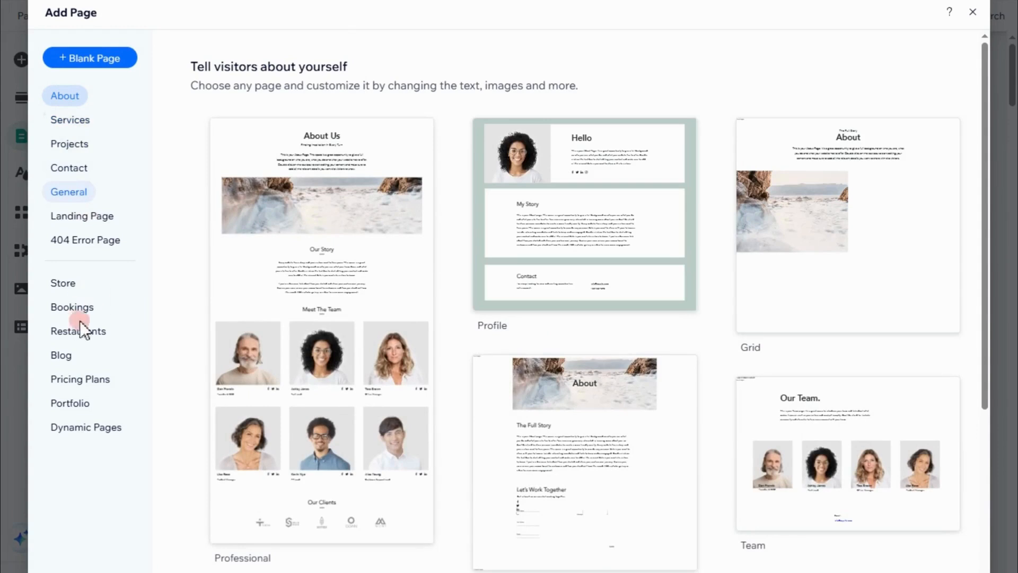
pyautogui.click(69, 124)
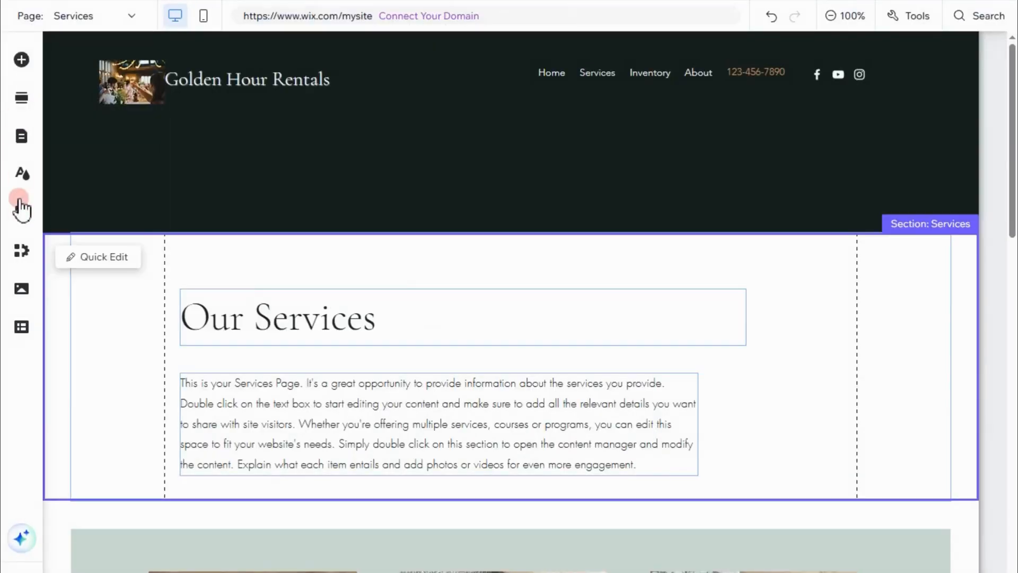
# - Change the site color theme's second accent color to the burnt orange #BB5641
pyautogui.click(24, 180)
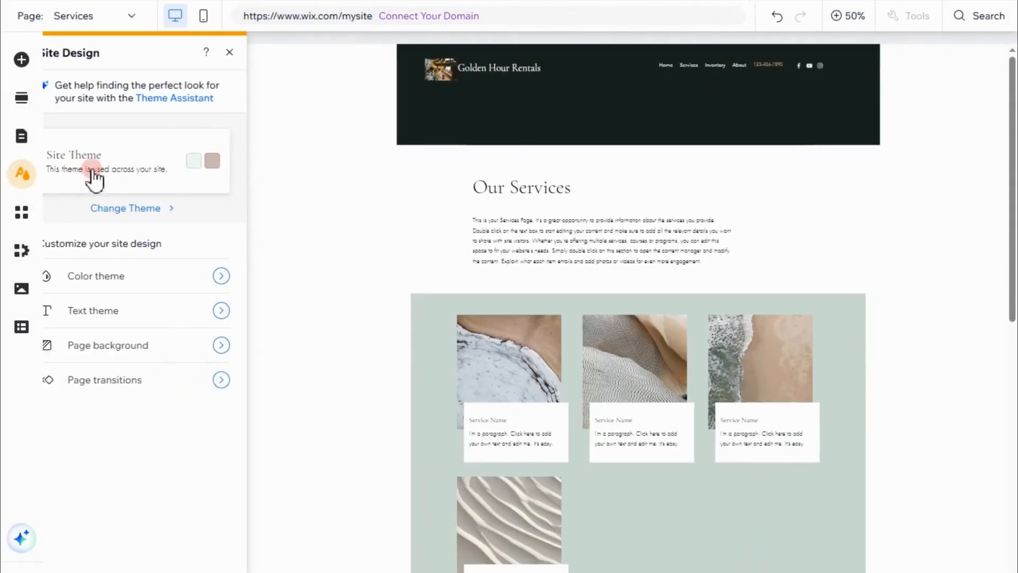
pyautogui.click(162, 276)
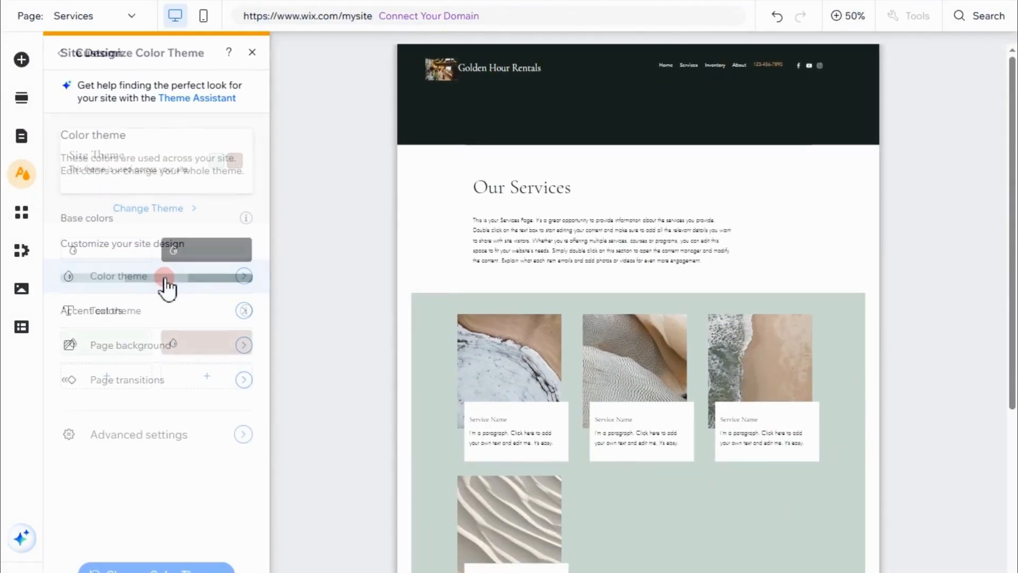
pyautogui.click(221, 347)
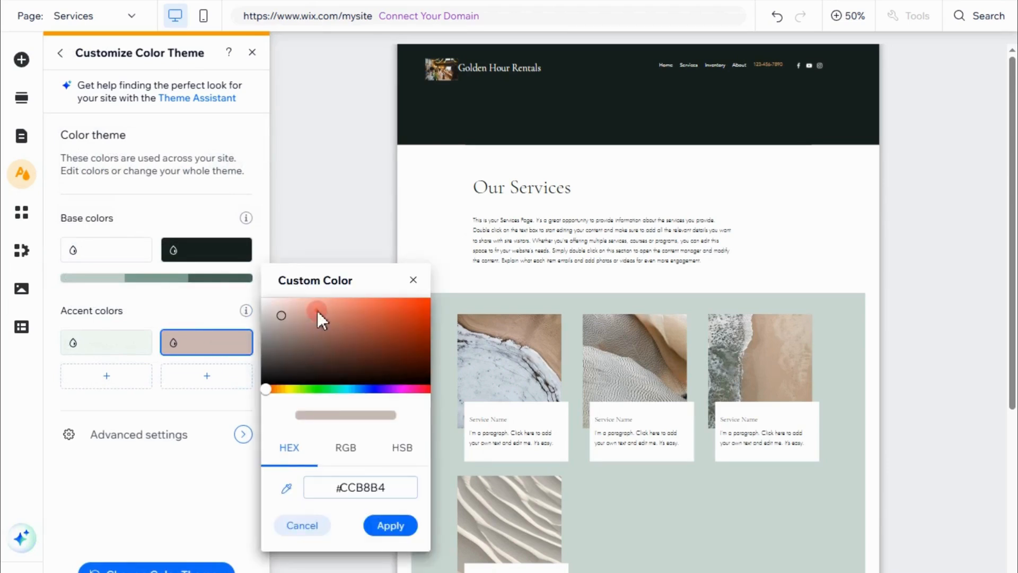
pyautogui.moveTo(317, 311); pyautogui.dragTo(371, 321)
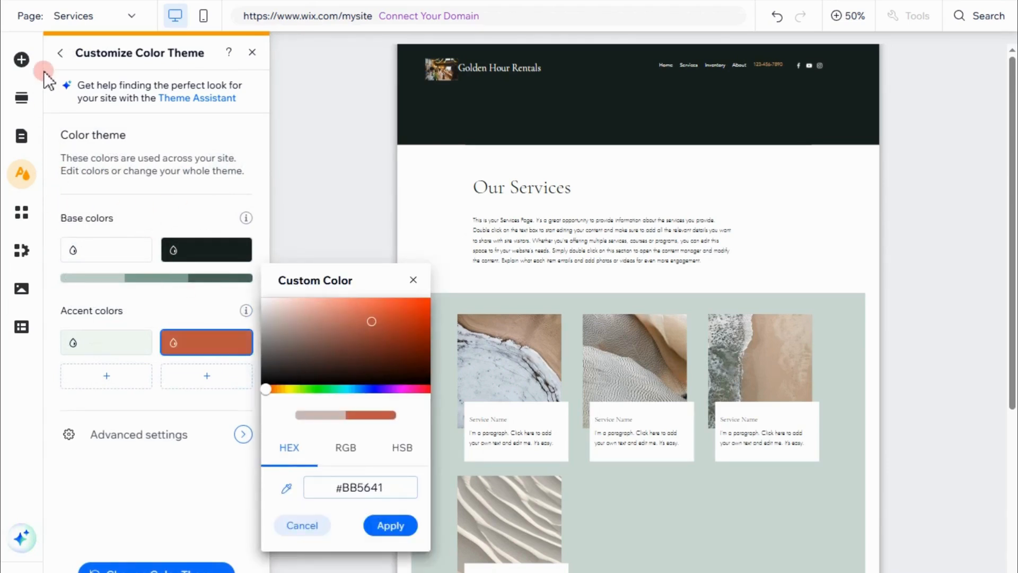
pyautogui.click(61, 53)
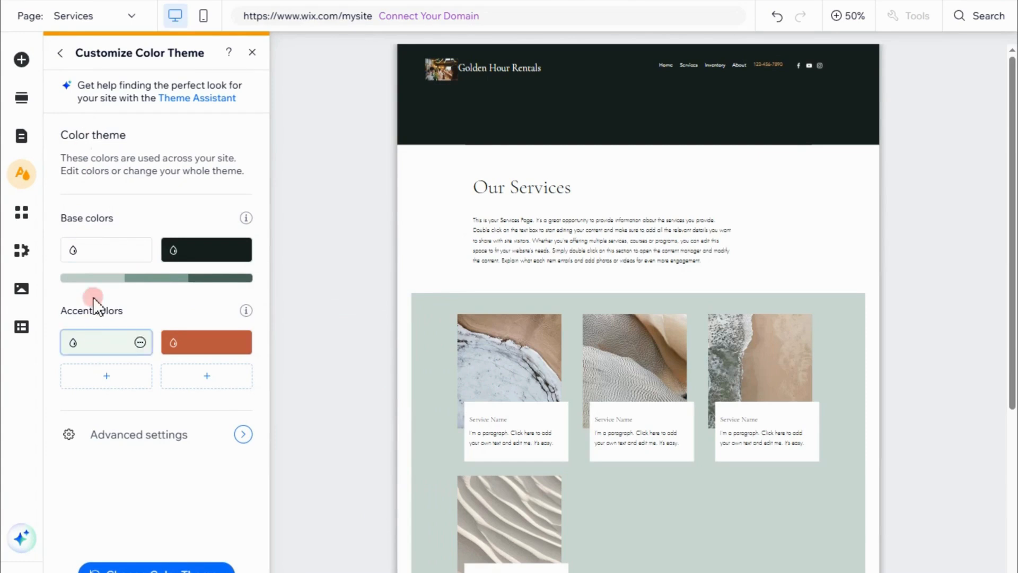
pyautogui.click(60, 54)
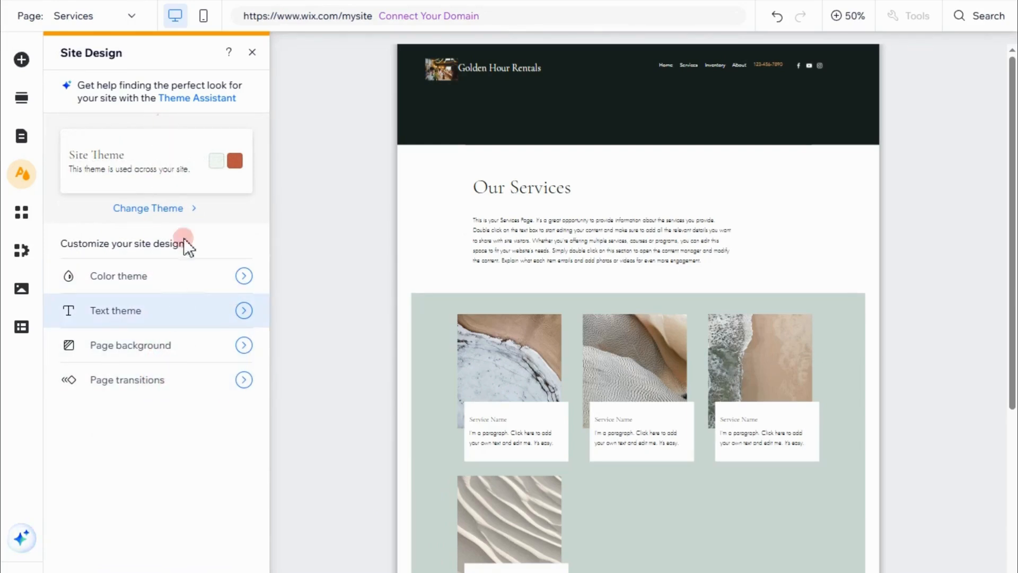
# - Look over the Wix App Market home and the Wix Stores setup and management options for the business
pyautogui.click(17, 213)
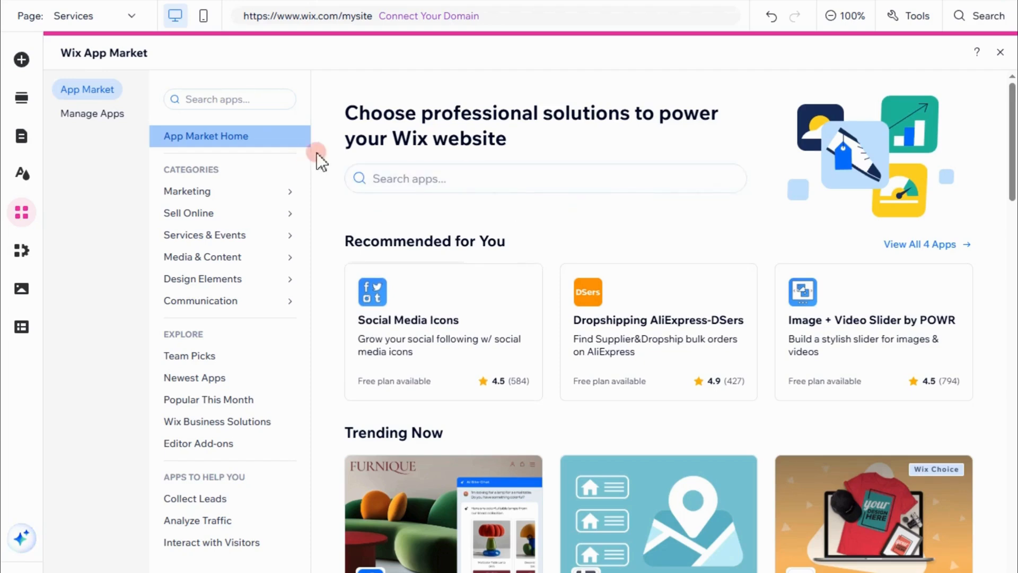
pyautogui.click(19, 257)
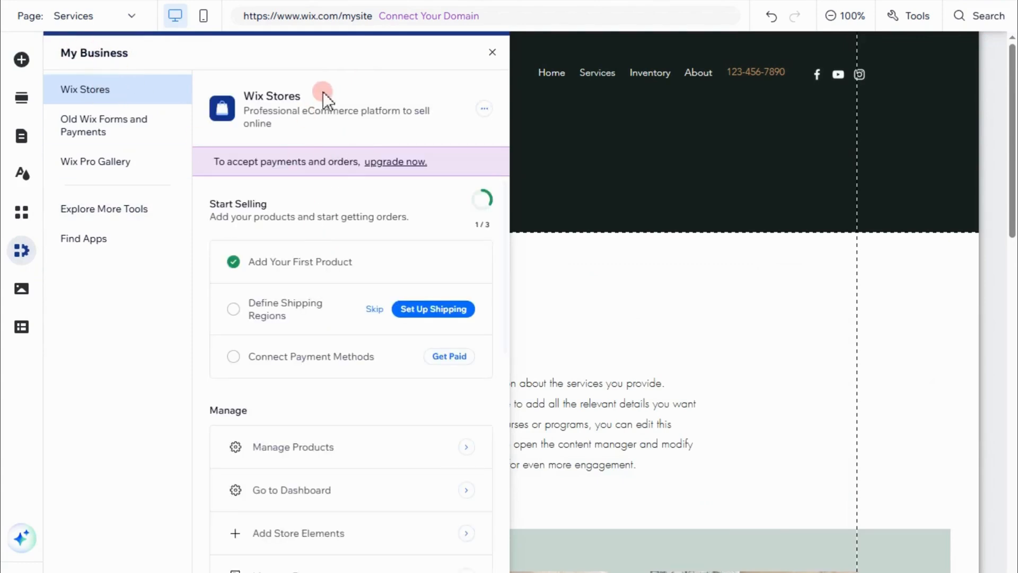
pyautogui.scroll(-3, 281, 167)
pyautogui.scroll(-1, 309, 280)
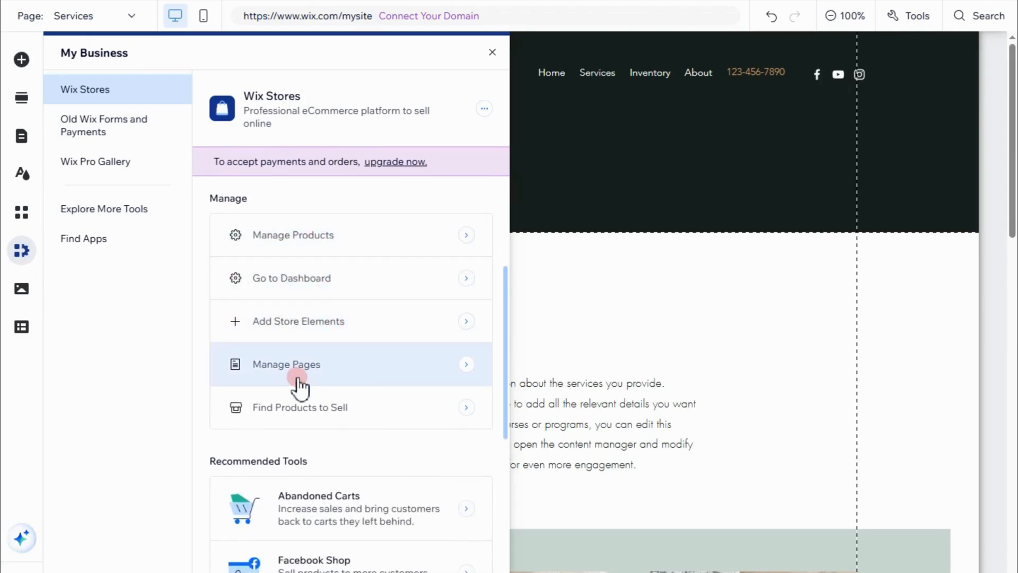
pyautogui.scroll(4, 339, 403)
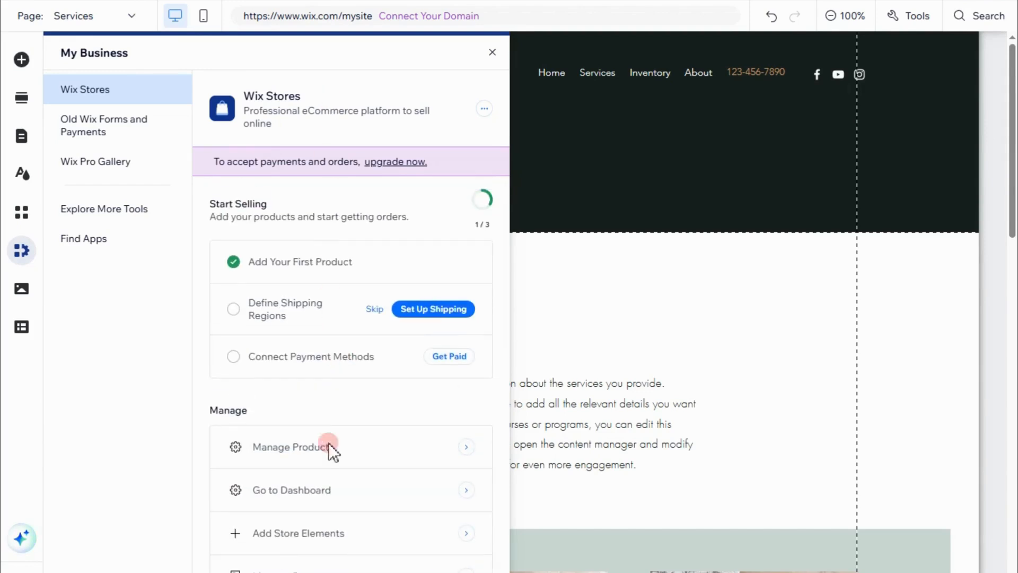
# - Browse the site files, free Wix media and Shutterstock images, and view the CMS introduction
pyautogui.click(20, 289)
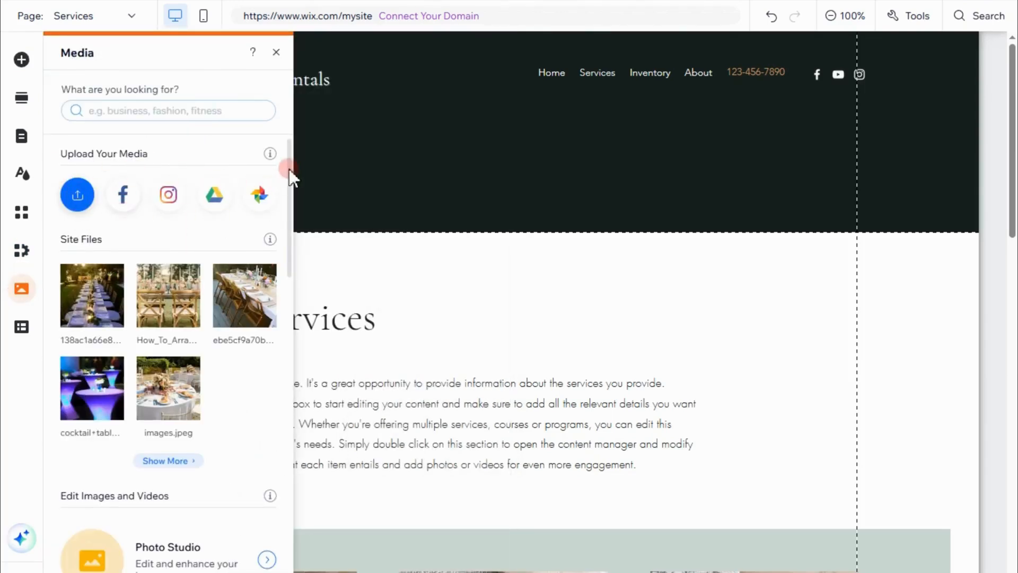
pyautogui.scroll(-10, 154, 378)
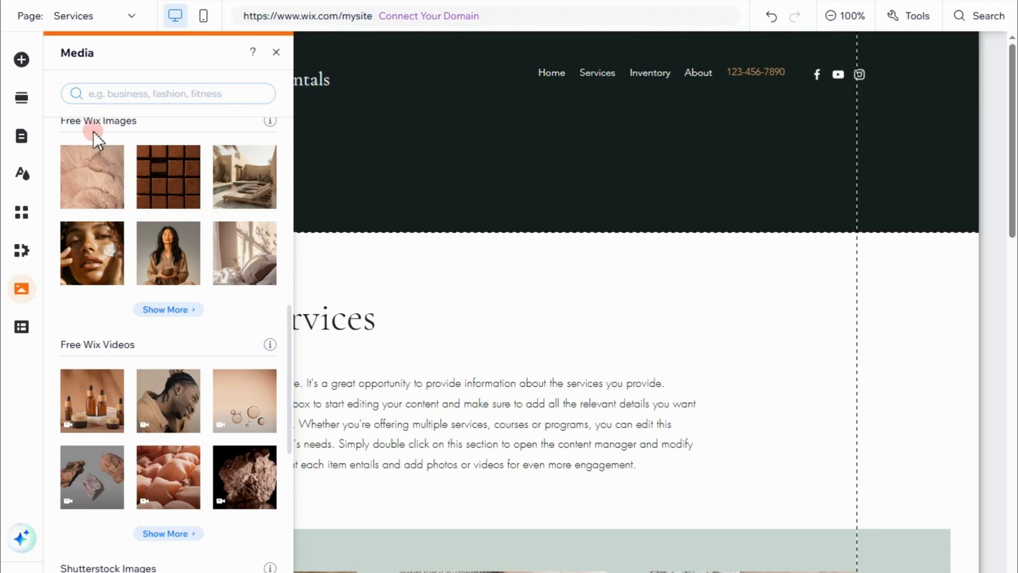
pyautogui.scroll(-5, 185, 259)
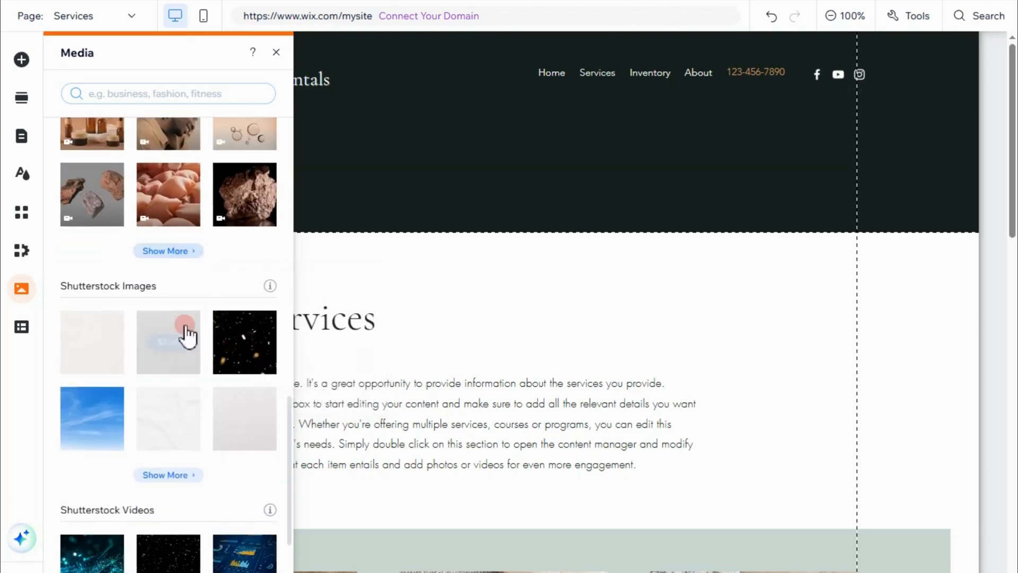
pyautogui.scroll(-1, 152, 378)
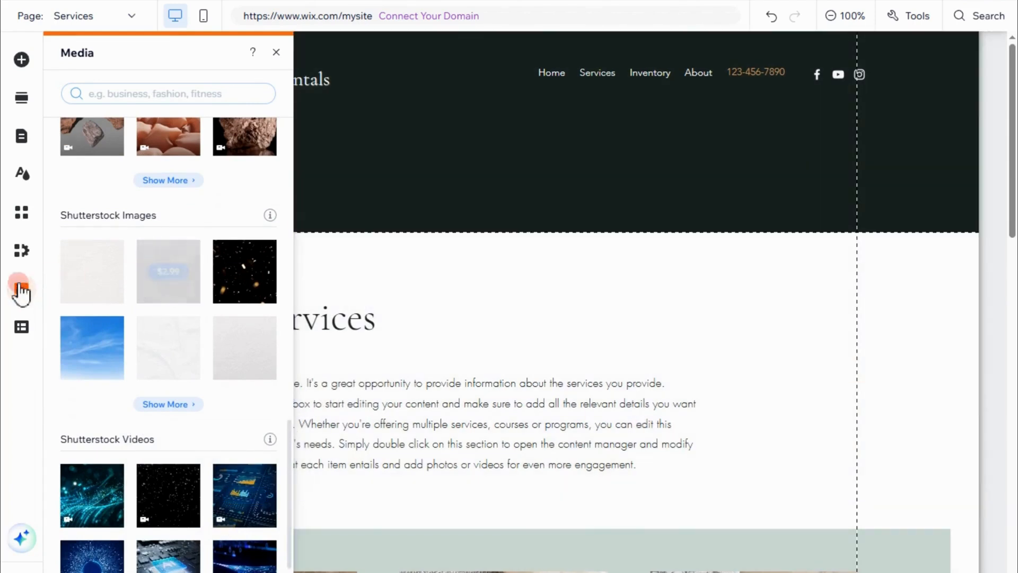
pyautogui.click(21, 327)
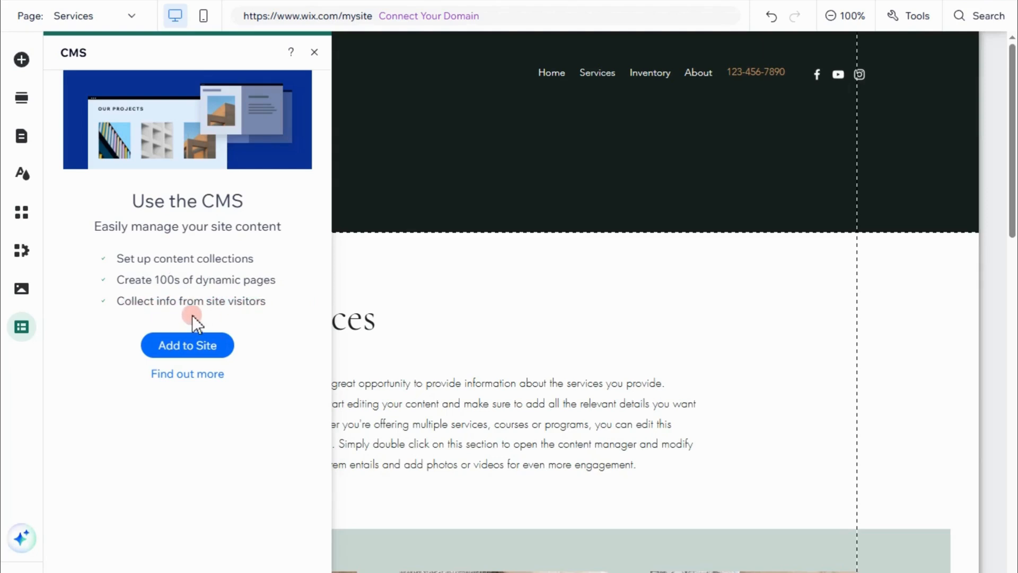
pyautogui.click(315, 52)
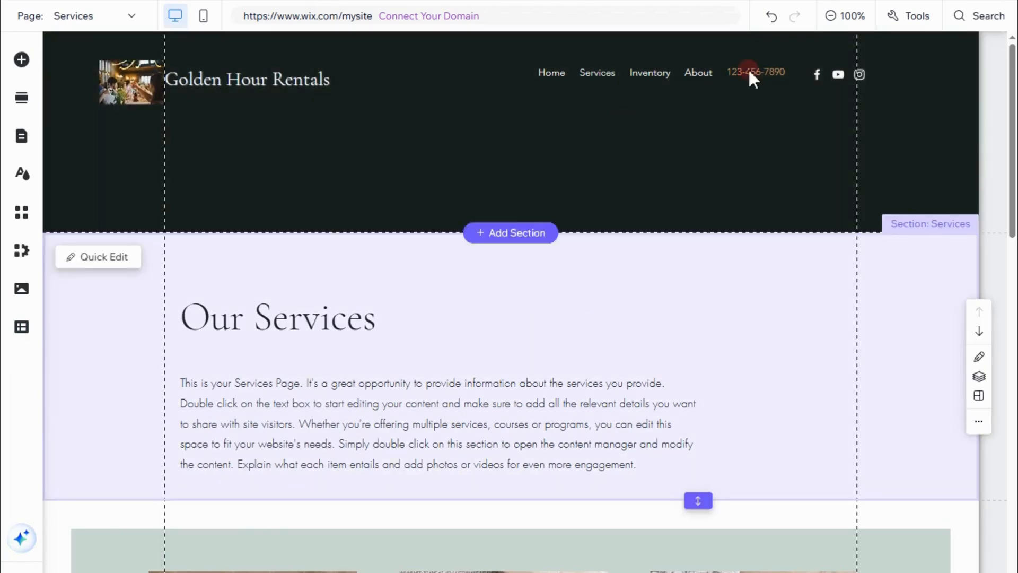
# - Preview the site and examine the story section, Our Work in Action gallery and circular photo slider, advancing the slider once
pyautogui.scroll(-20, 940, 142)
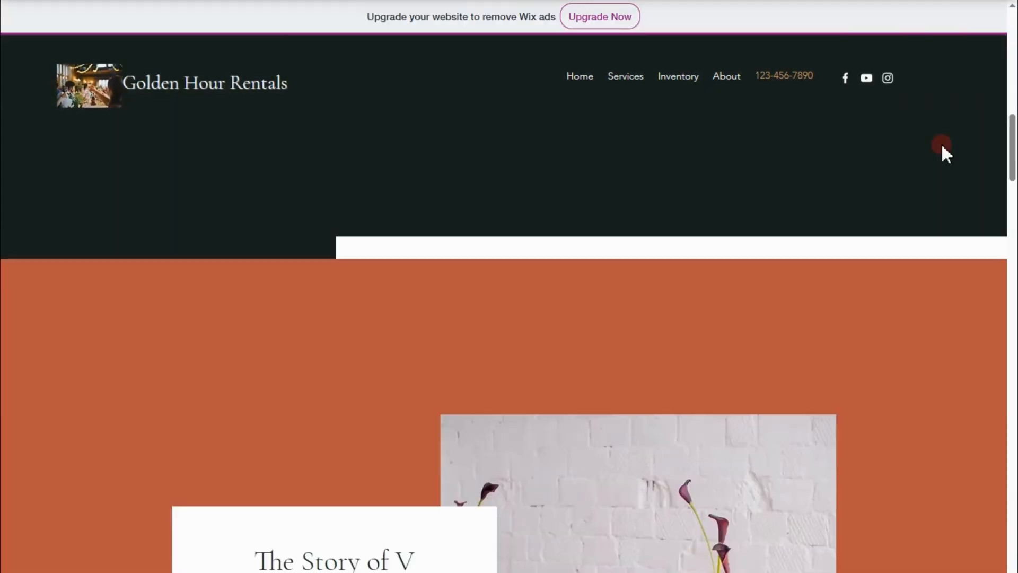
pyautogui.scroll(-10, 932, 144)
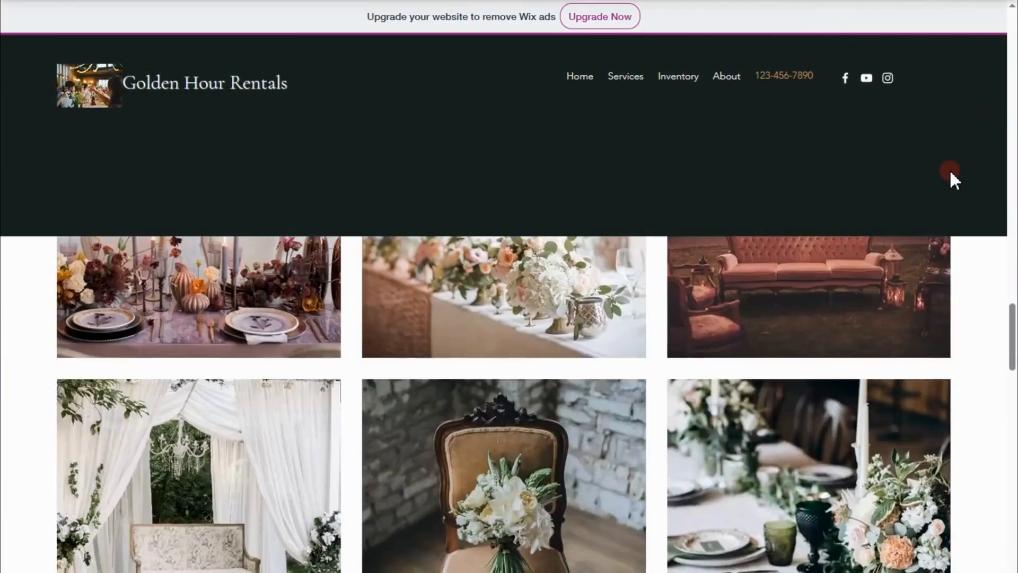
pyautogui.scroll(6, 953, 177)
pyautogui.scroll(15, 905, 390)
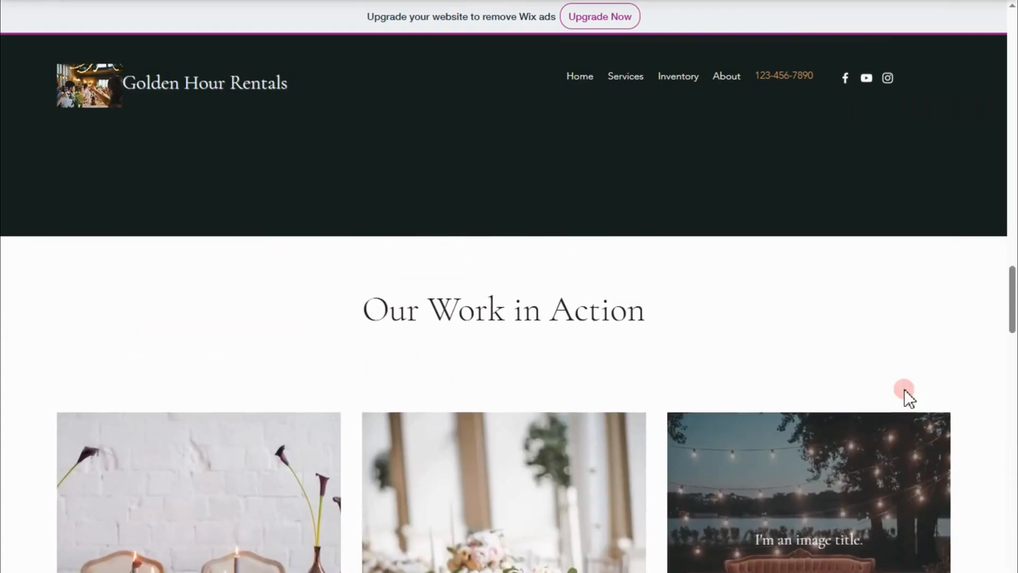
pyautogui.scroll(-8, 905, 387)
pyautogui.scroll(4, 785, 326)
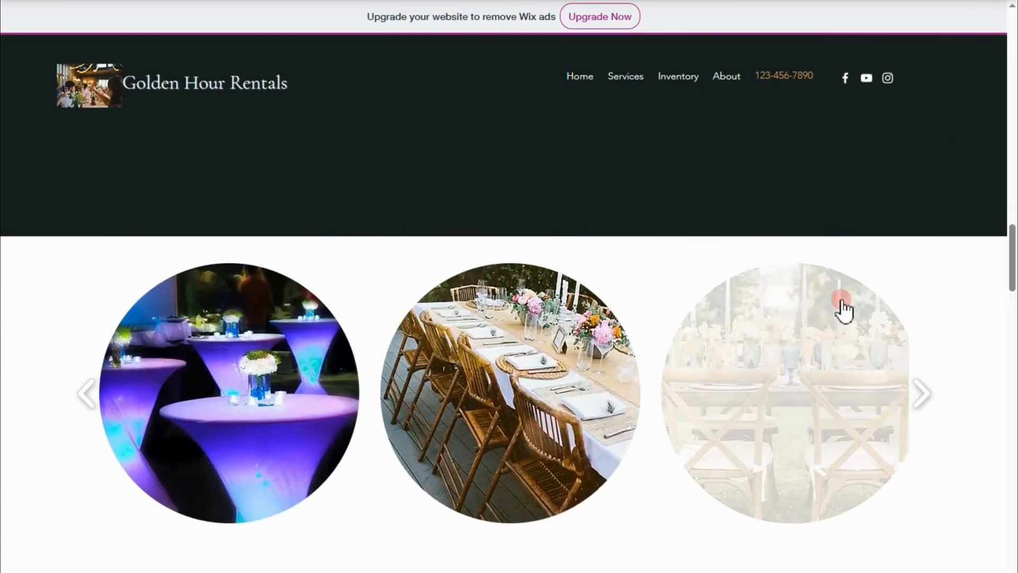
pyautogui.click(916, 392)
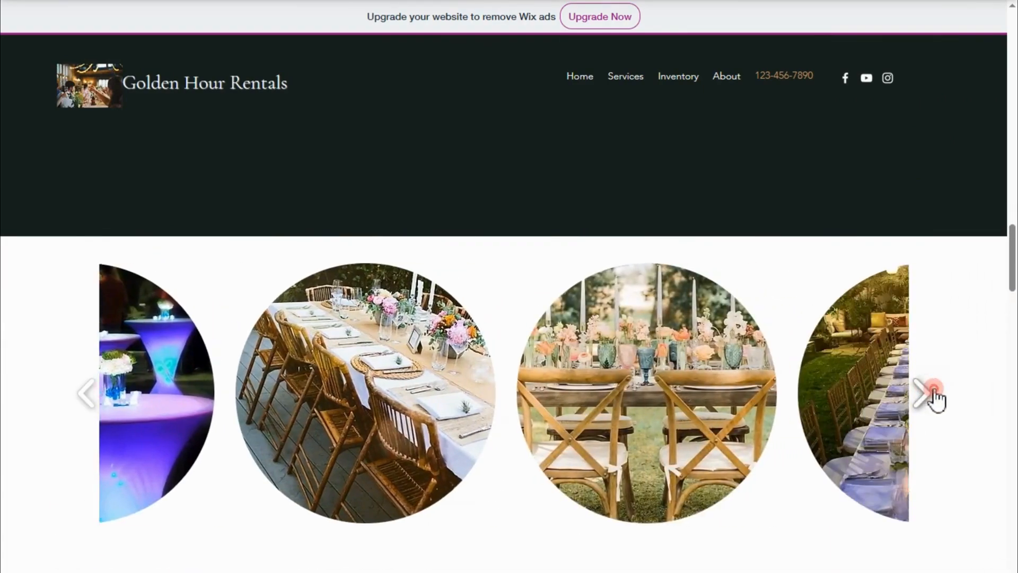
pyautogui.scroll(5, 834, 228)
pyautogui.scroll(6, 834, 227)
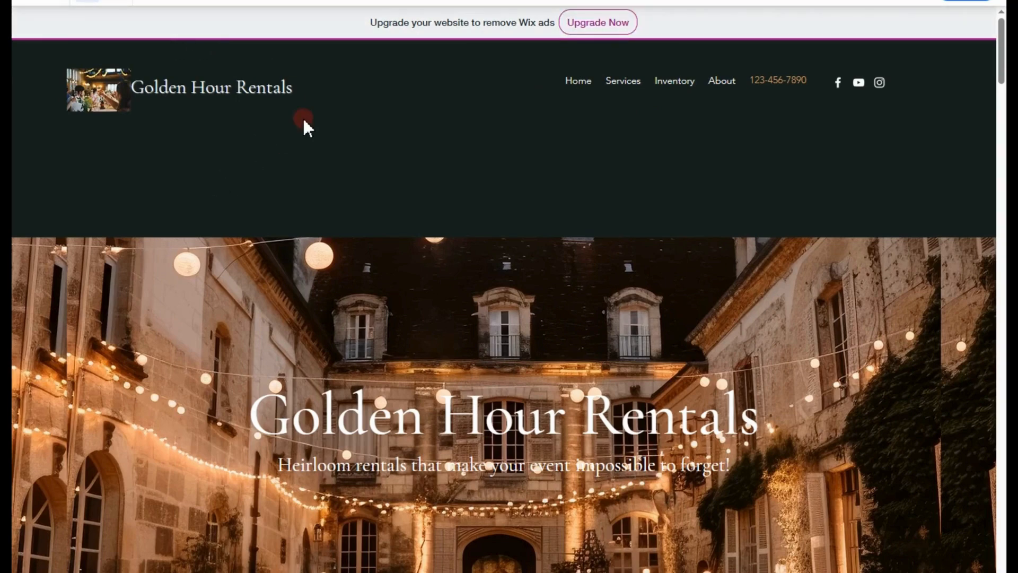
# - Review the previewed home page's header, hero banner and the Get in Touch section below it
pyautogui.scroll(-4, 533, 299)
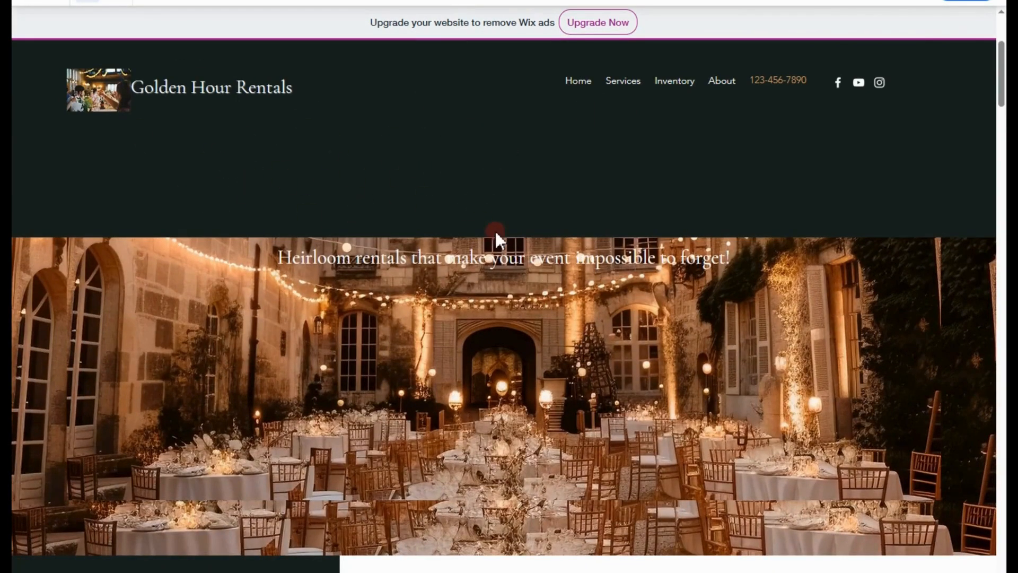
pyautogui.scroll(-5, 537, 262)
pyautogui.scroll(5, 666, 364)
pyautogui.scroll(-3, 690, 257)
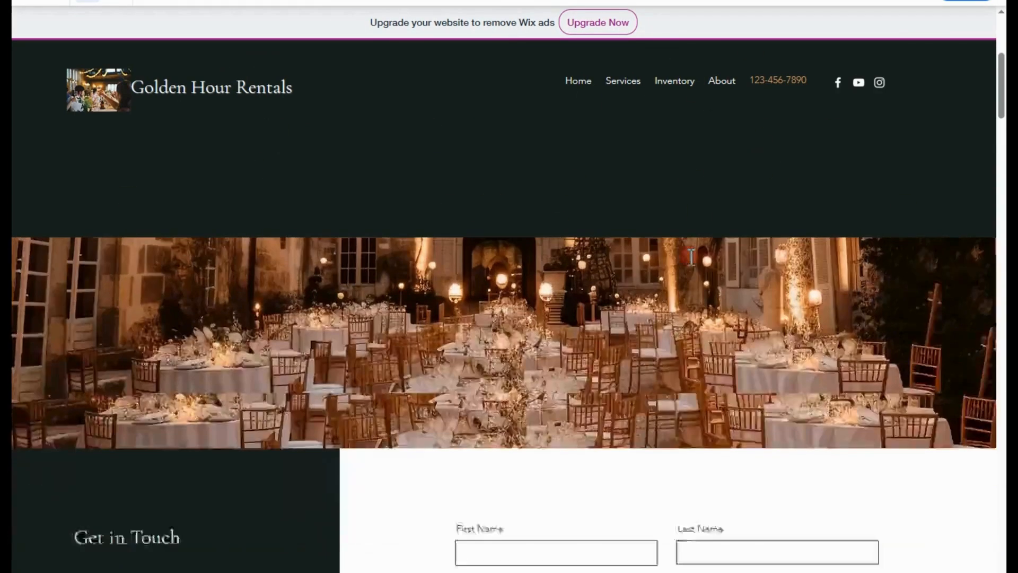
pyautogui.scroll(5, 691, 257)
pyautogui.scroll(2, 692, 257)
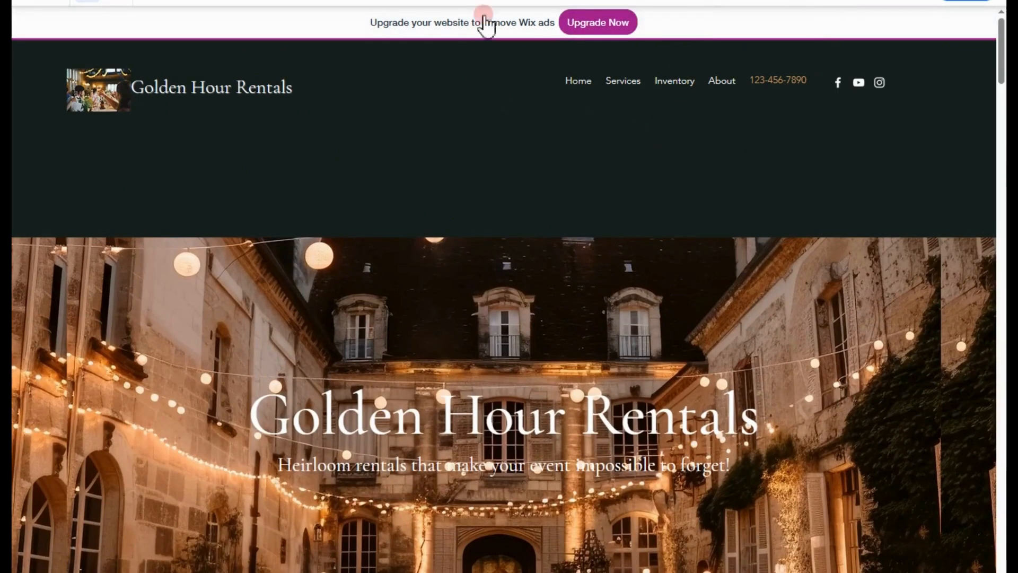